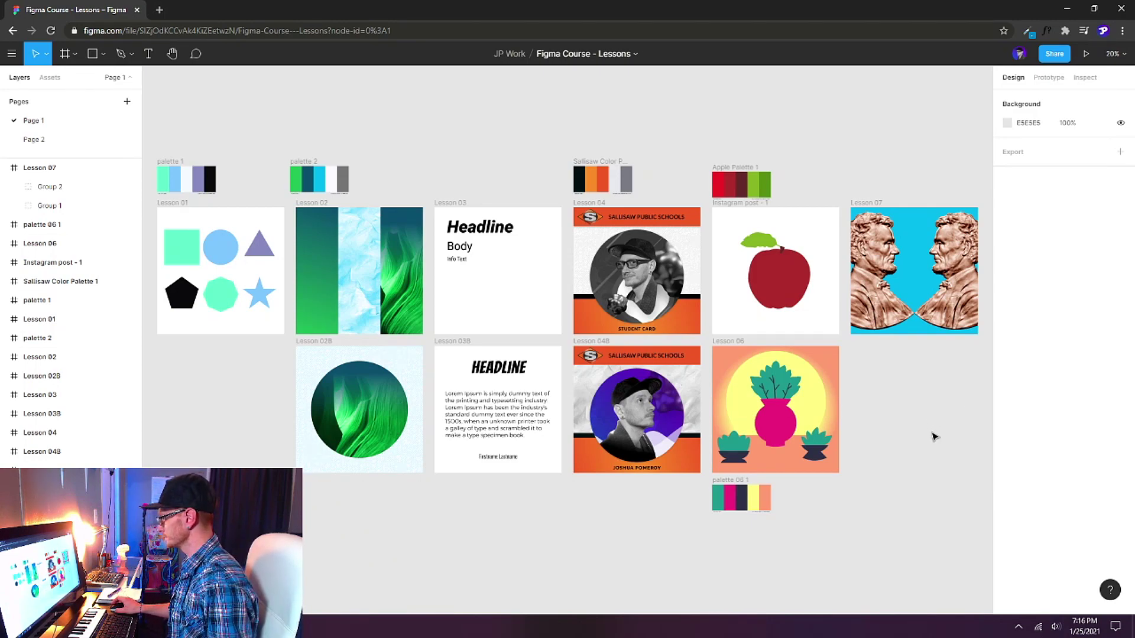
# Zoom the canvas from 20% to 50% over the empty area below Lesson 07.
pyautogui.scroll(5, 941, 446)
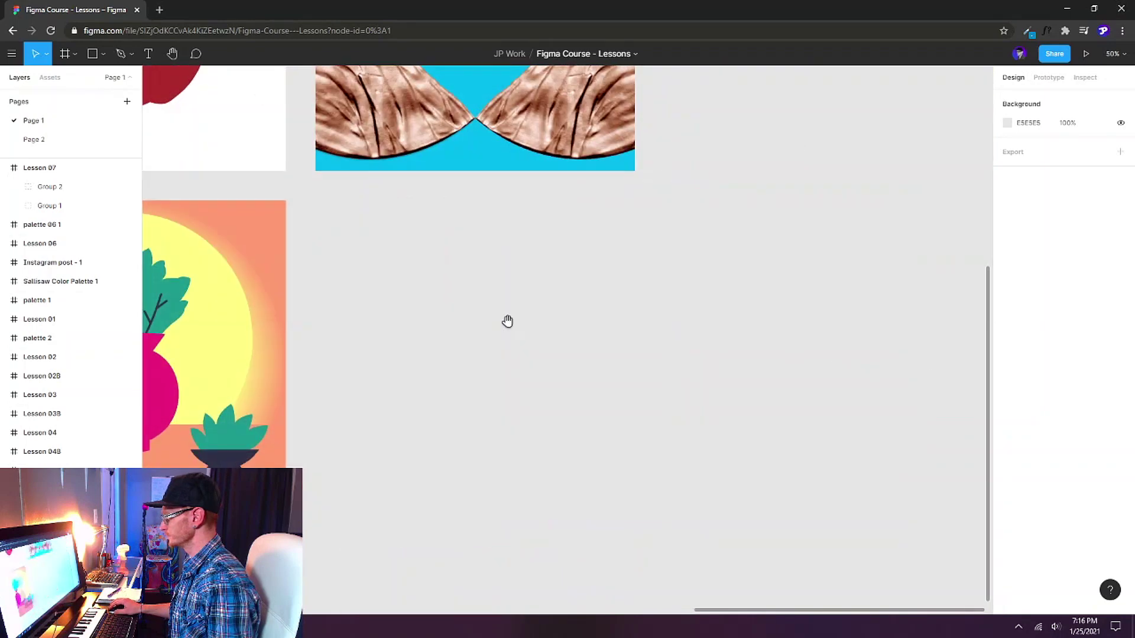
# Draw a new 1080×1080 frame below the Lesson 07 frame.
pyautogui.press('f')
pyautogui.moveTo(314, 169); pyautogui.dragTo(634, 492)
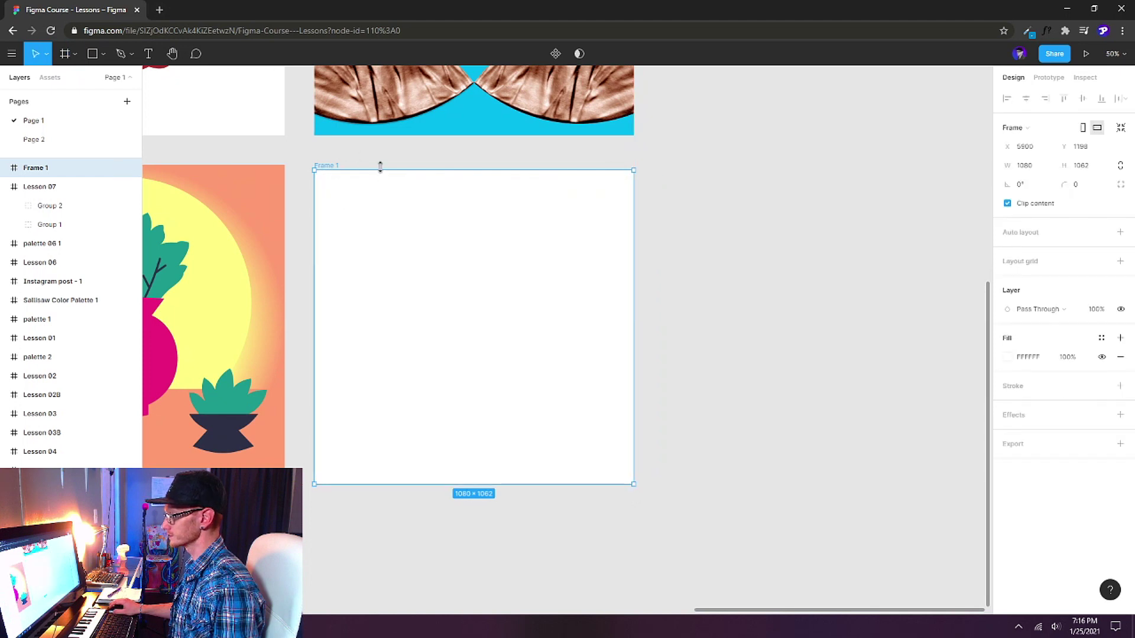
pyautogui.moveTo(379, 167); pyautogui.dragTo(380, 162)
pyautogui.hscroll(-1, 504, 269)
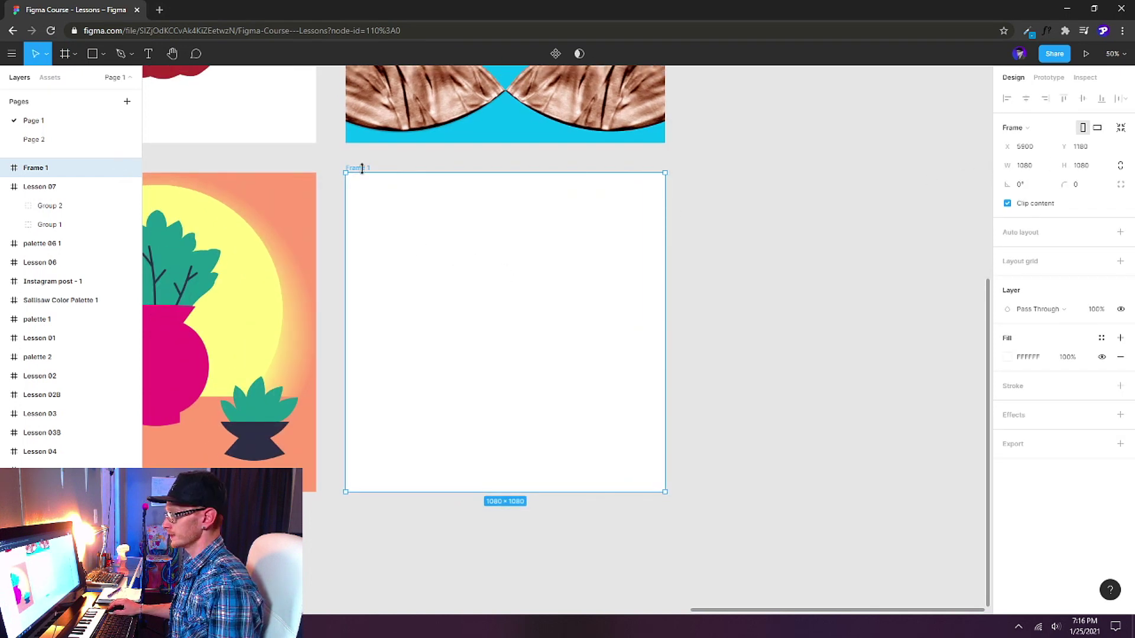
# Rename the frame to 'Lesson 08', keeping its white FFFFFF fill.
pyautogui.hotkey('ctrl', 'r')
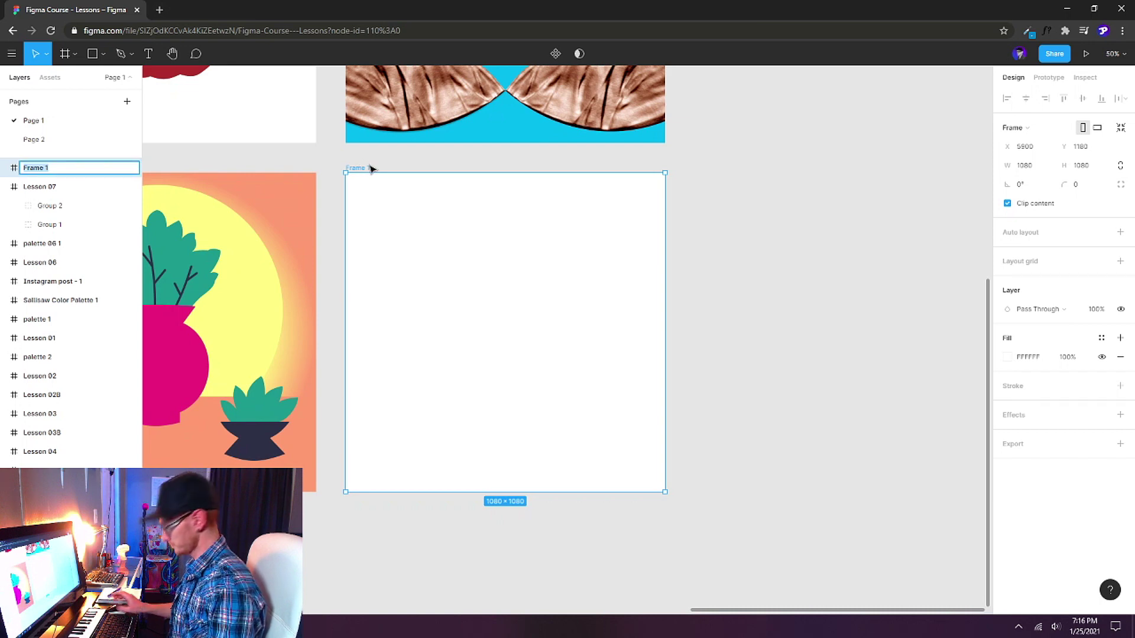
pyautogui.write('Lesson 08')
pyautogui.press('Return')
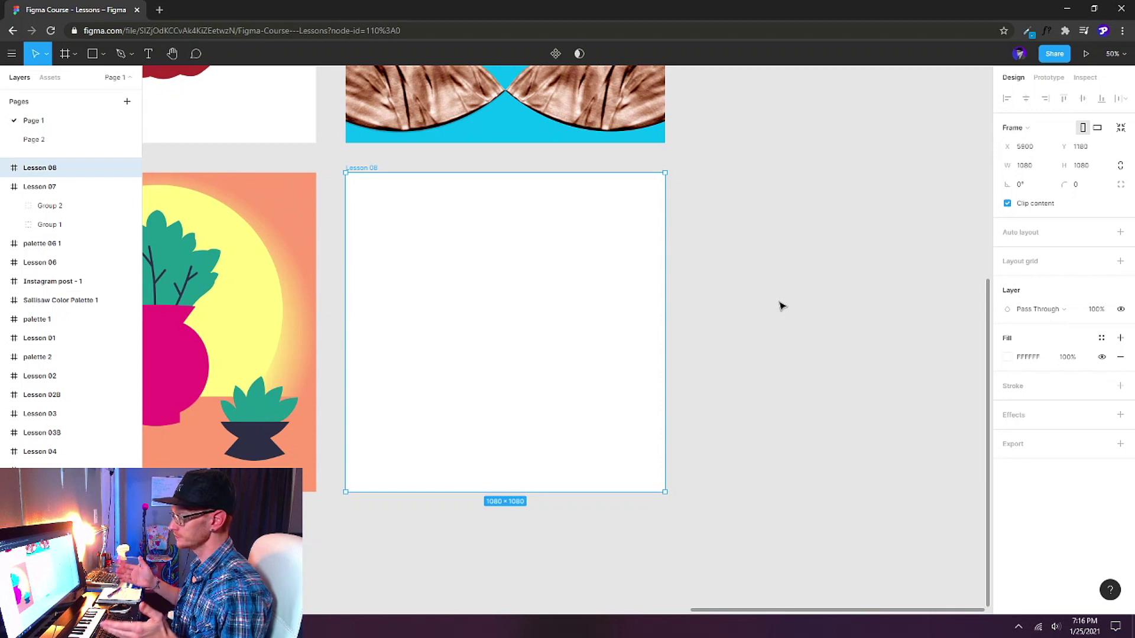
pyautogui.press('i')
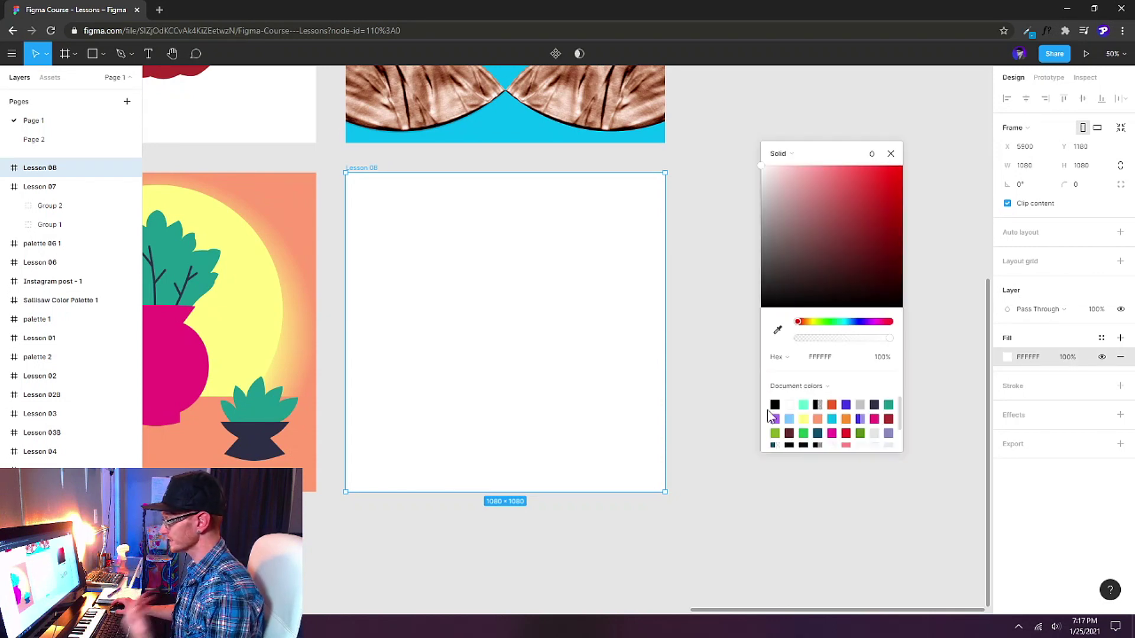
pyautogui.scroll(-2, 860, 424)
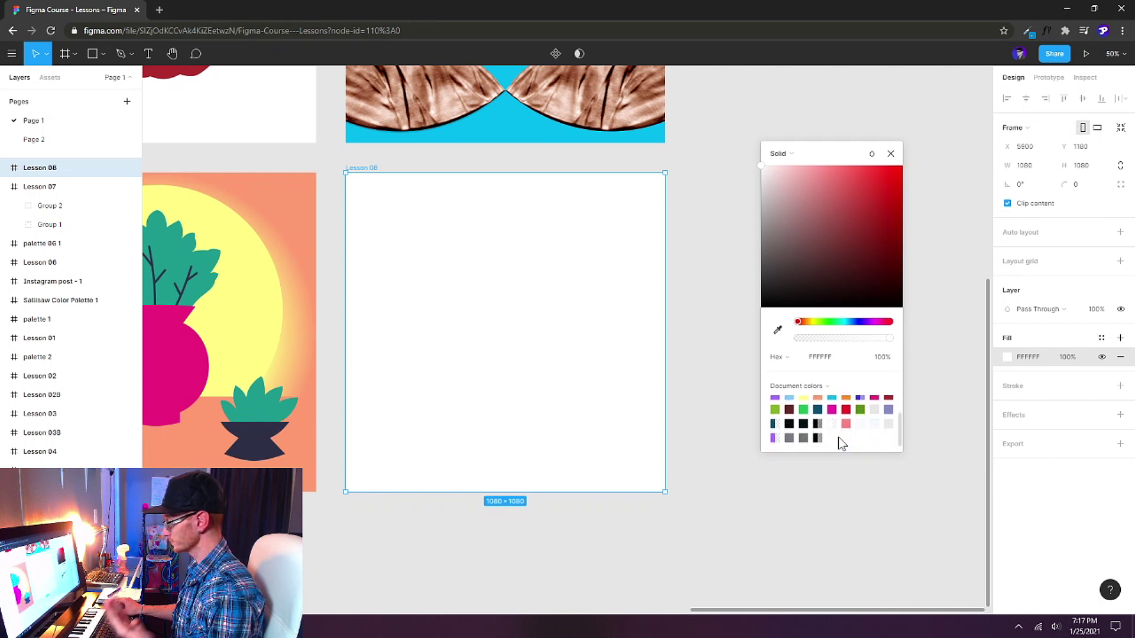
pyautogui.scroll(3, 840, 443)
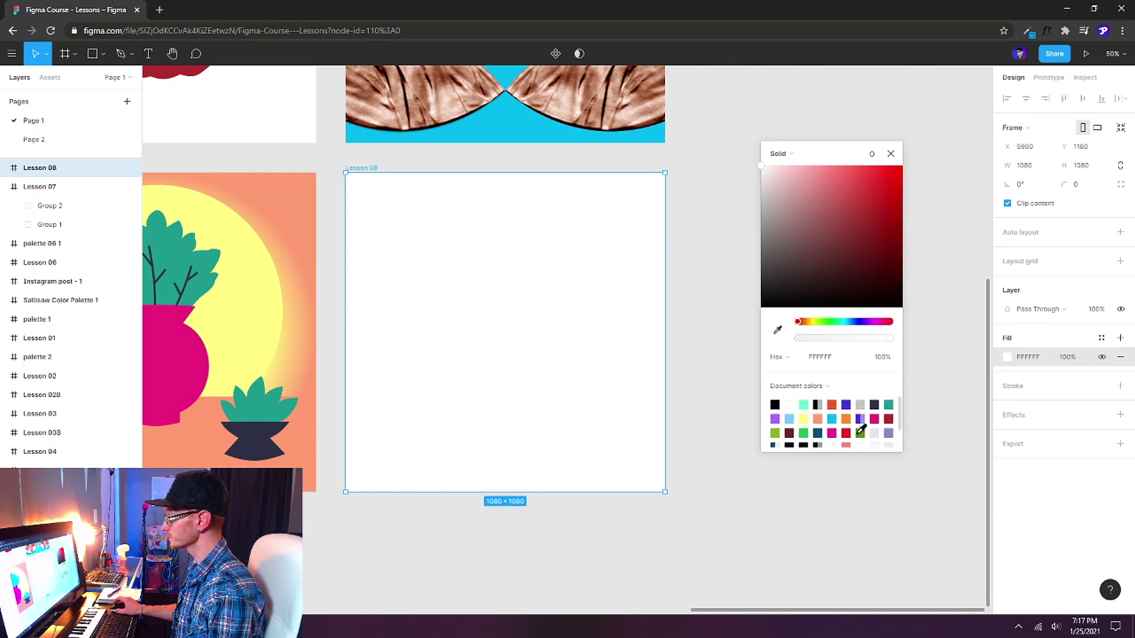
pyautogui.click(890, 155)
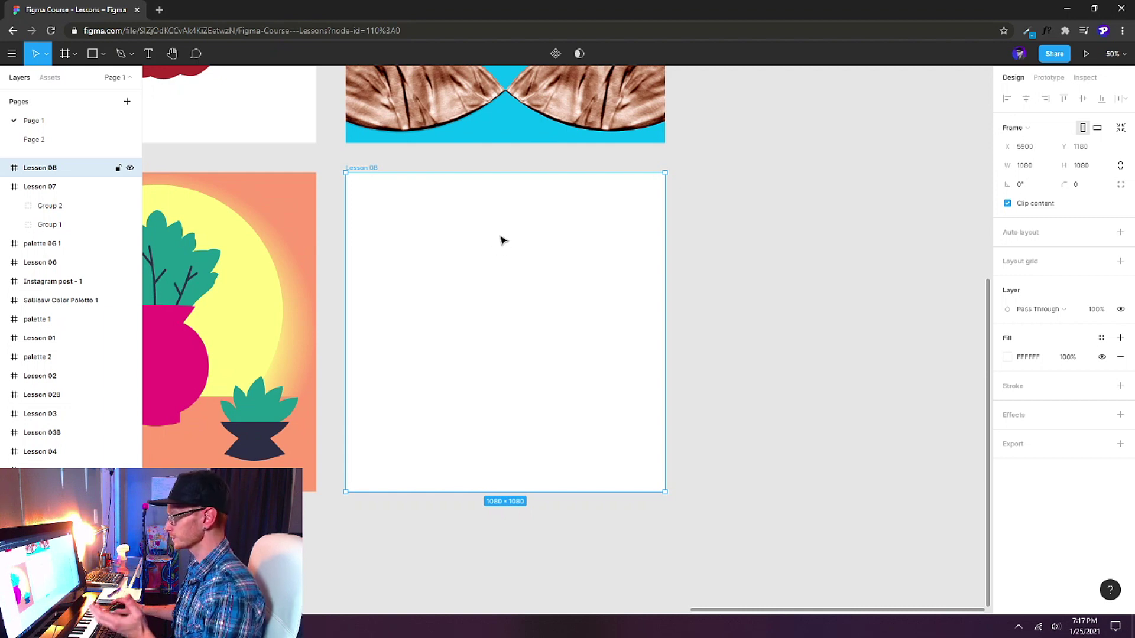
pyautogui.press('o')
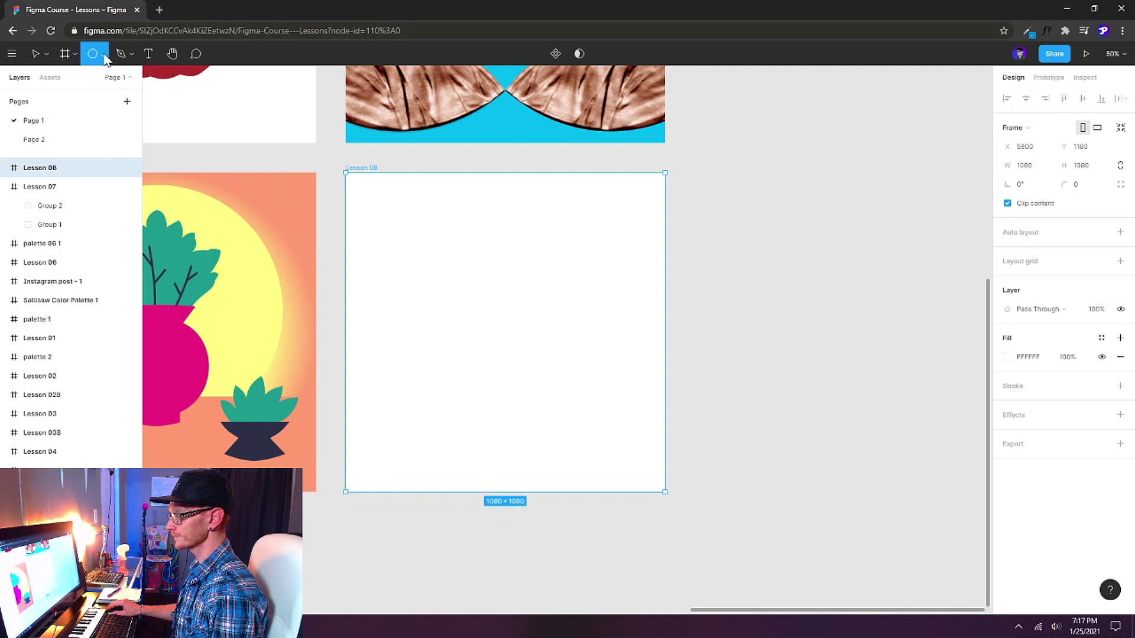
# Draw a 466×466 circle at Lesson 08's upper left, fill it 01BAEF, and add a drop shadow.
pyautogui.moveTo(394, 222); pyautogui.dragTo(529, 360)
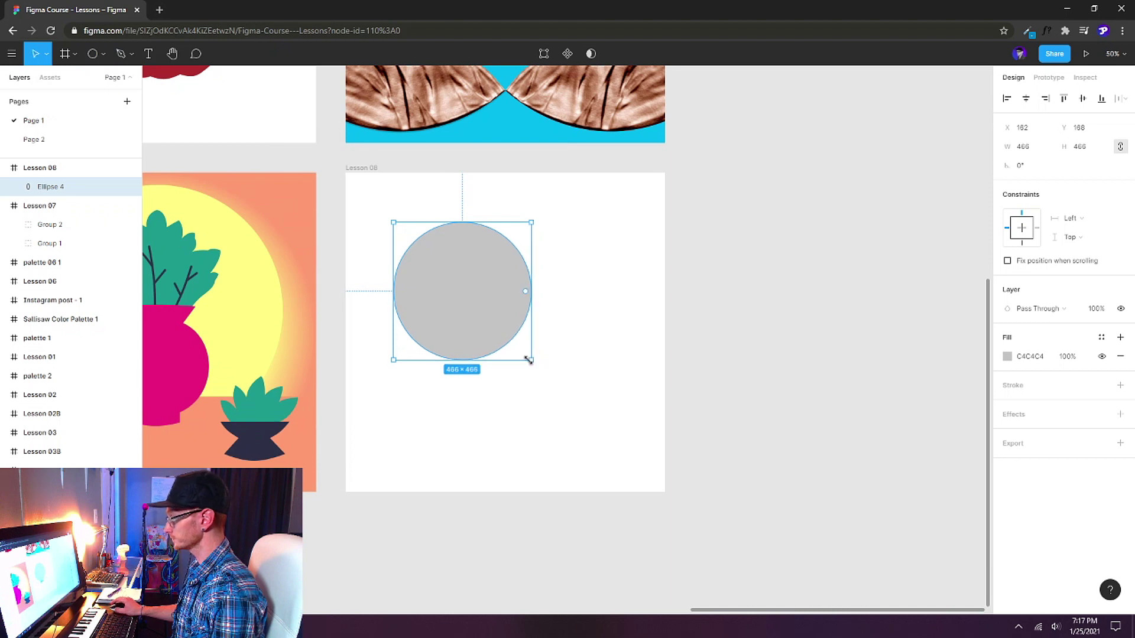
pyautogui.moveTo(486, 303); pyautogui.dragTo(469, 309)
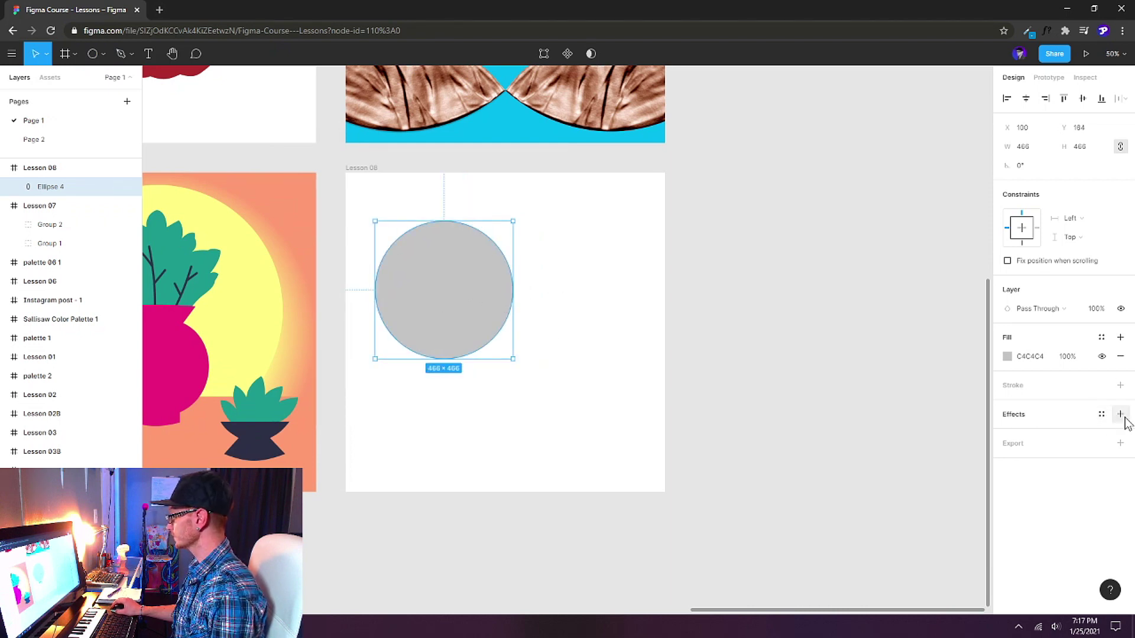
pyautogui.click(1008, 357)
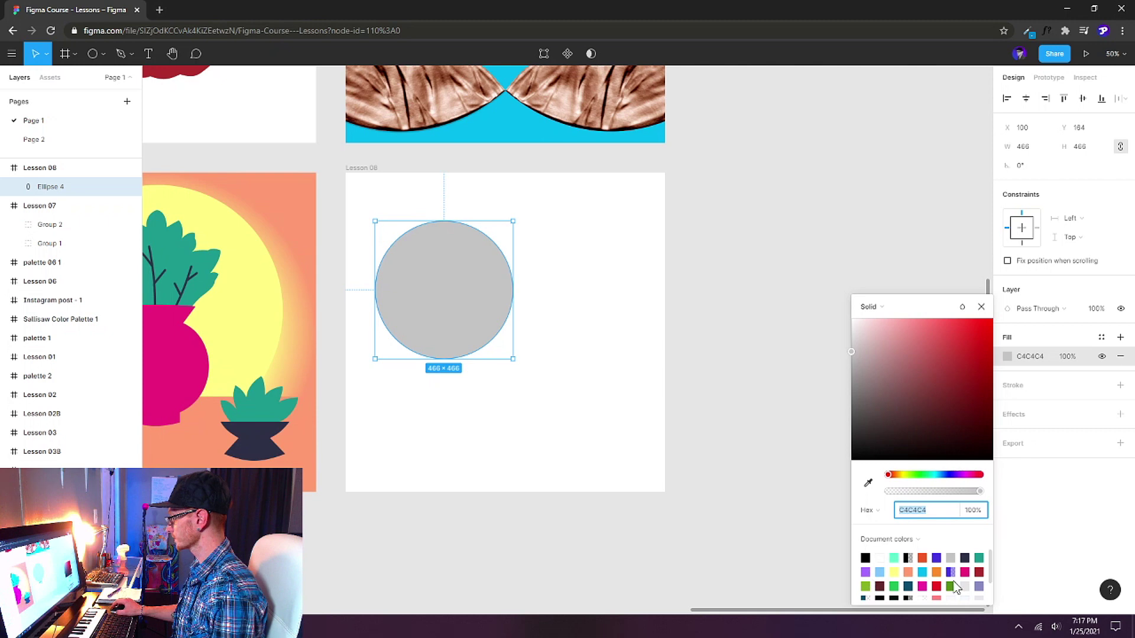
pyautogui.click(924, 571)
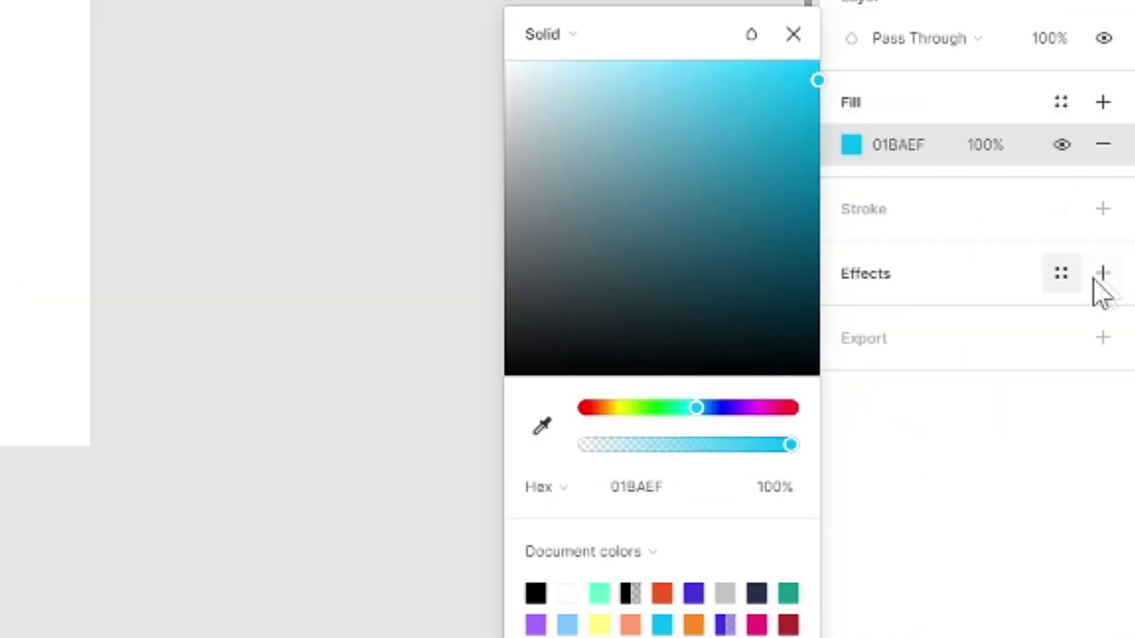
pyautogui.click(1103, 274)
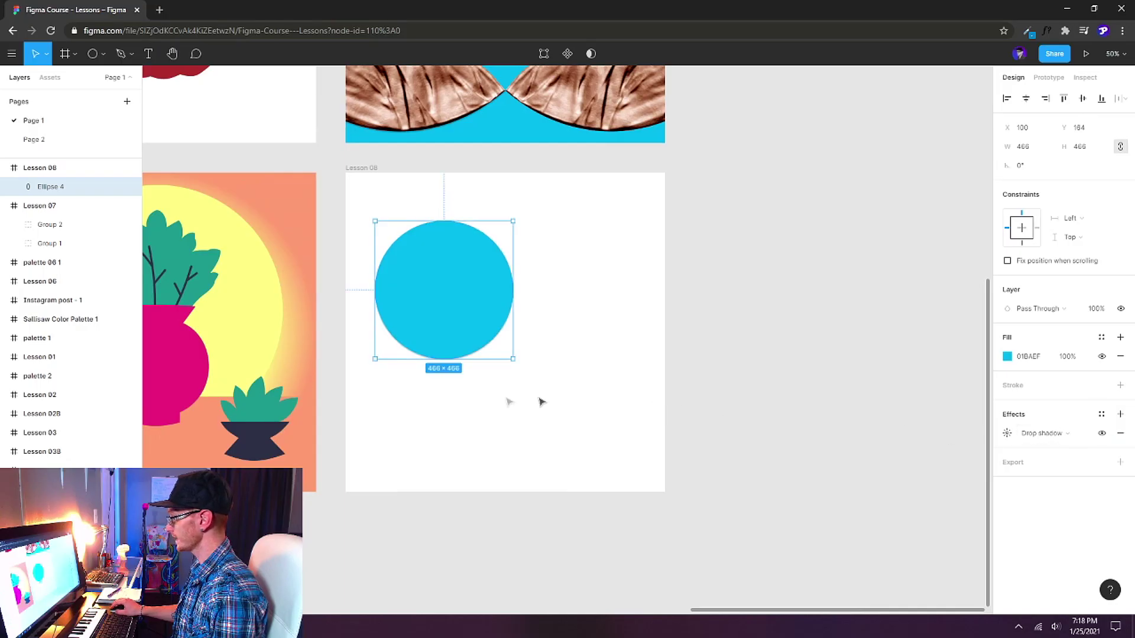
# Preview the circle's drop shadow, then push it down and set its blur to 40.
pyautogui.click(481, 404)
pyautogui.scroll(3, 406, 371)
pyautogui.scroll(3, 405, 371)
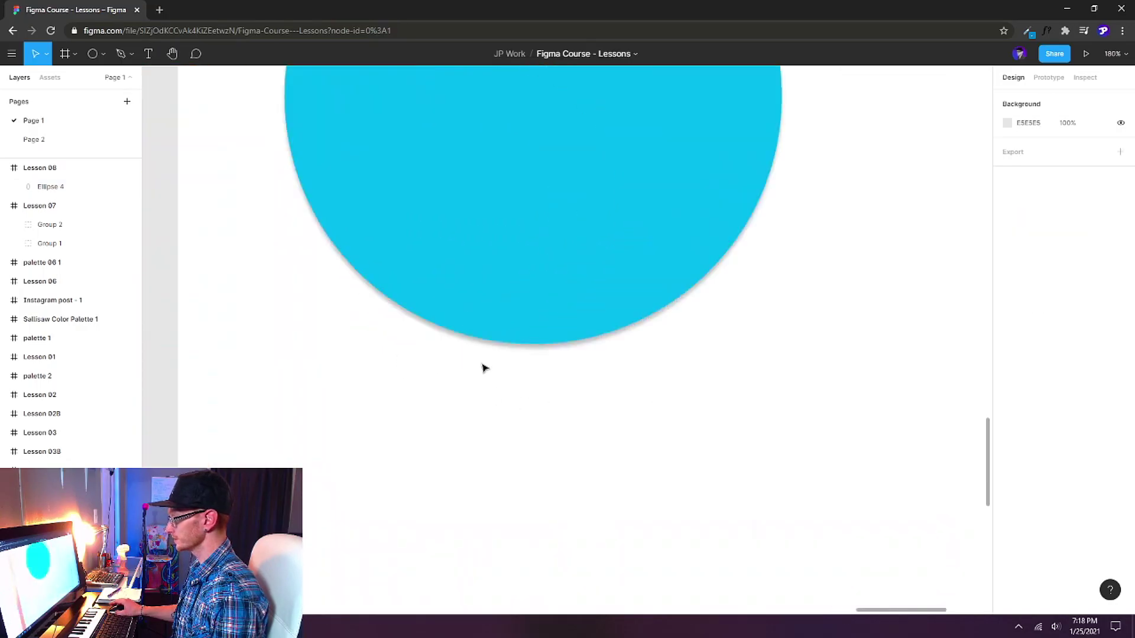
pyautogui.scroll(-2, 489, 370)
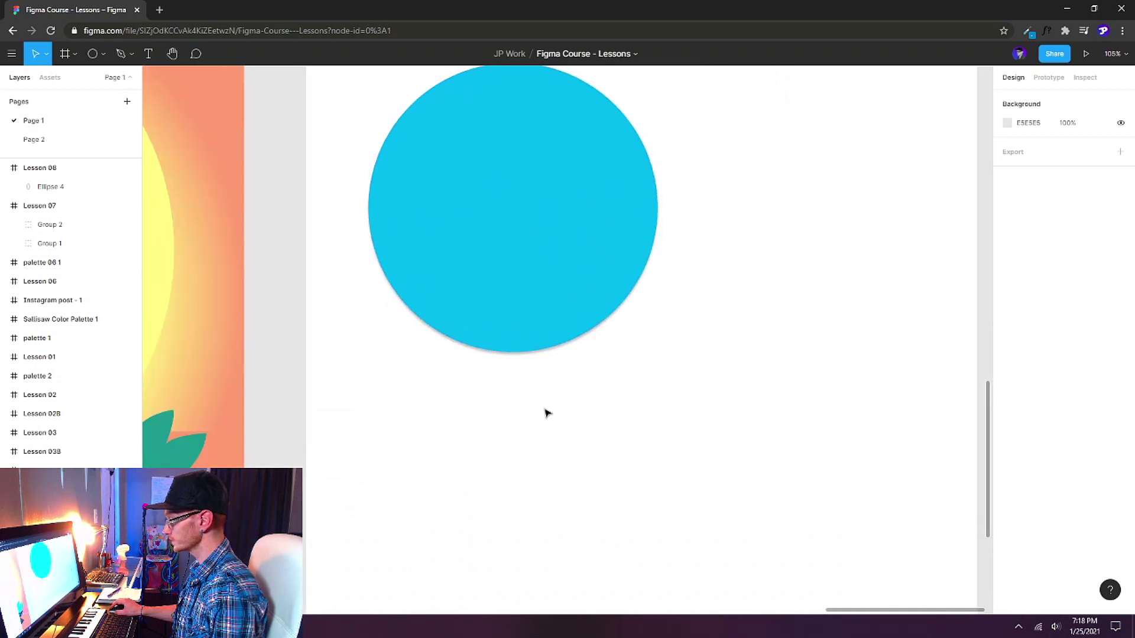
pyautogui.scroll(-1, 441, 375)
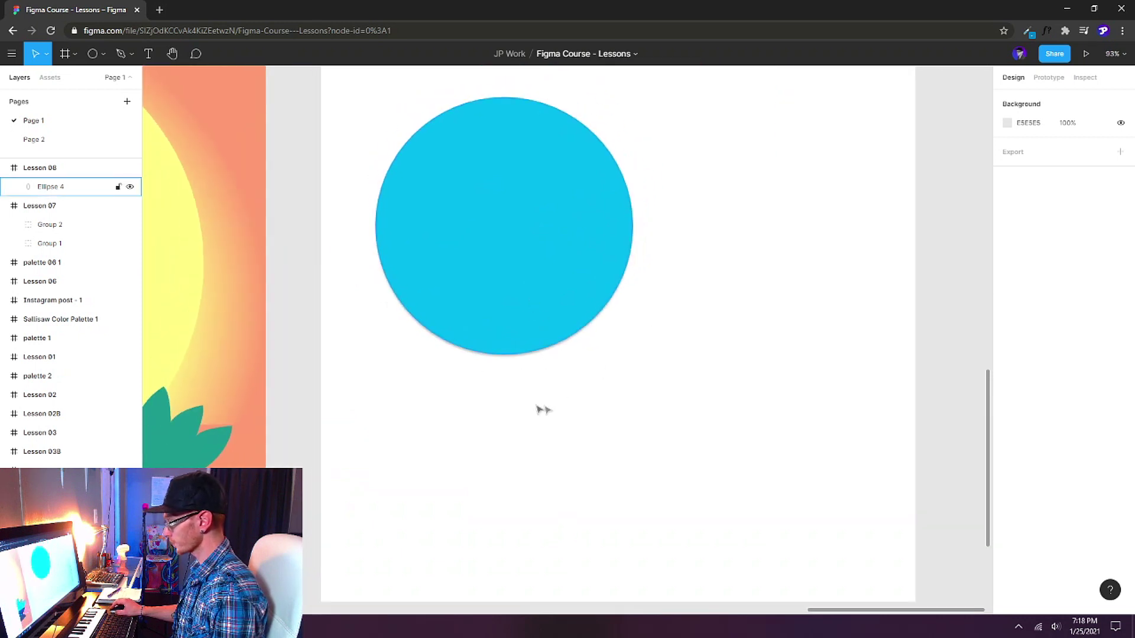
pyautogui.click(502, 264)
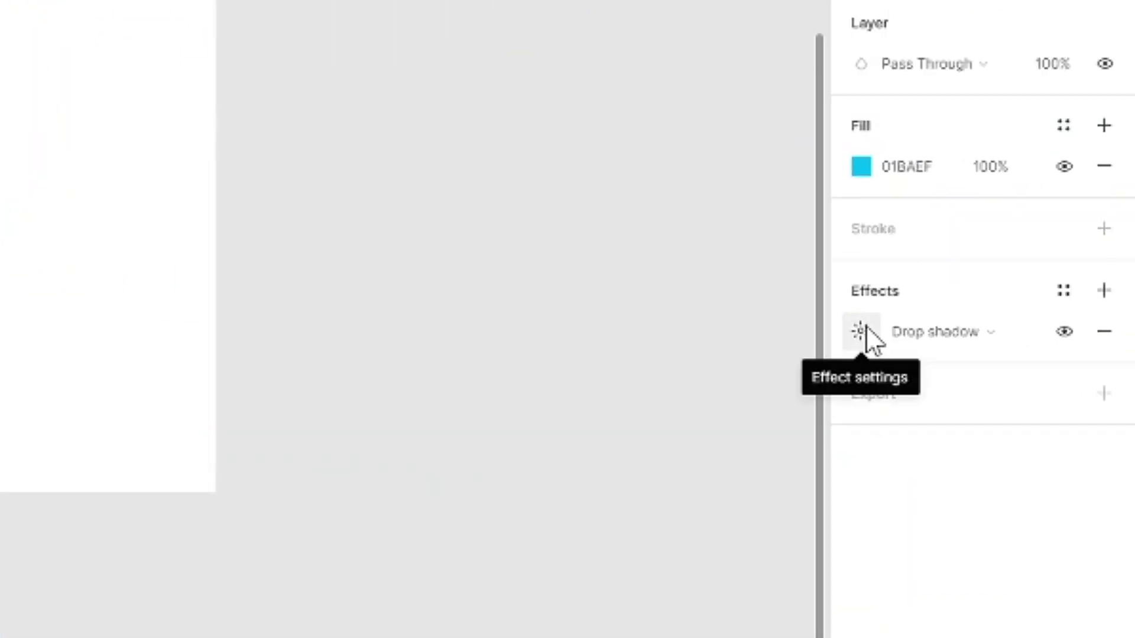
pyautogui.click(867, 338)
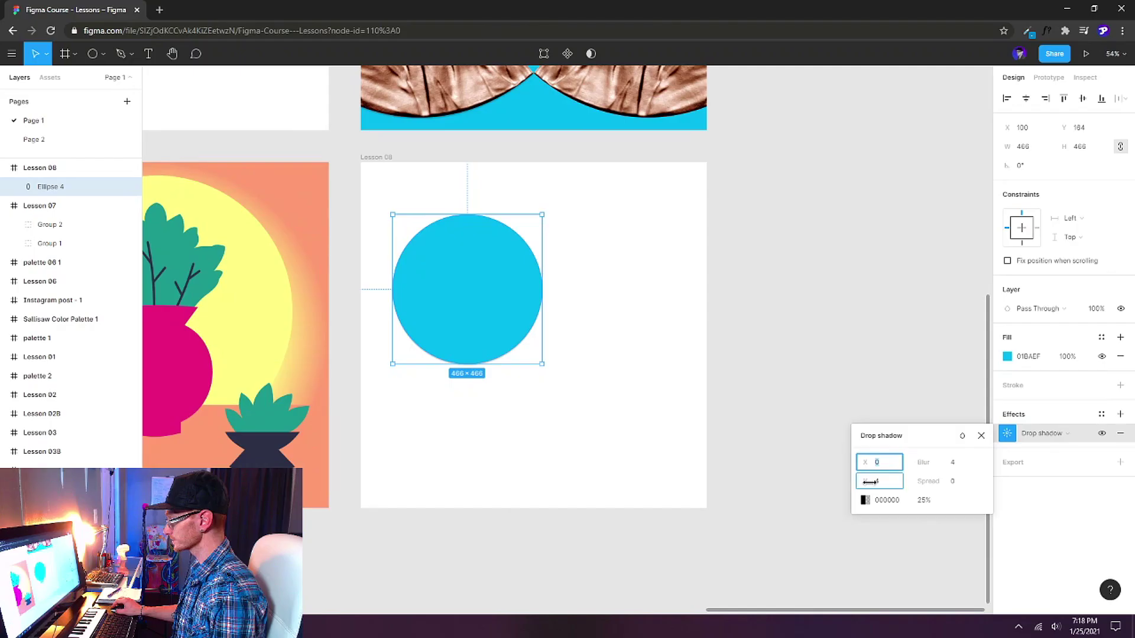
pyautogui.moveTo(869, 482); pyautogui.dragTo(942, 467)
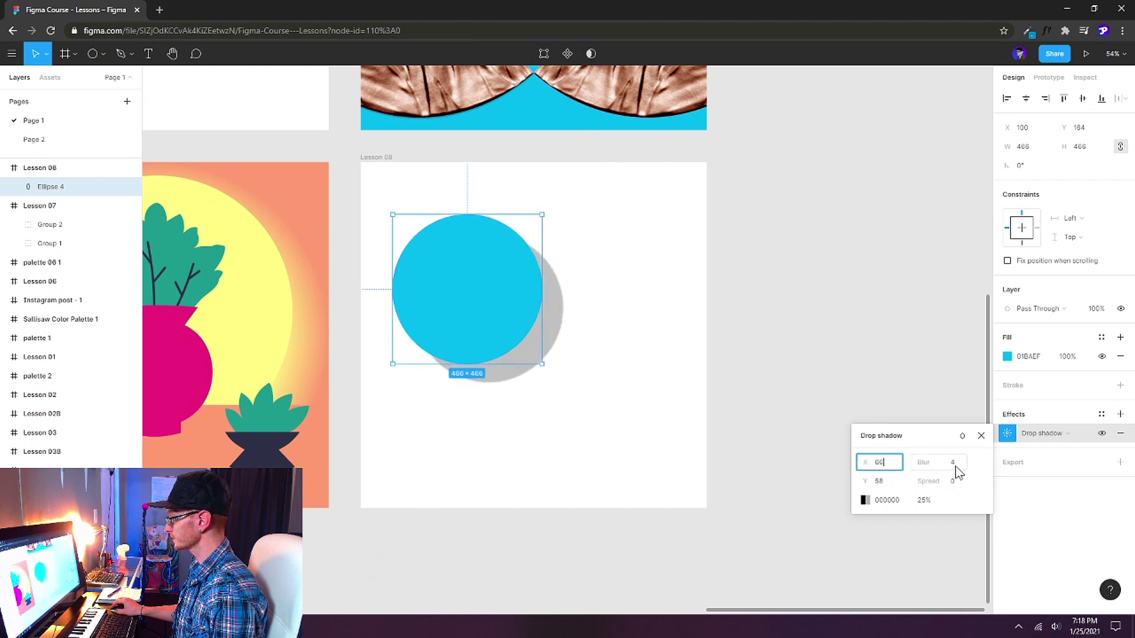
pyautogui.moveTo(924, 463); pyautogui.dragTo(843, 463)
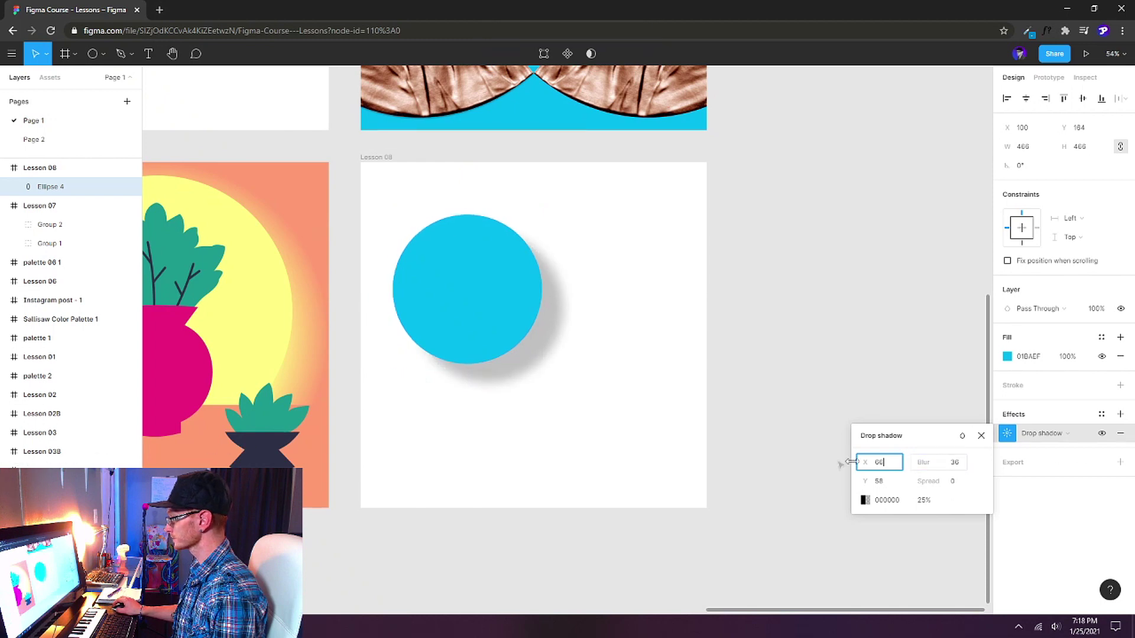
pyautogui.click(956, 464)
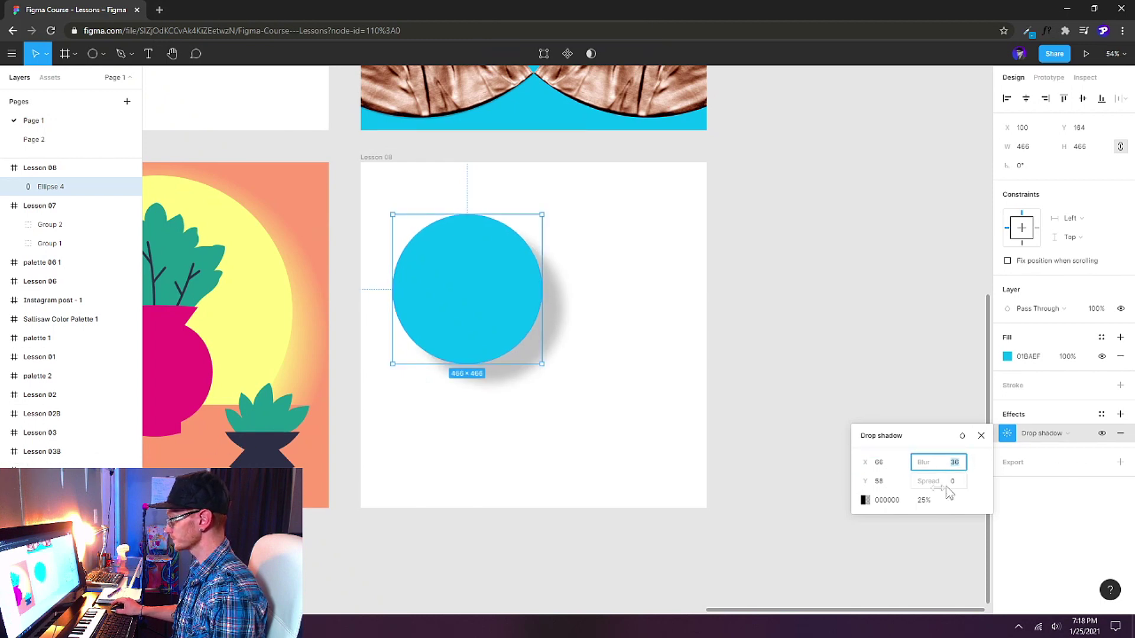
pyautogui.write('40')
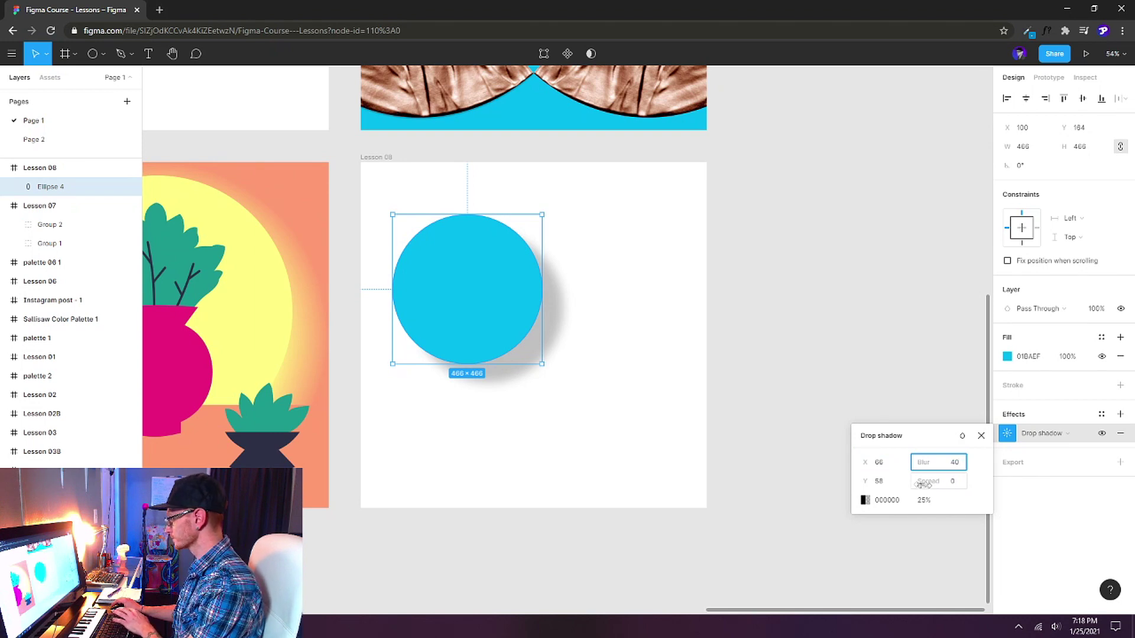
pyautogui.press('Return')
# Set the drop shadow's X offset to 0 so it falls straight down at Y 20.
pyautogui.click(887, 467)
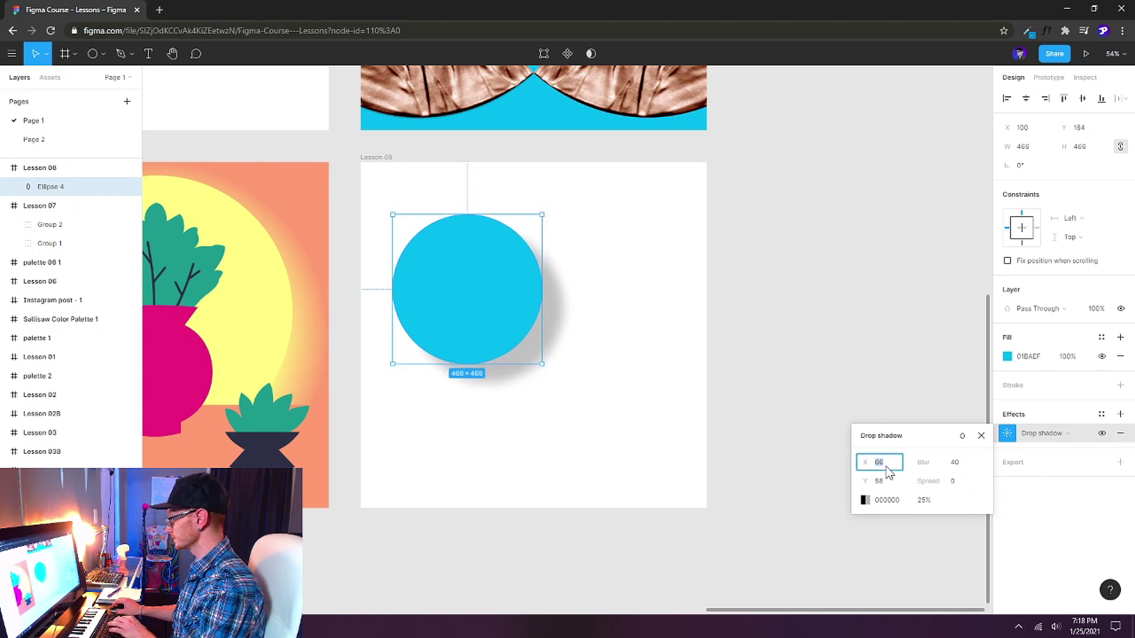
pyautogui.write('0')
pyautogui.press('Return')
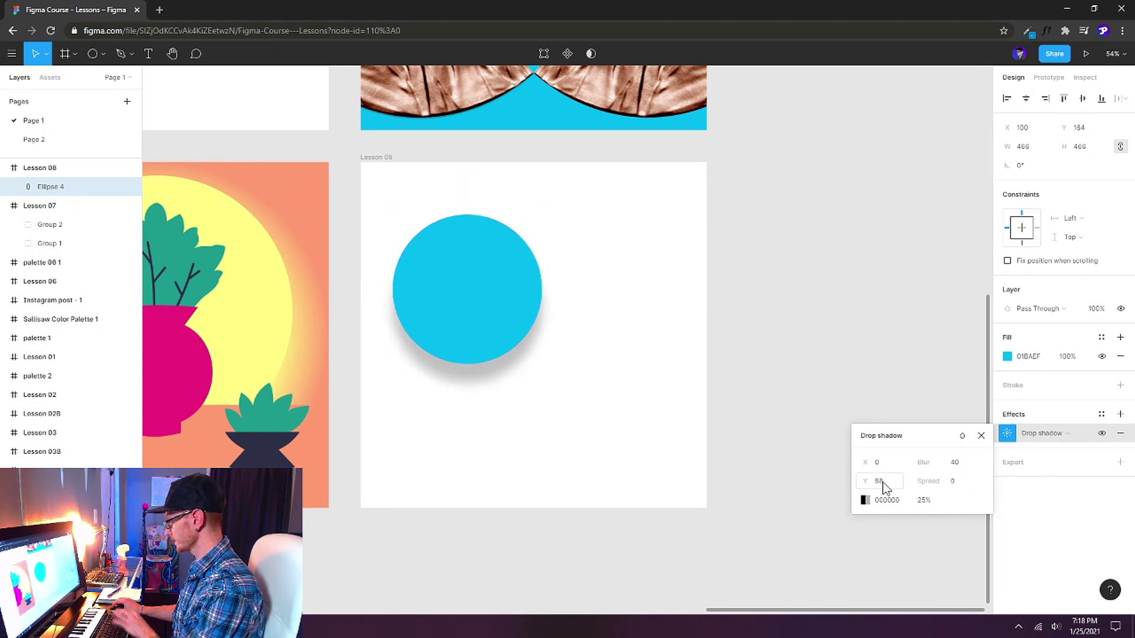
pyautogui.click(891, 485)
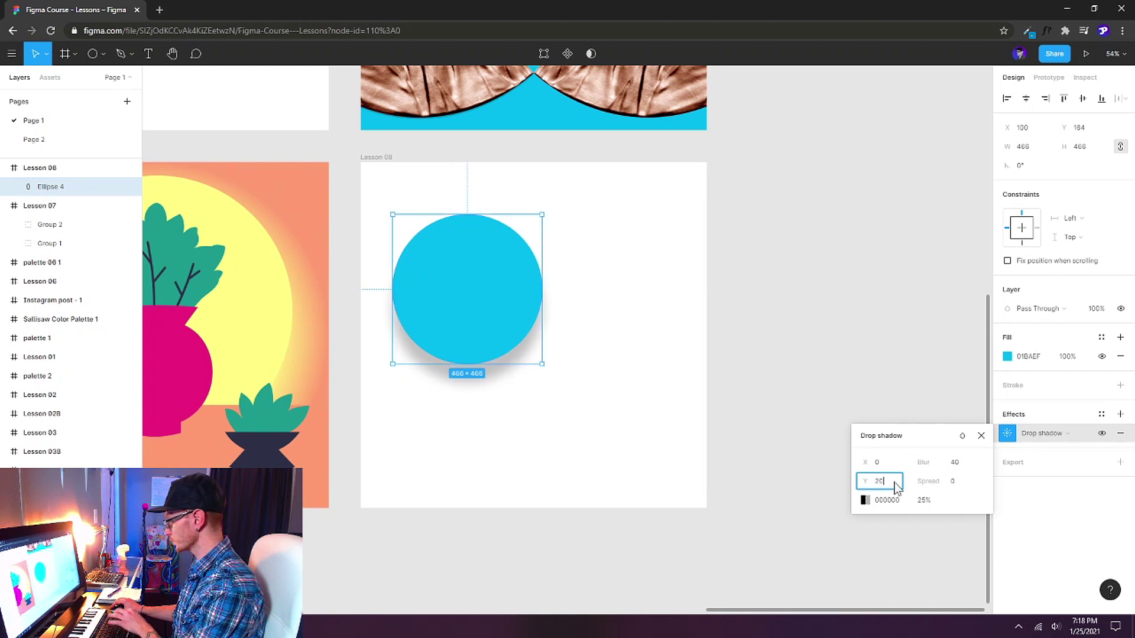
pyautogui.click(485, 431)
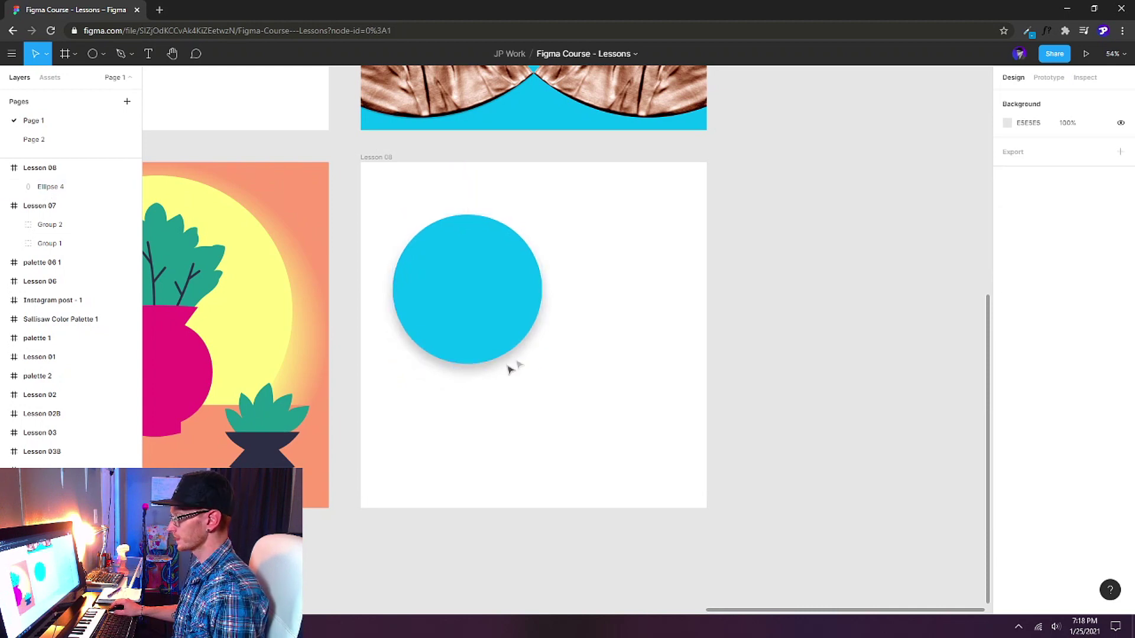
pyautogui.click(486, 314)
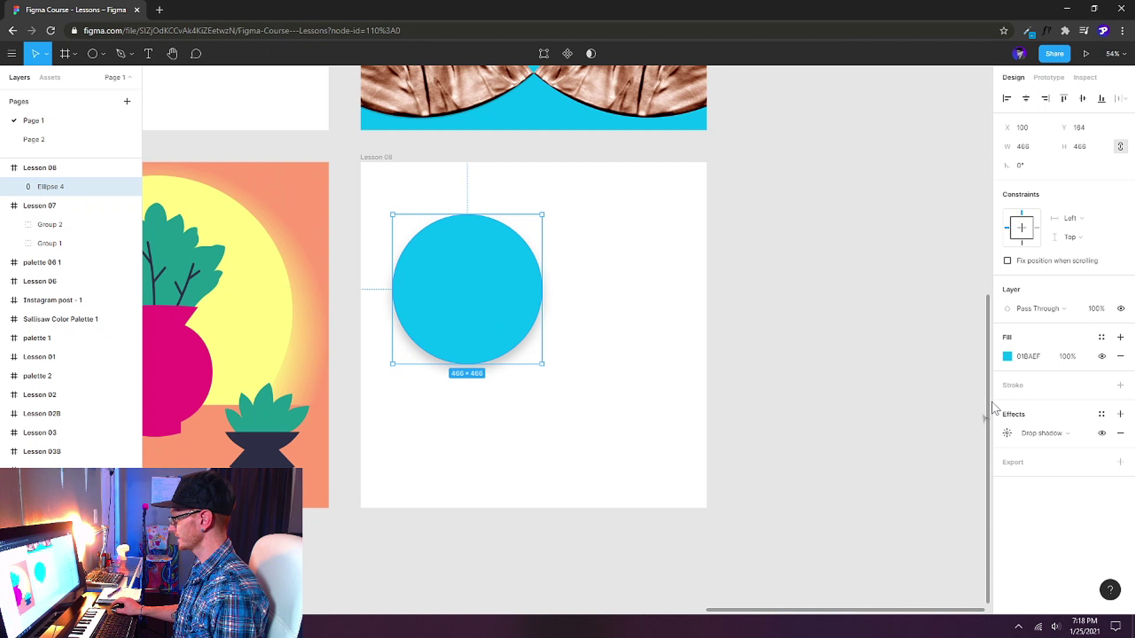
pyautogui.click(1008, 434)
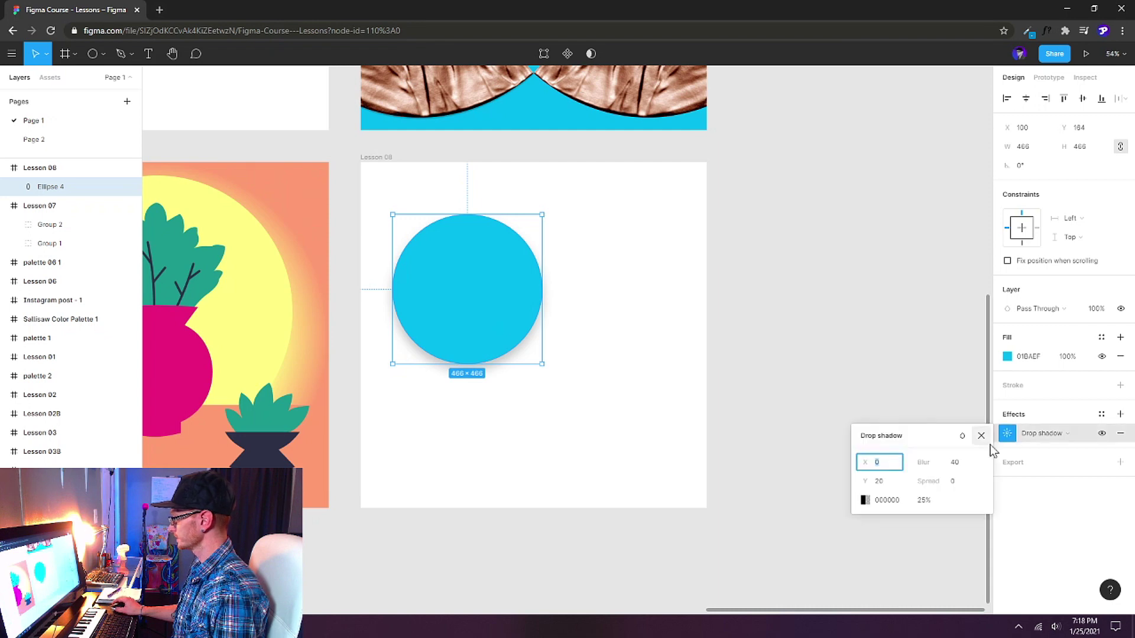
# Add a second effect to the blue circle and change it to Inner shadow.
pyautogui.click(1120, 415)
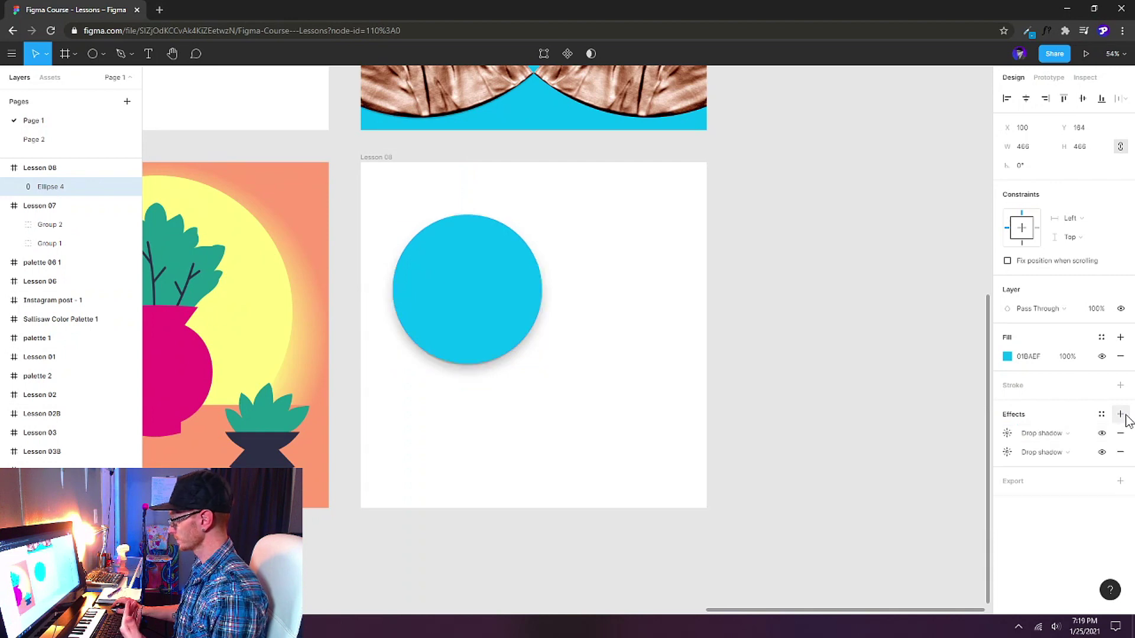
pyautogui.click(1069, 434)
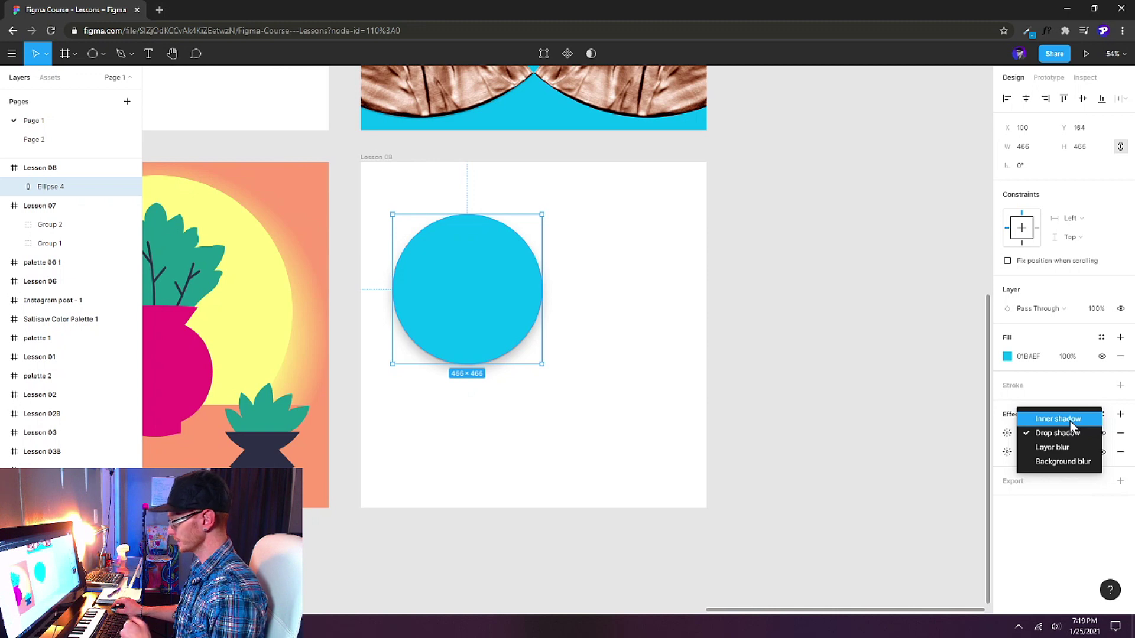
pyautogui.click(1072, 421)
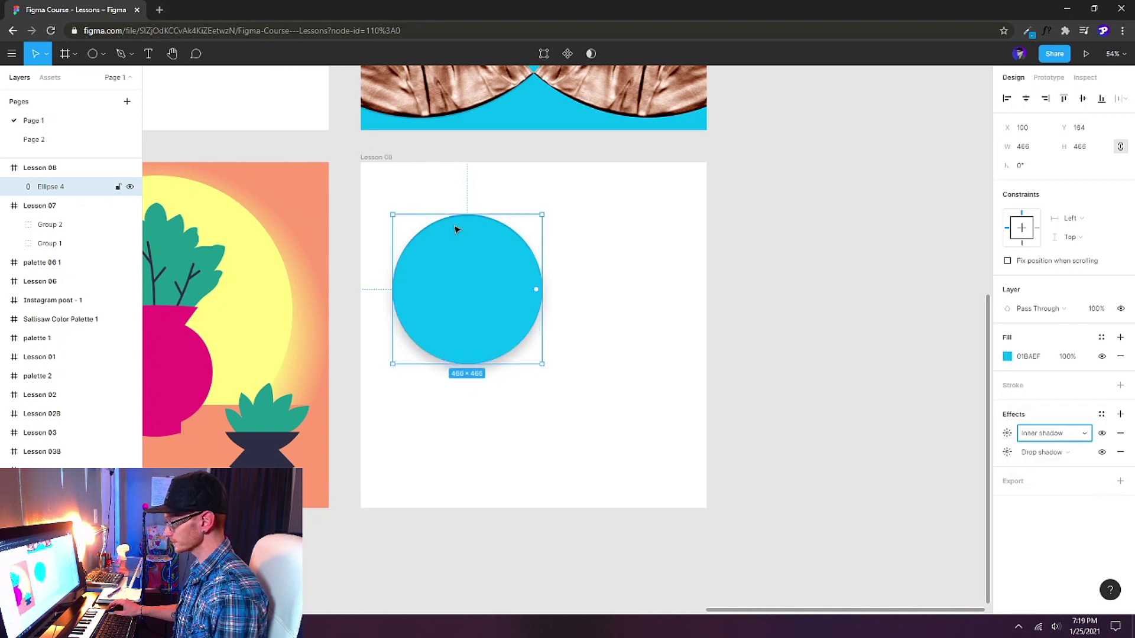
pyautogui.scroll(5, 455, 229)
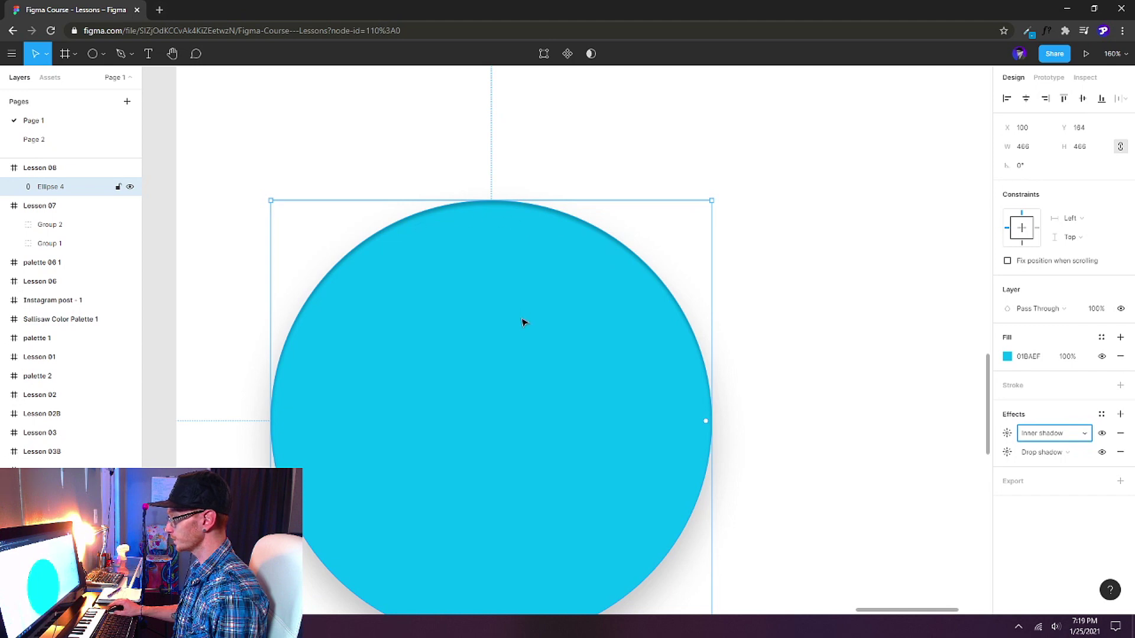
pyautogui.scroll(-4, 522, 322)
# Give the inner shadow a Y offset of -40 and a blur of 60.
pyautogui.click(1007, 433)
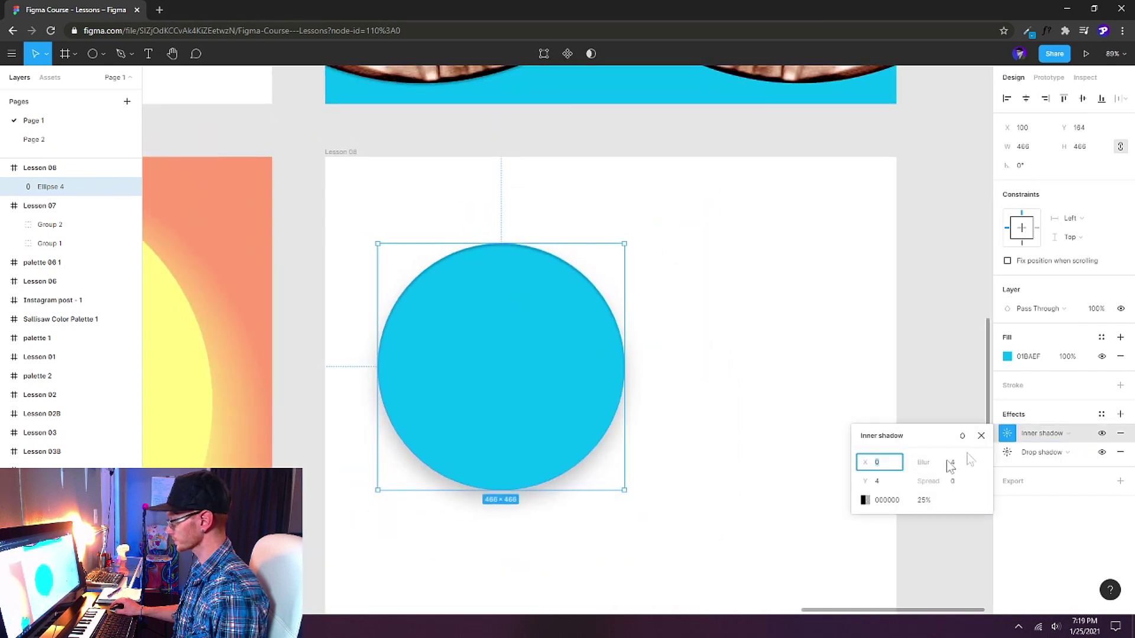
pyautogui.click(892, 483)
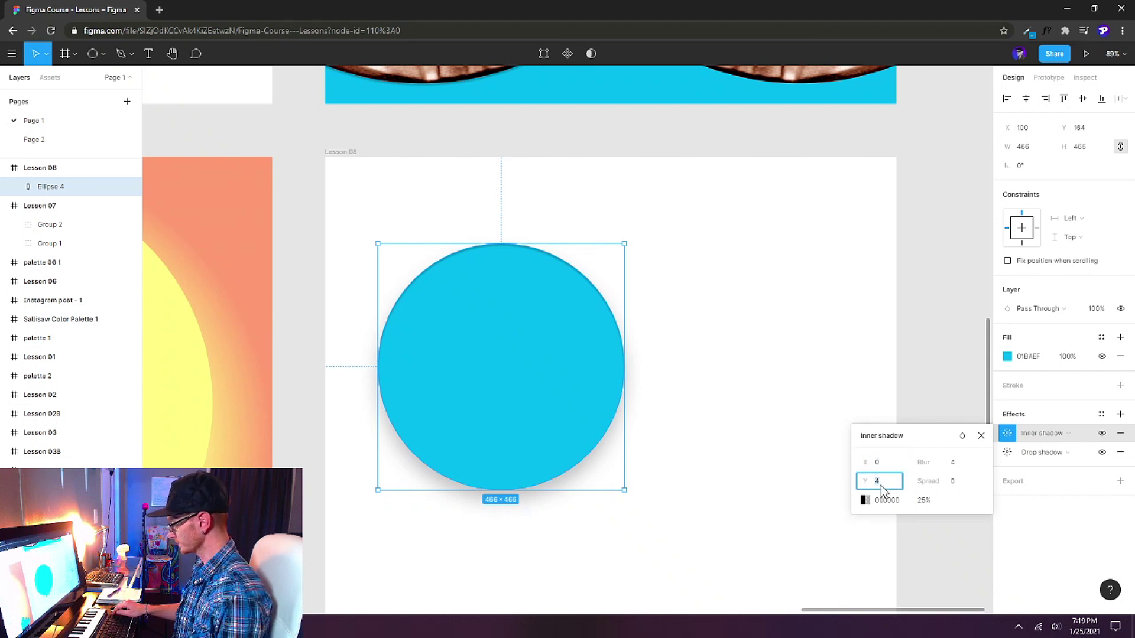
pyautogui.write('-40')
pyautogui.press('Return')
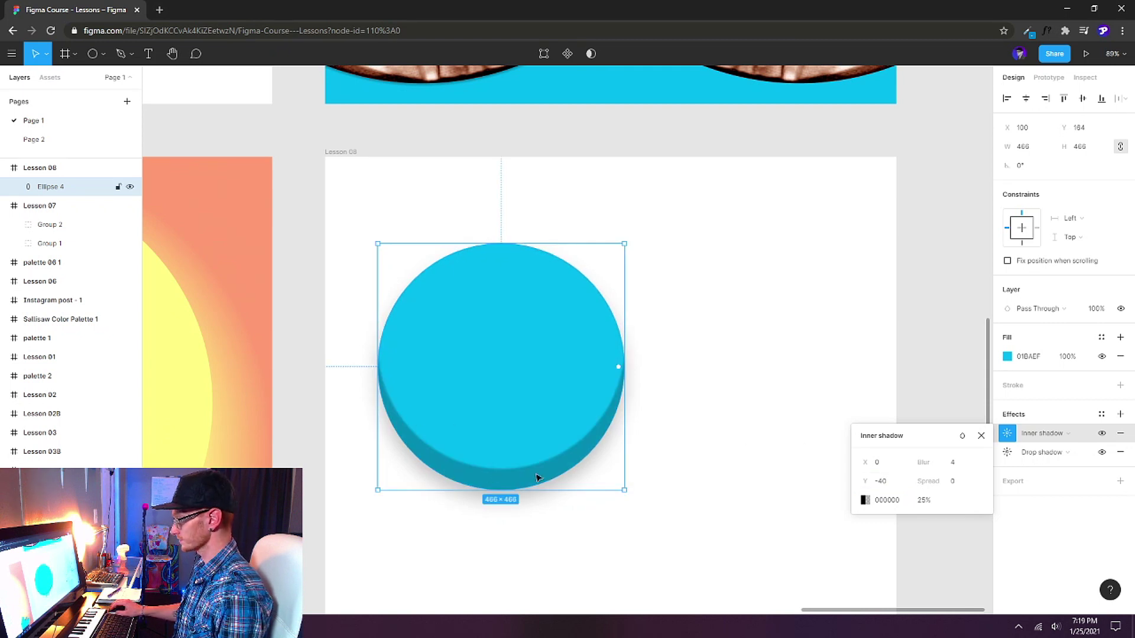
pyautogui.click(953, 469)
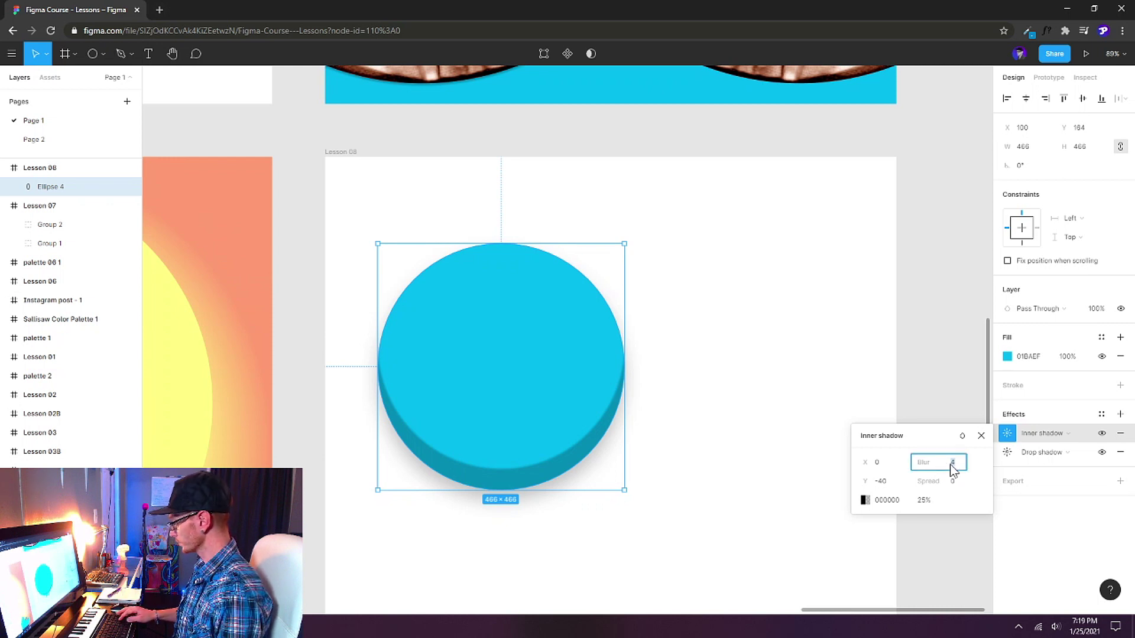
pyautogui.write('60')
pyautogui.press('Return')
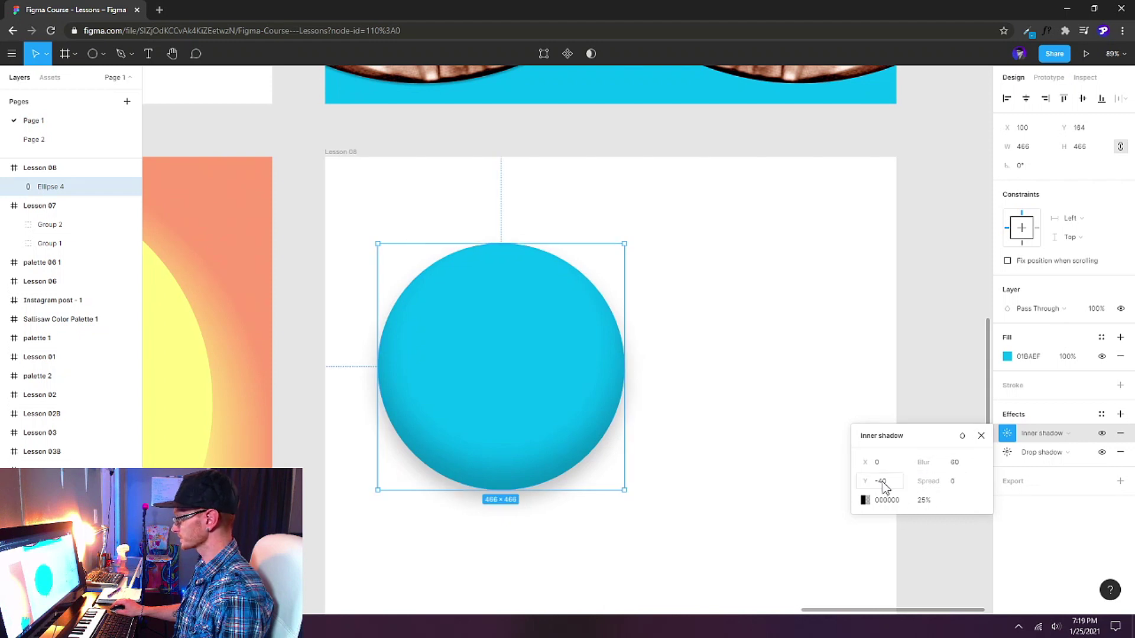
# Deepen the inner shadow to Y -100 and keep its X offset at 0.
pyautogui.moveTo(864, 483); pyautogui.dragTo(783, 500)
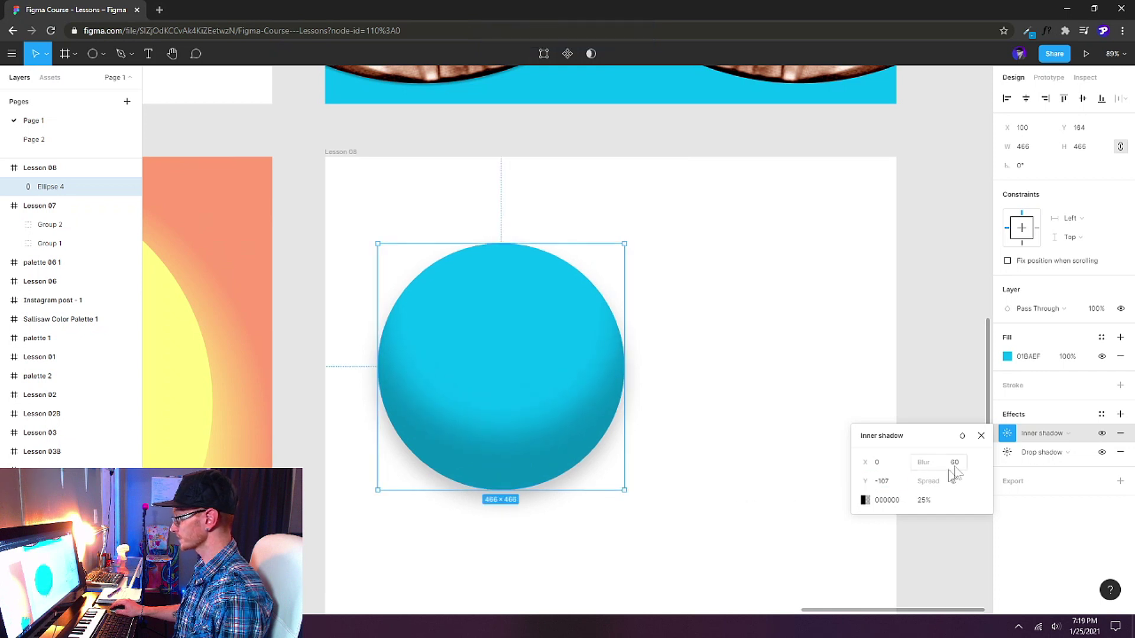
pyautogui.click(898, 485)
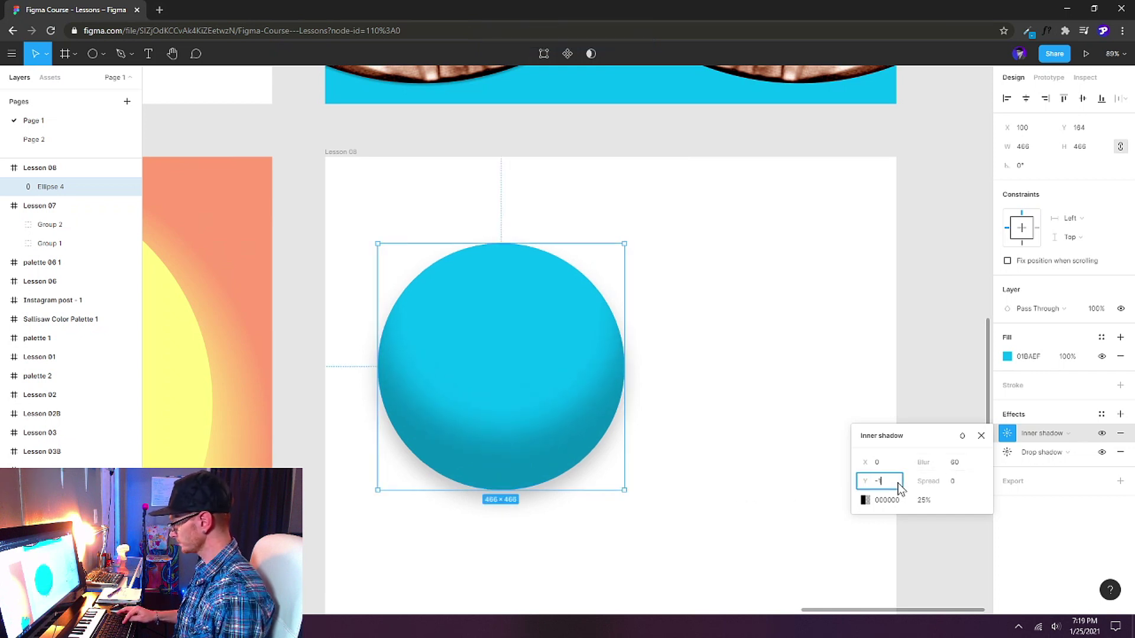
pyautogui.write('-100')
pyautogui.press('Return')
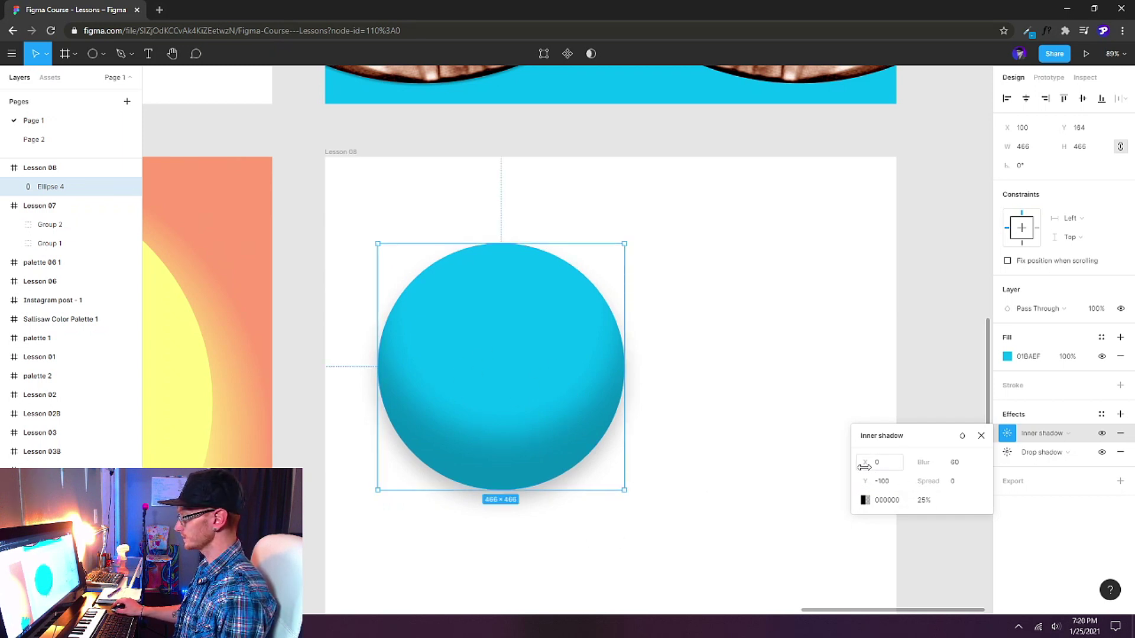
pyautogui.moveTo(864, 467); pyautogui.dragTo(794, 476)
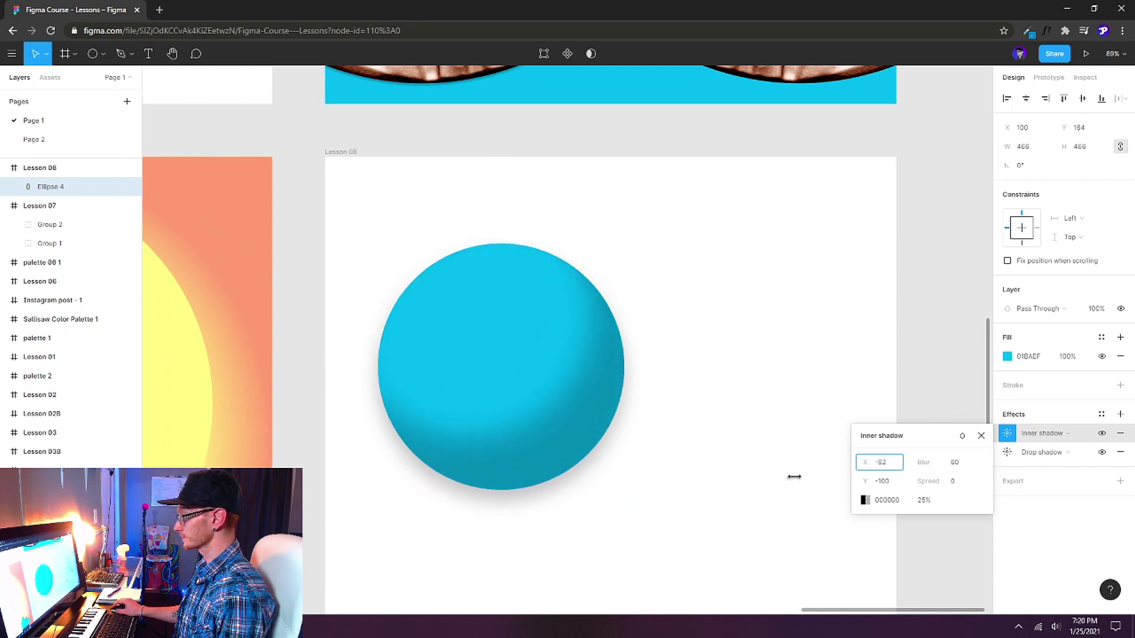
pyautogui.click(890, 463)
pyautogui.write('0')
pyautogui.press('Return')
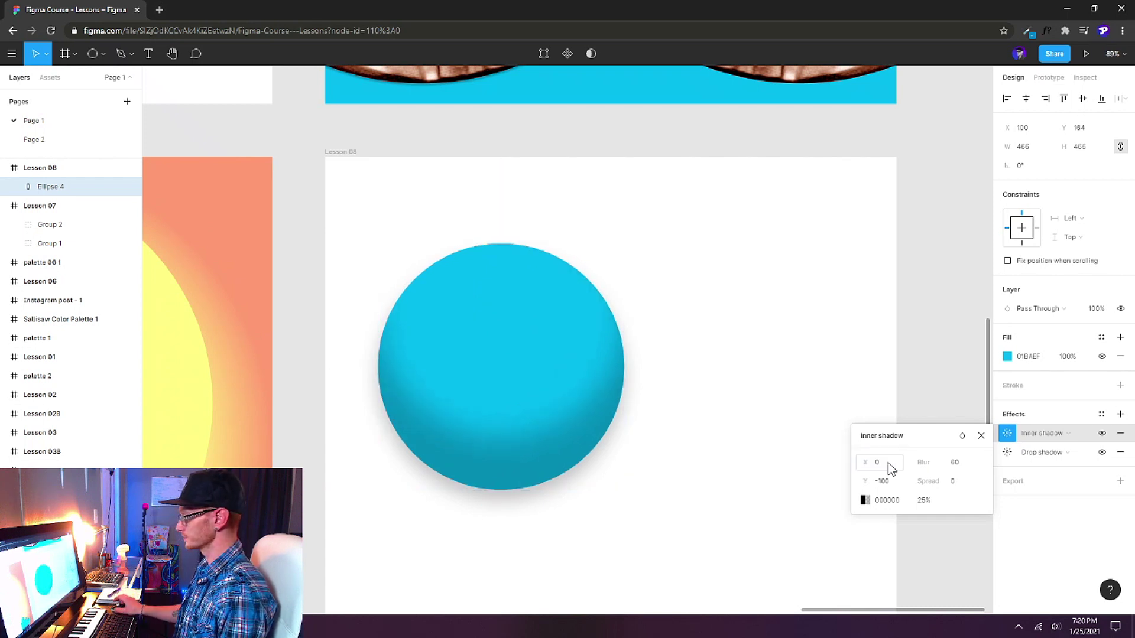
pyautogui.click(530, 546)
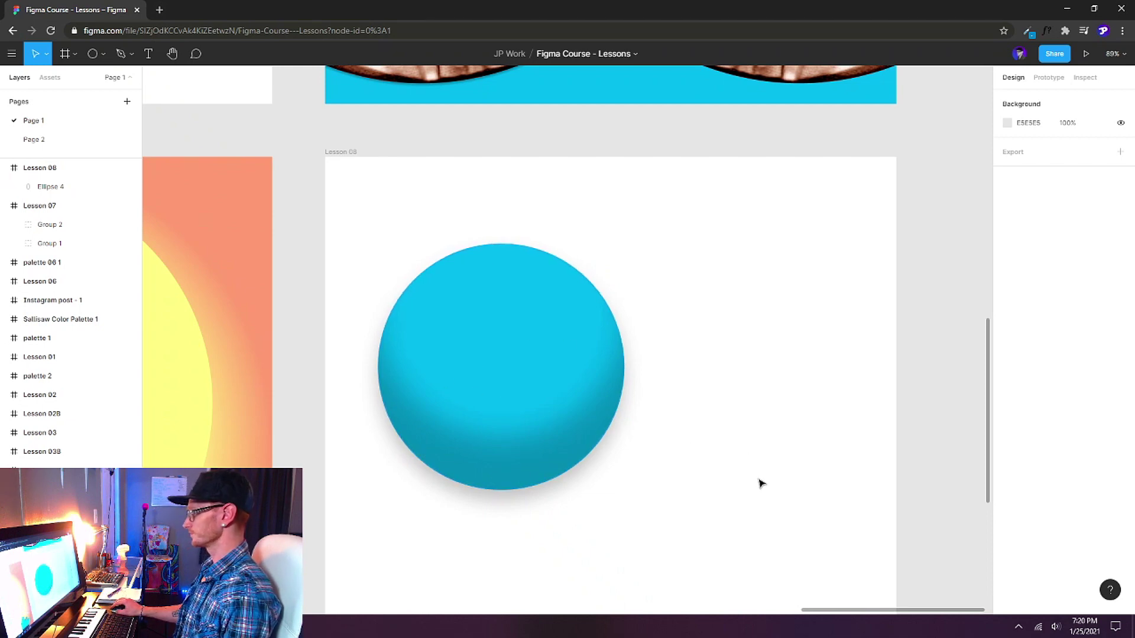
pyautogui.scroll(-6, 678, 475)
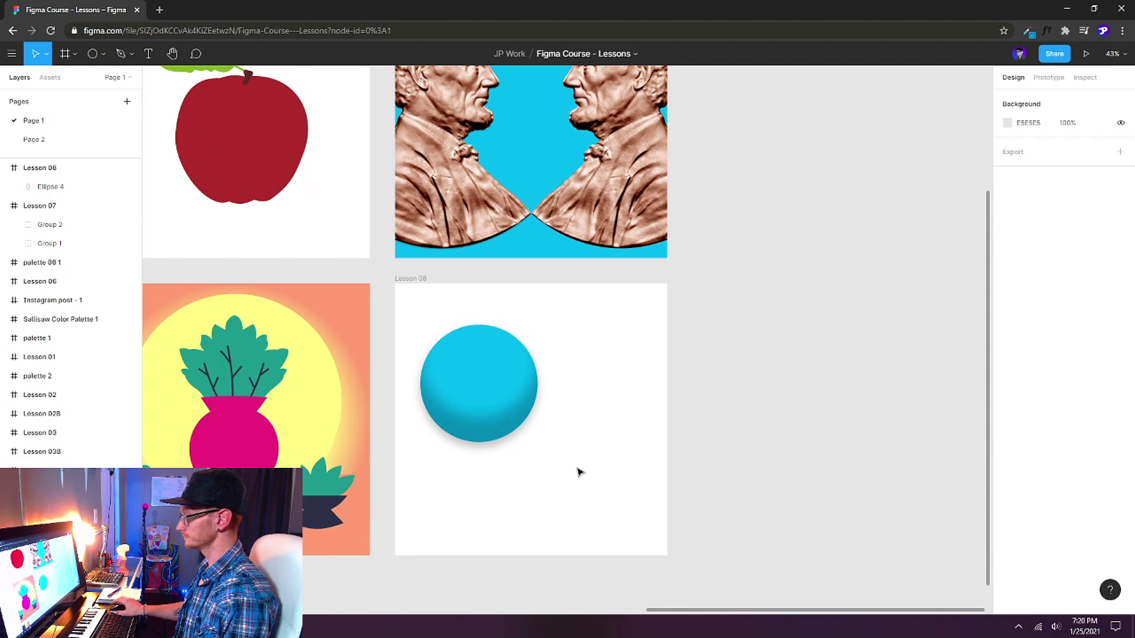
# Duplicate the blue circle to its right and fill the copy magenta ED217C.
pyautogui.moveTo(530, 412); pyautogui.dragTo(515, 418)
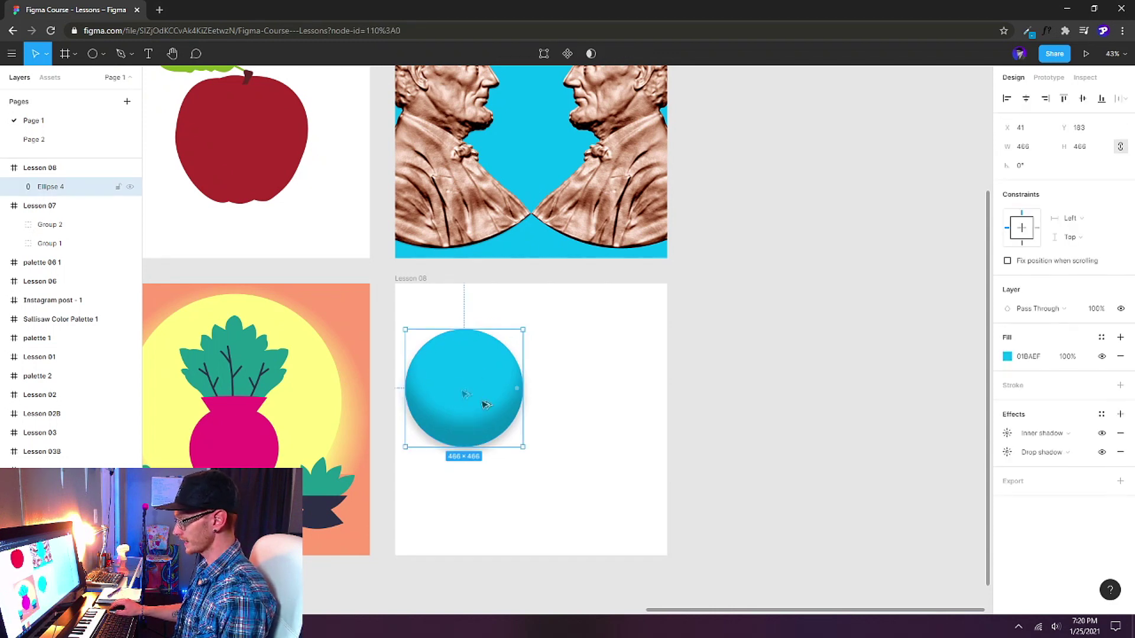
pyautogui.moveTo(486, 405); pyautogui.dragTo(628, 361)
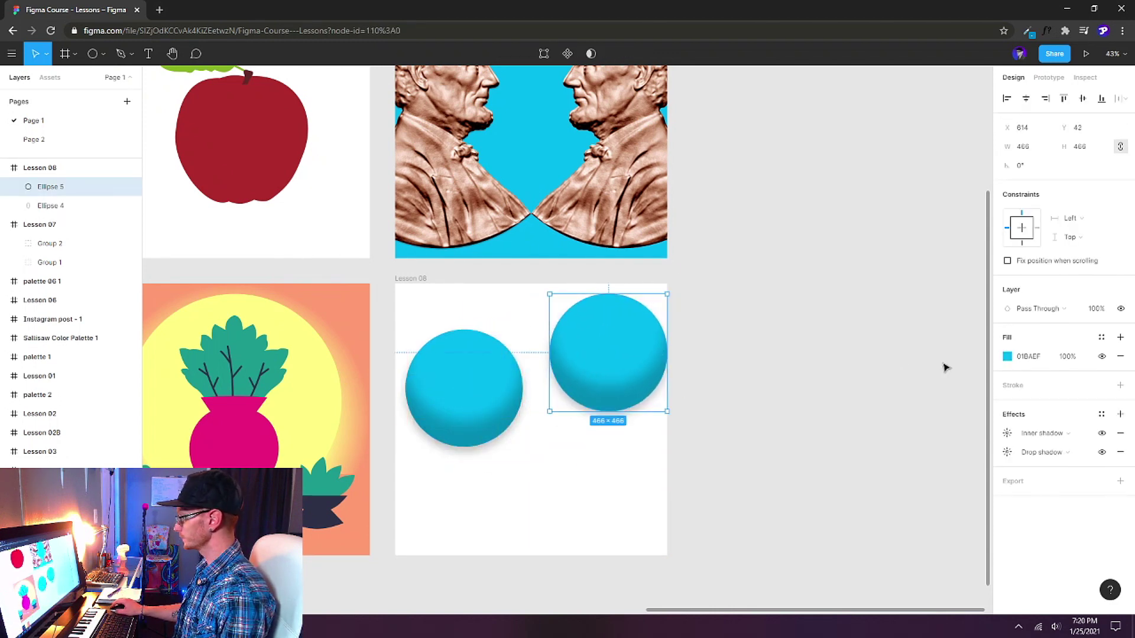
pyautogui.click(1007, 356)
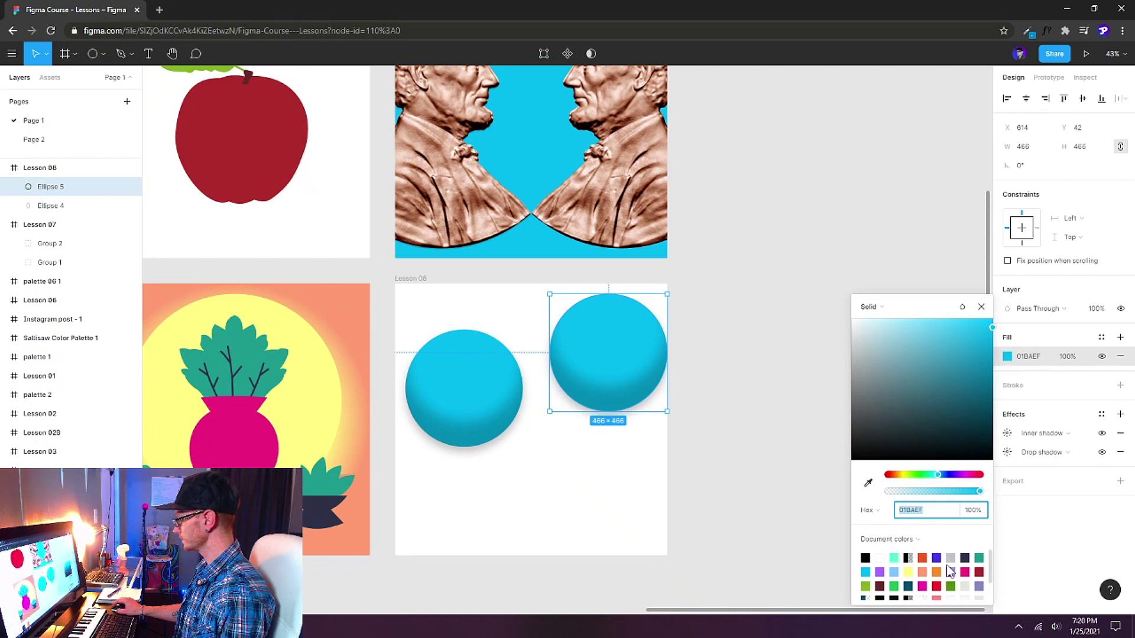
pyautogui.click(923, 585)
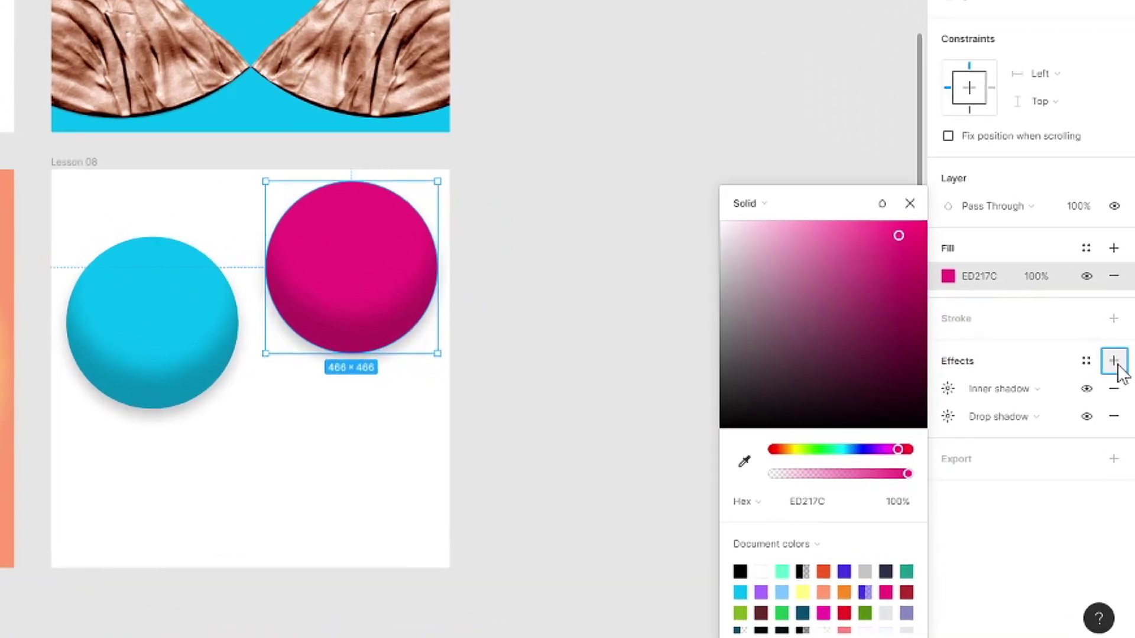
# Add a layer blur to the magenta circle and raise its blur amount.
pyautogui.click(1121, 413)
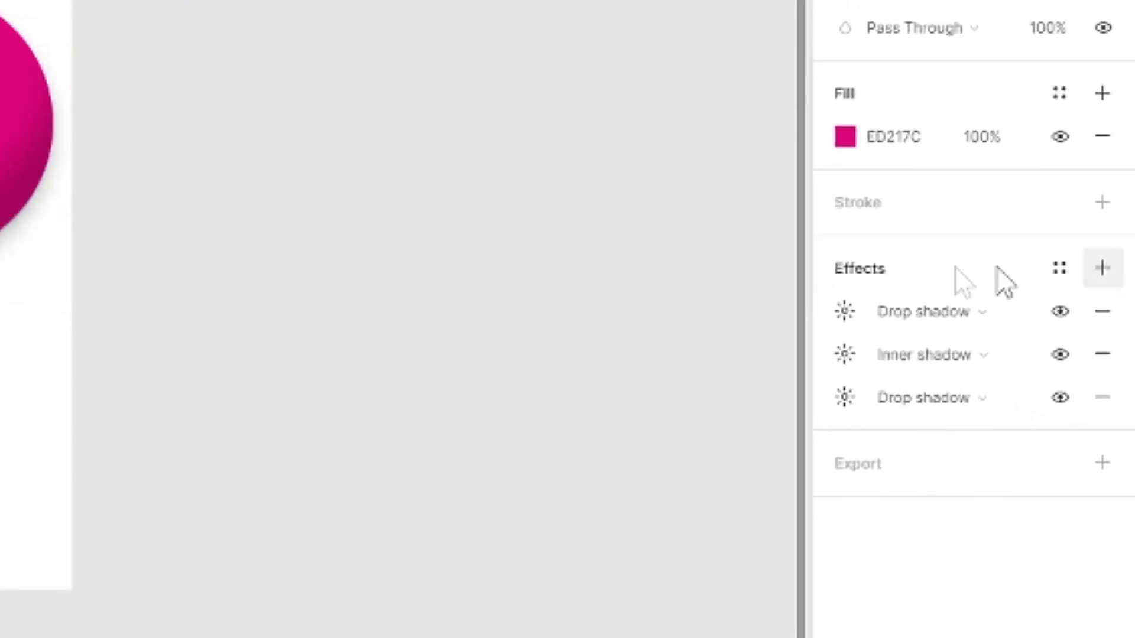
pyautogui.click(942, 312)
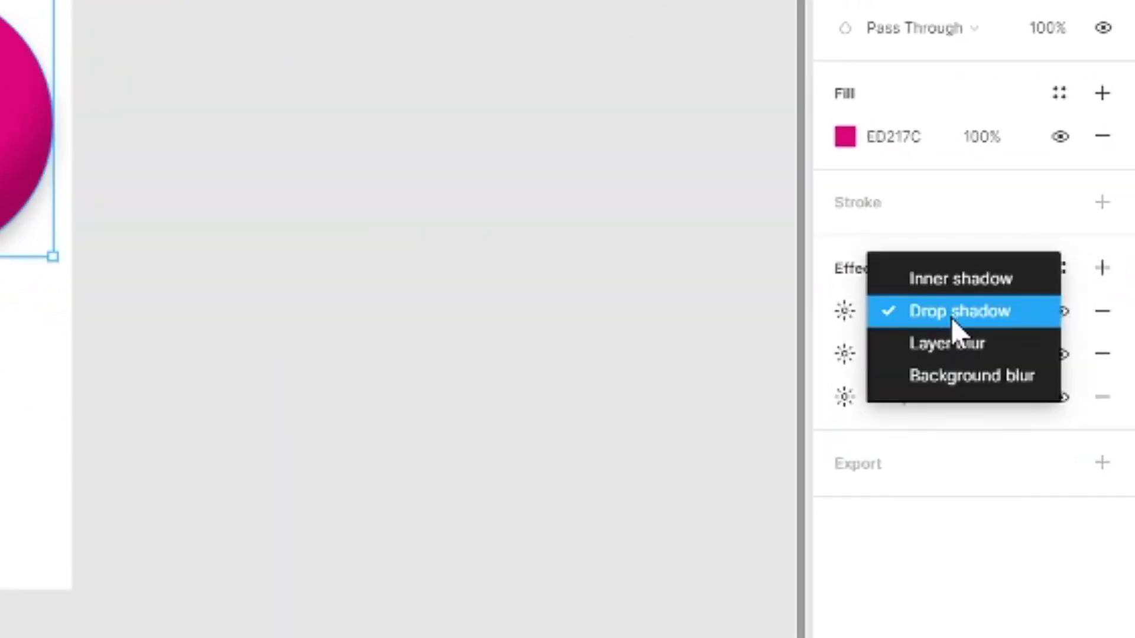
pyautogui.click(981, 344)
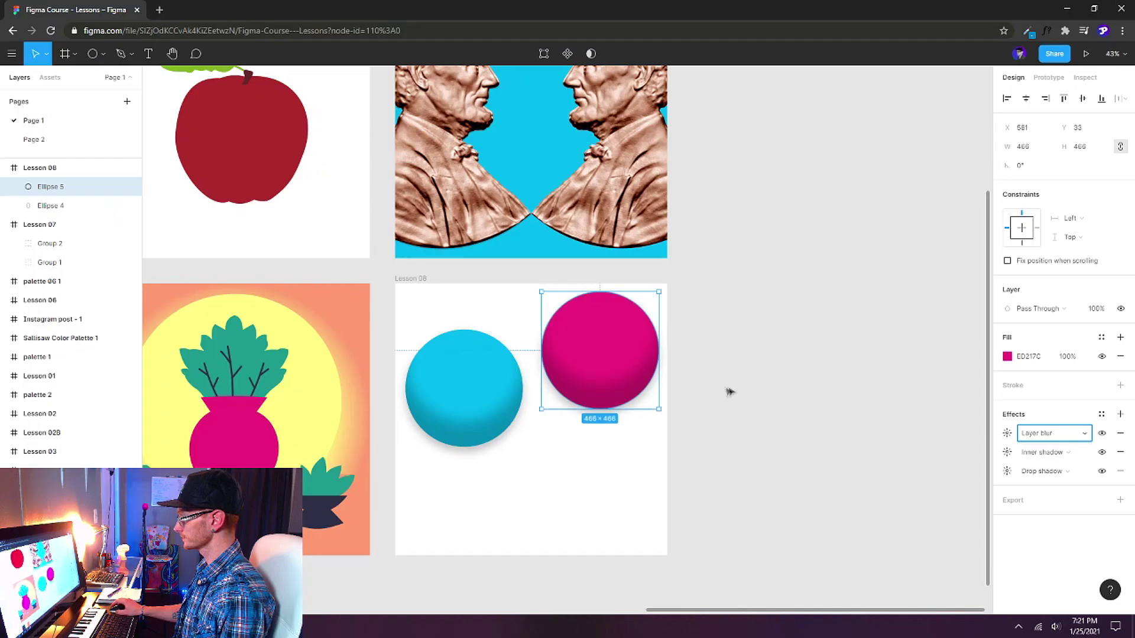
pyautogui.scroll(5, 686, 382)
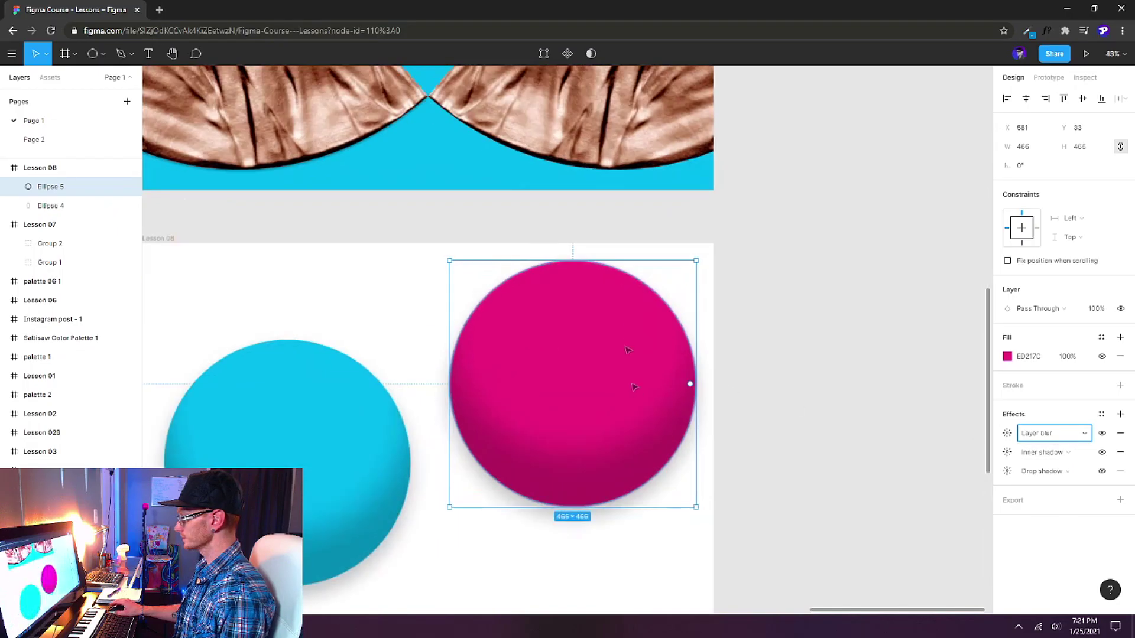
pyautogui.click(1006, 435)
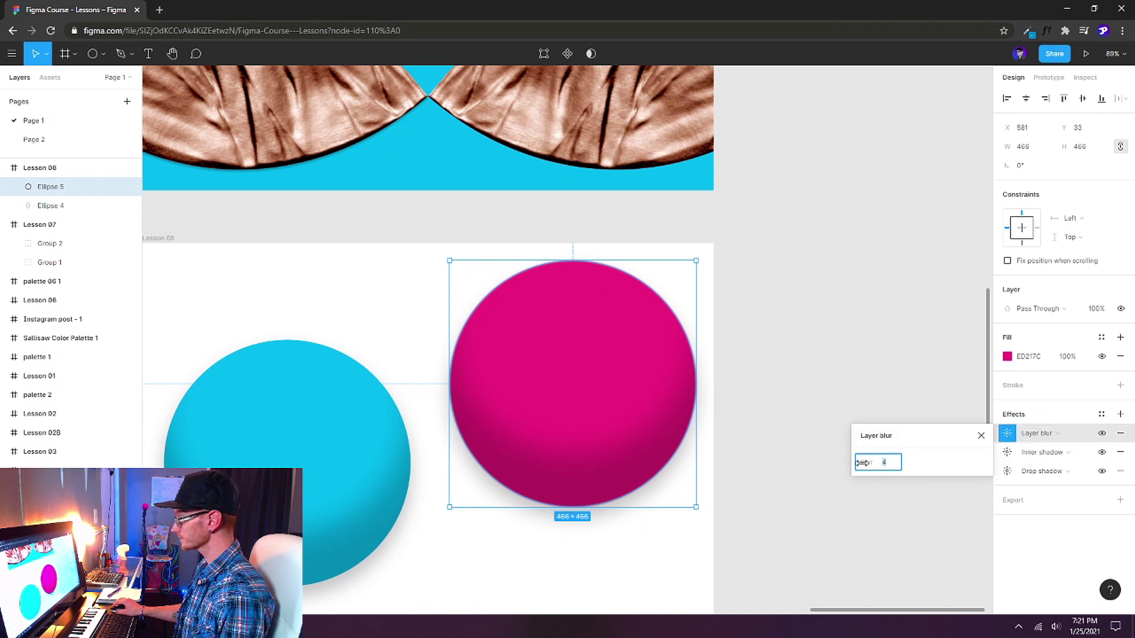
pyautogui.moveTo(869, 462)
pyautogui.mouseDown()
pyautogui.moveTo(1073, 452)
pyautogui.moveTo(11, 443)
pyautogui.moveTo(867, 463)
pyautogui.mouseUp()
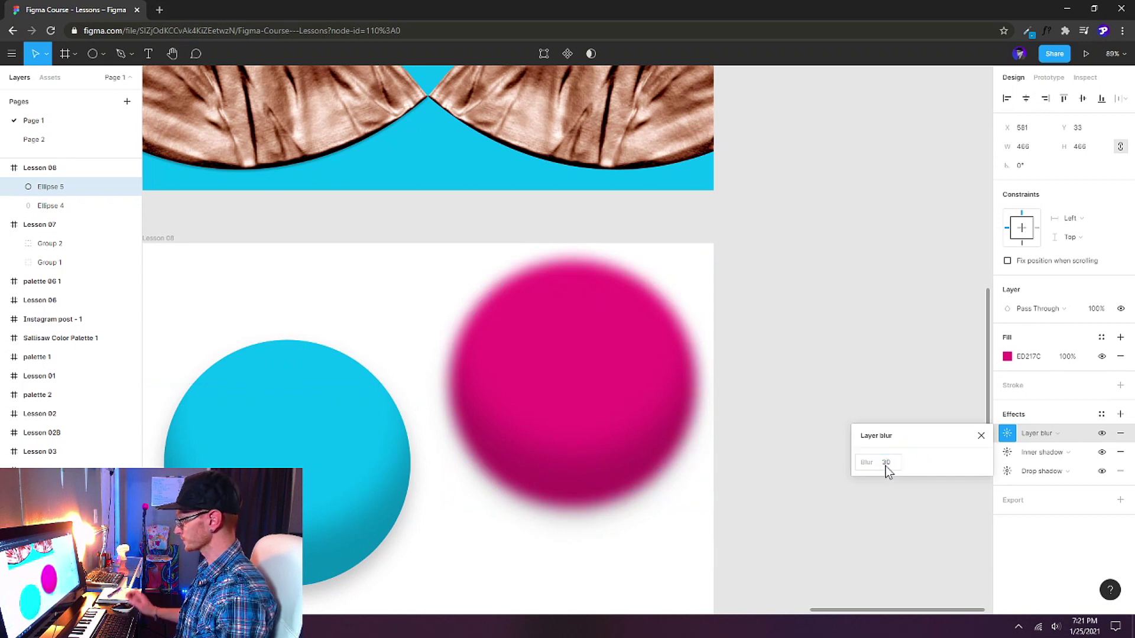
pyautogui.click(709, 542)
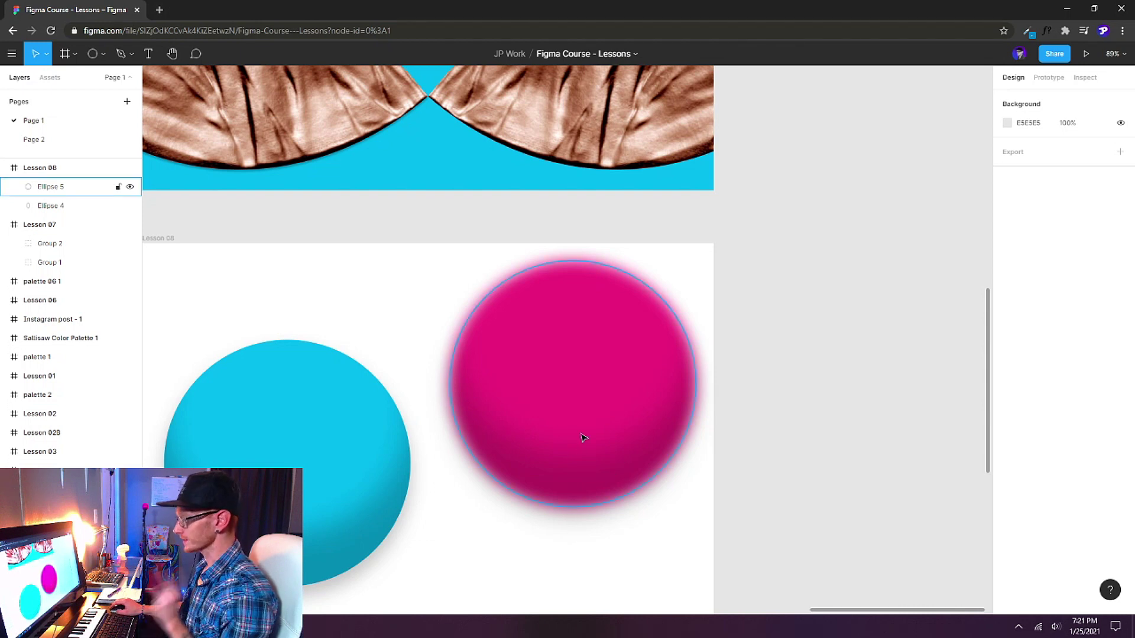
pyautogui.click(575, 503)
pyautogui.scroll(-5, 567, 479)
# Shrink the magenta circle, duplicate it, and fill the copy mint green 5DFDCB.
pyautogui.moveTo(566, 471)
pyautogui.mouseDown()
pyautogui.moveTo(615, 446)
pyautogui.moveTo(577, 464)
pyautogui.mouseUp()
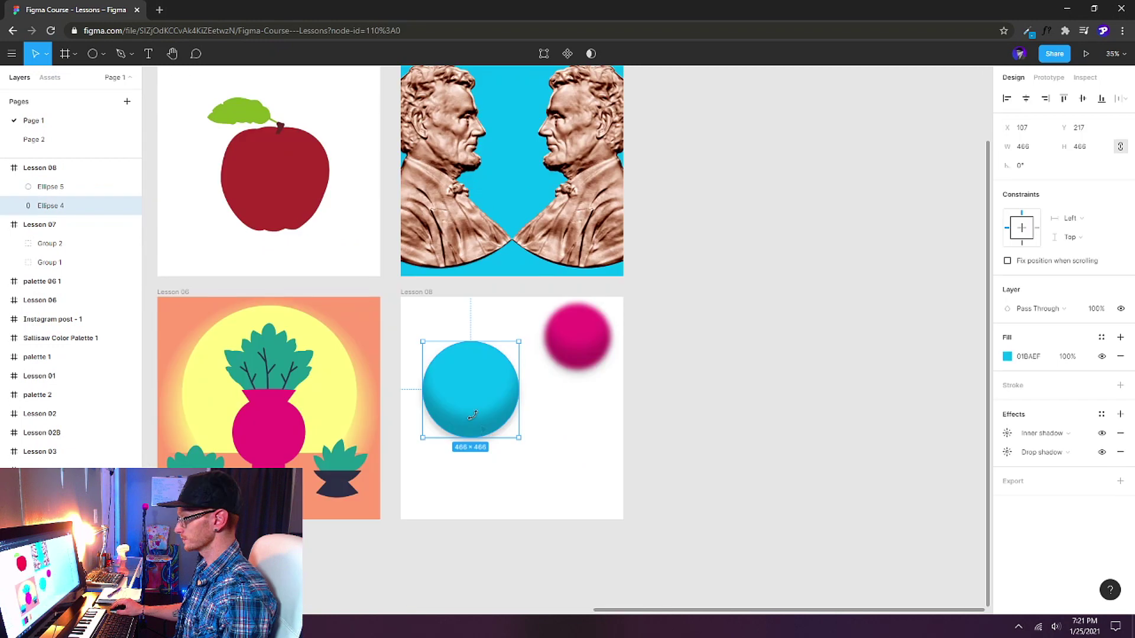
pyautogui.scroll(-3, 577, 462)
pyautogui.moveTo(442, 372); pyautogui.dragTo(566, 478)
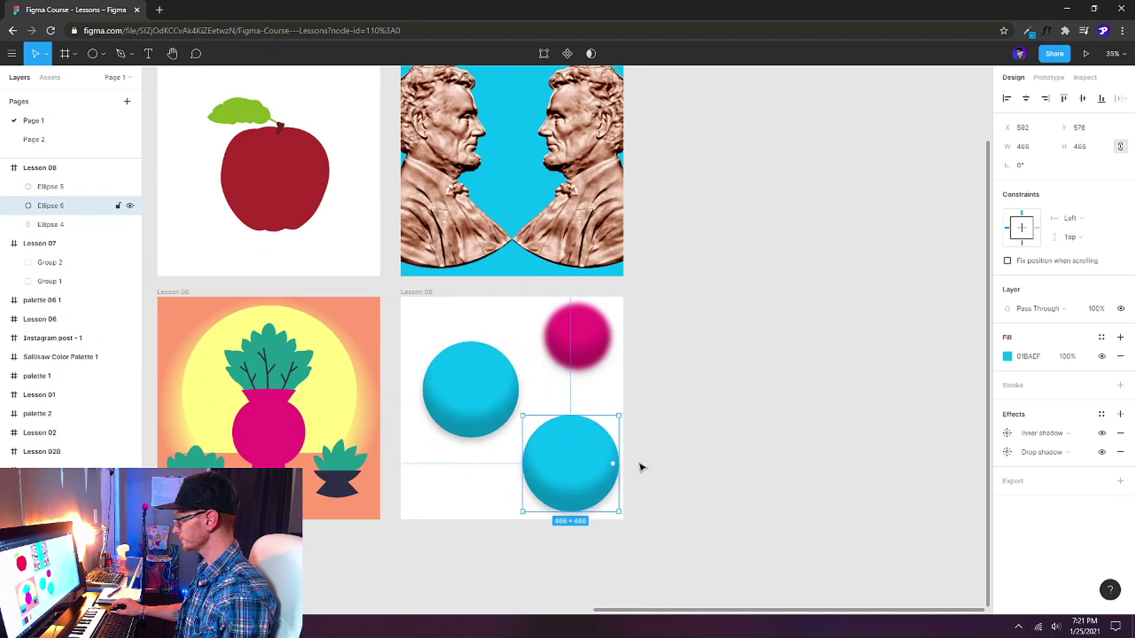
pyautogui.click(1008, 356)
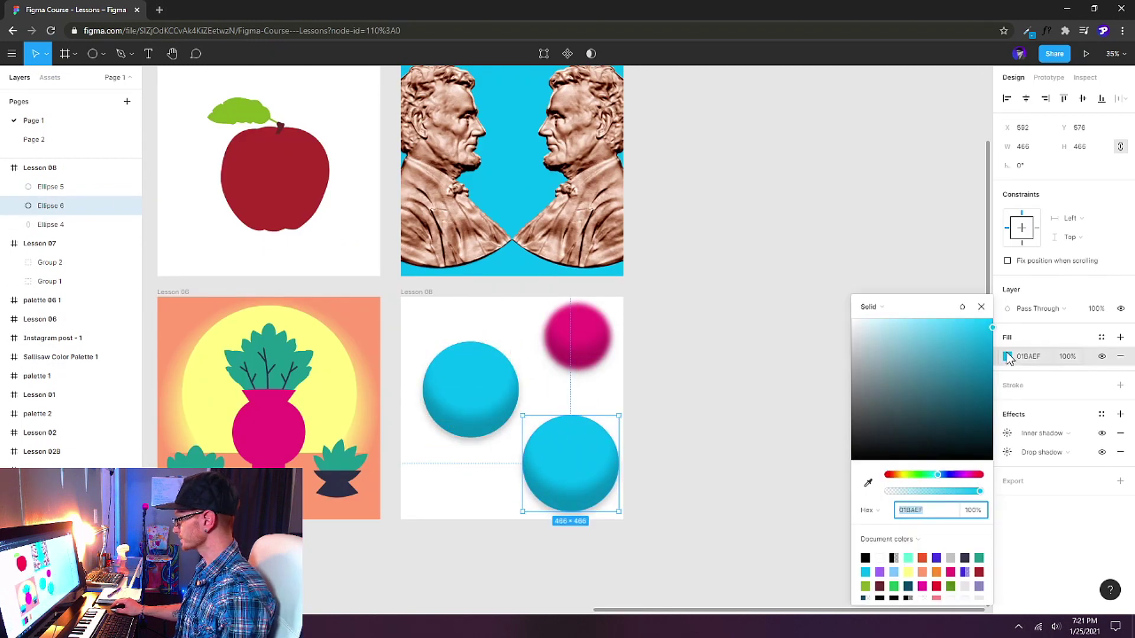
pyautogui.click(908, 557)
pyautogui.click(981, 307)
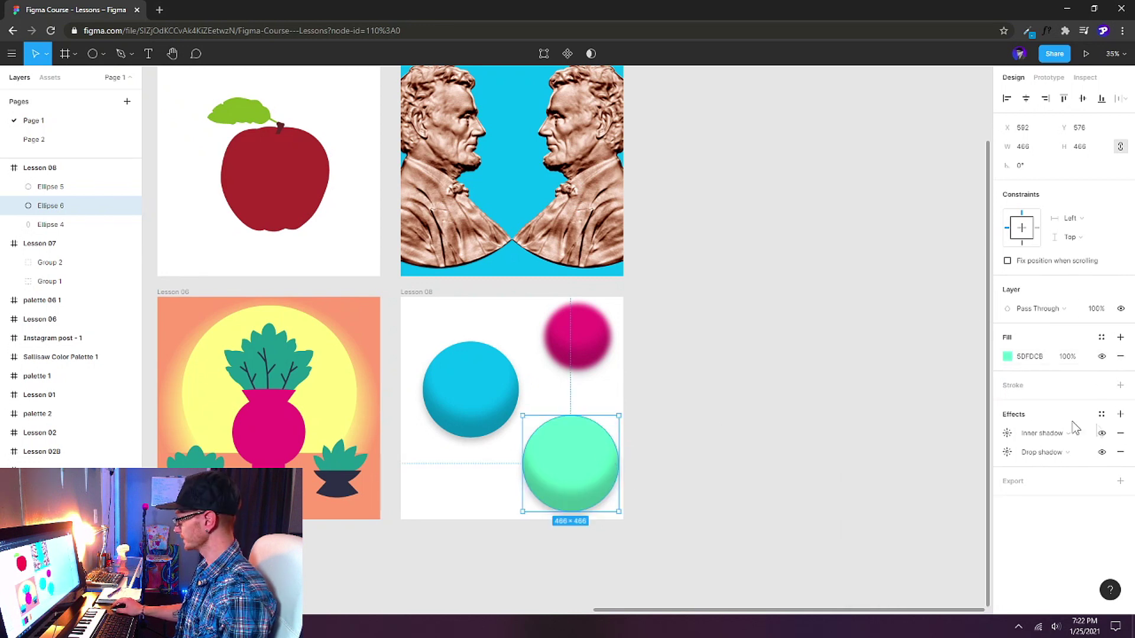
# Give the mint circle a layer blur of 100 and enlarge it past the frame's bottom-right corner.
pyautogui.click(1121, 413)
pyautogui.click(1045, 439)
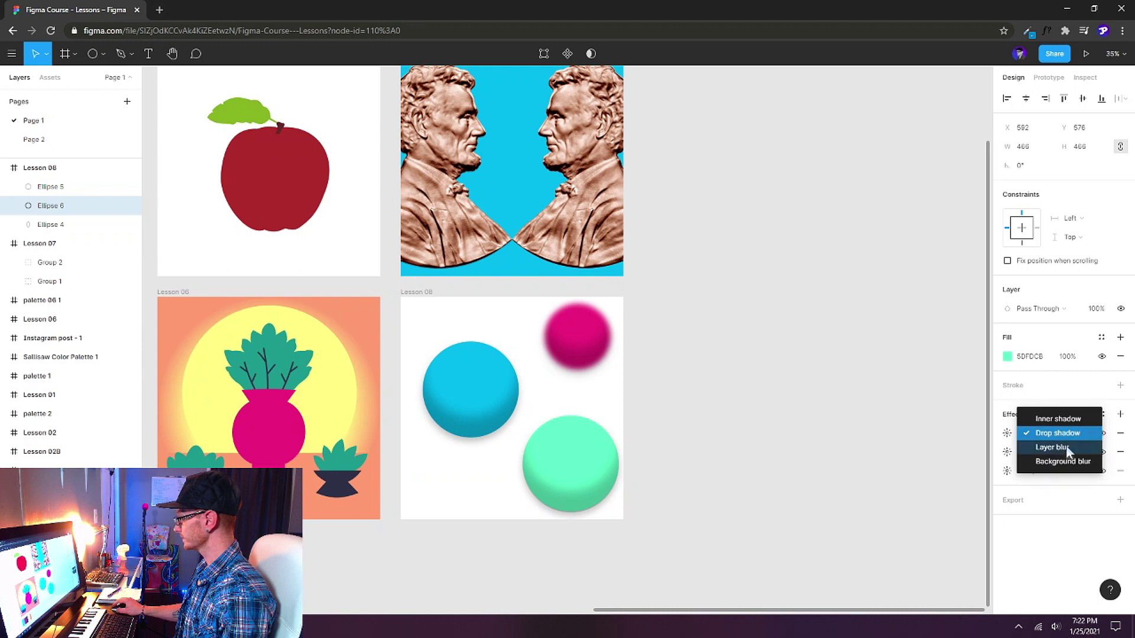
pyautogui.click(1066, 447)
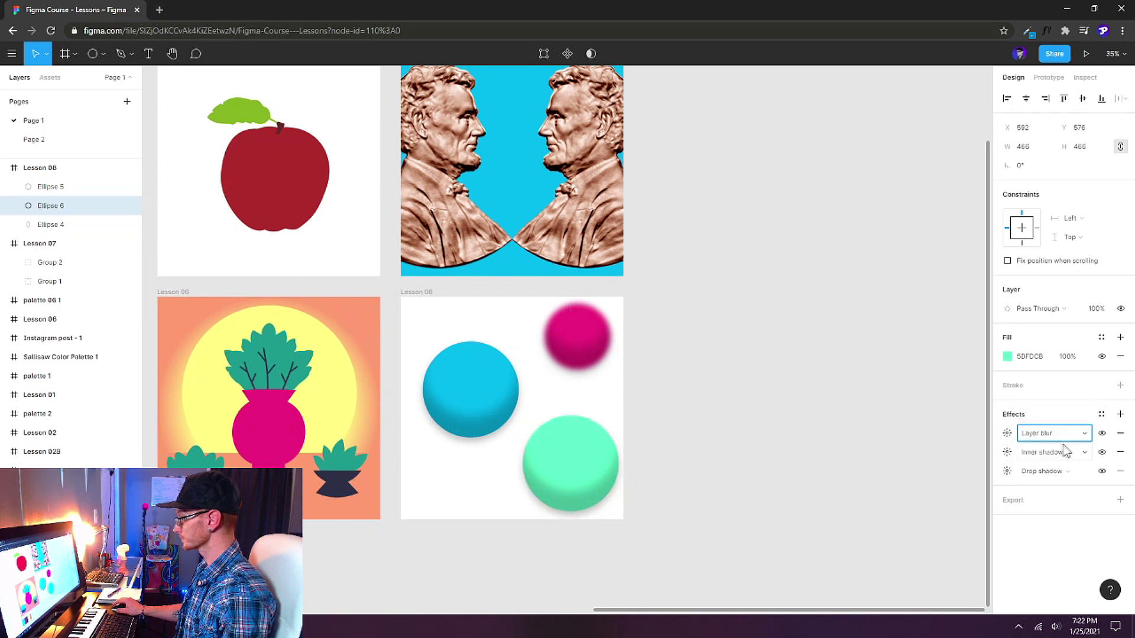
pyautogui.click(1007, 433)
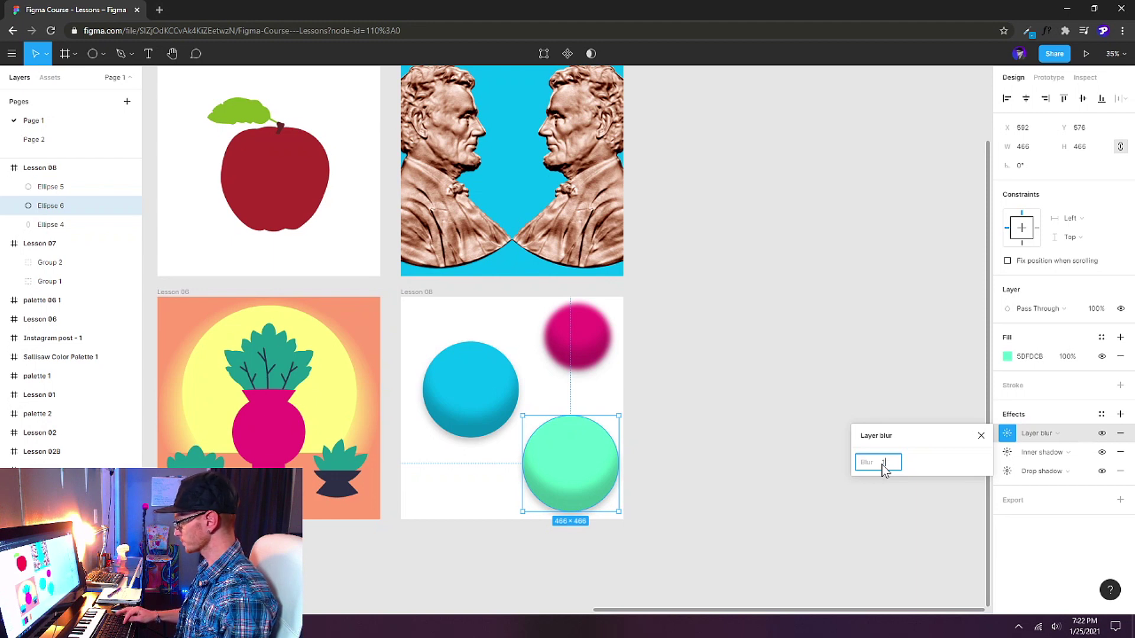
pyautogui.press('Return')
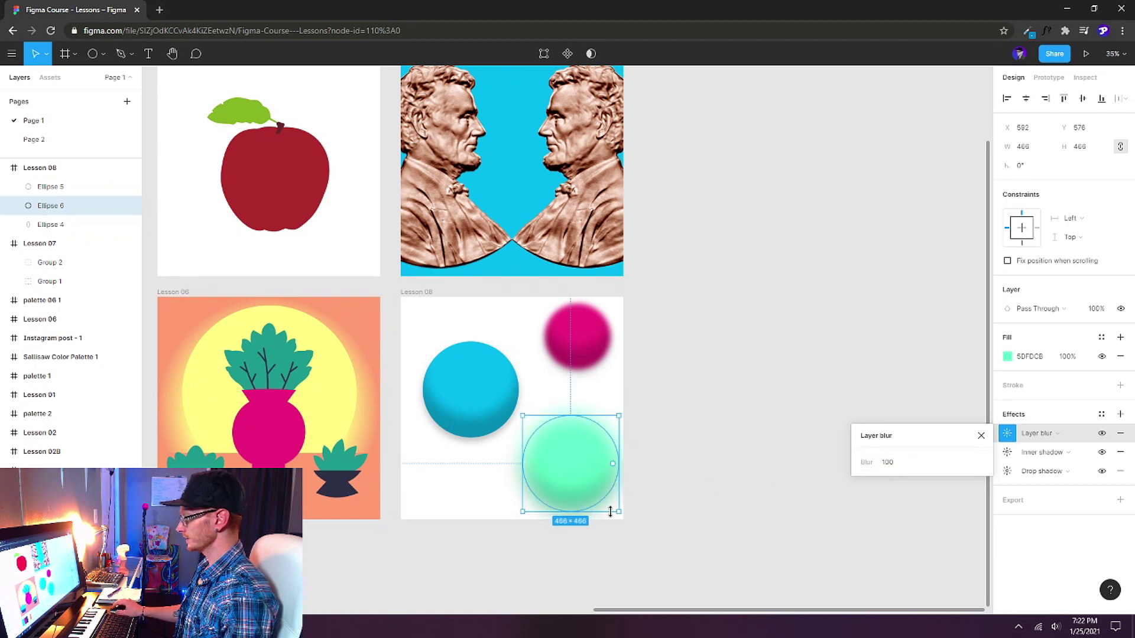
pyautogui.moveTo(617, 510); pyautogui.dragTo(640, 518)
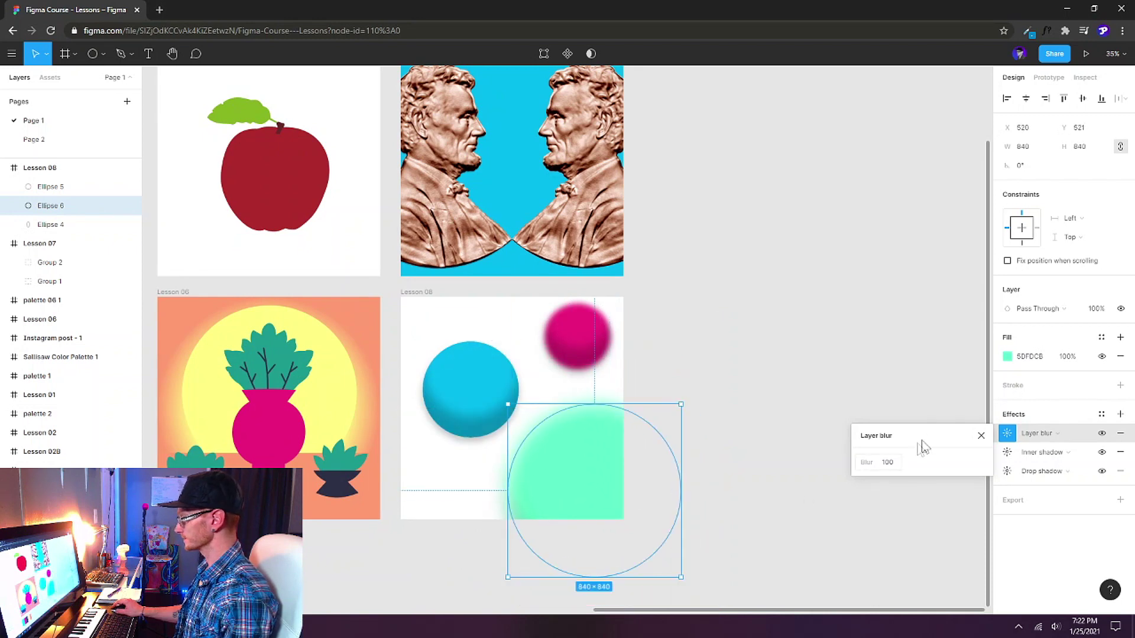
pyautogui.click(981, 438)
pyautogui.click(799, 441)
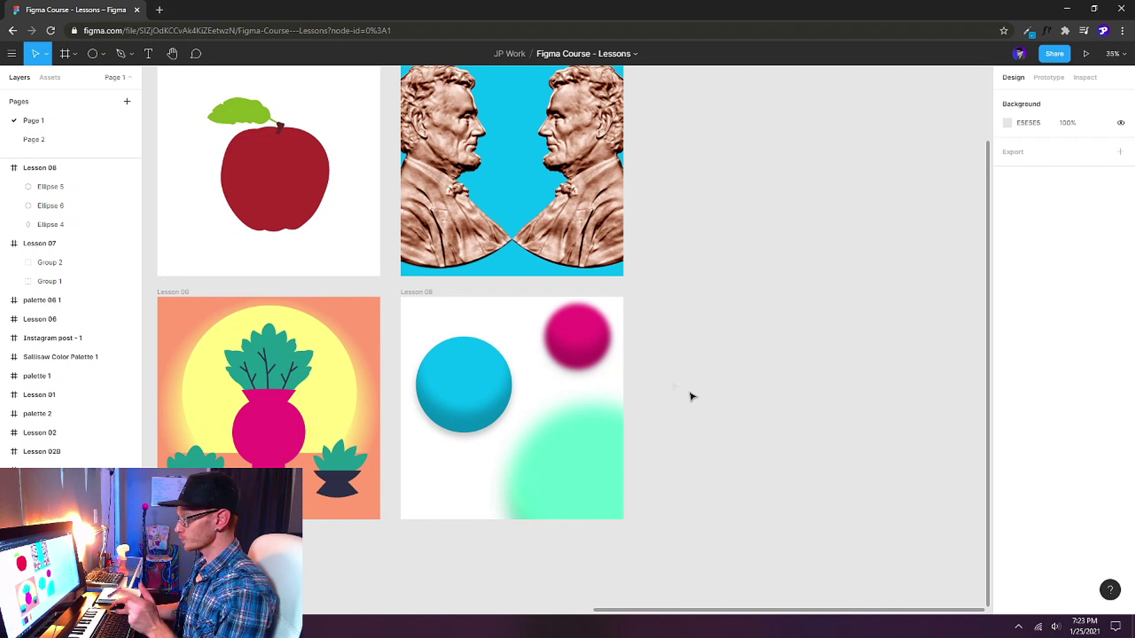
# Change the Lesson 08 frame's fill from white to purple A86BFF.
pyautogui.click(429, 293)
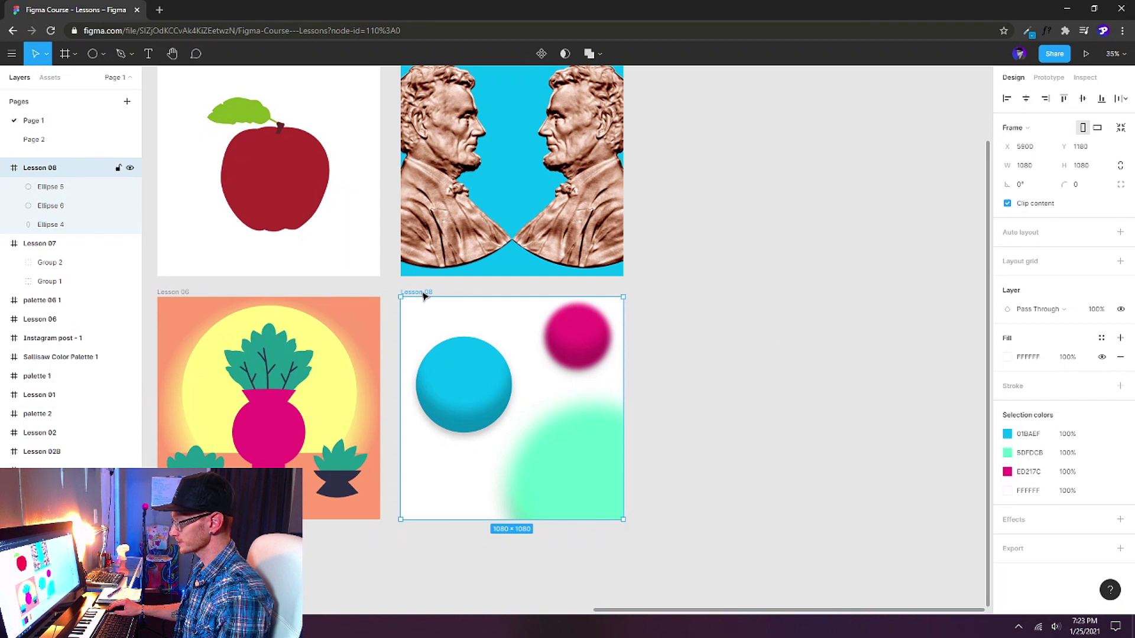
pyautogui.click(1008, 357)
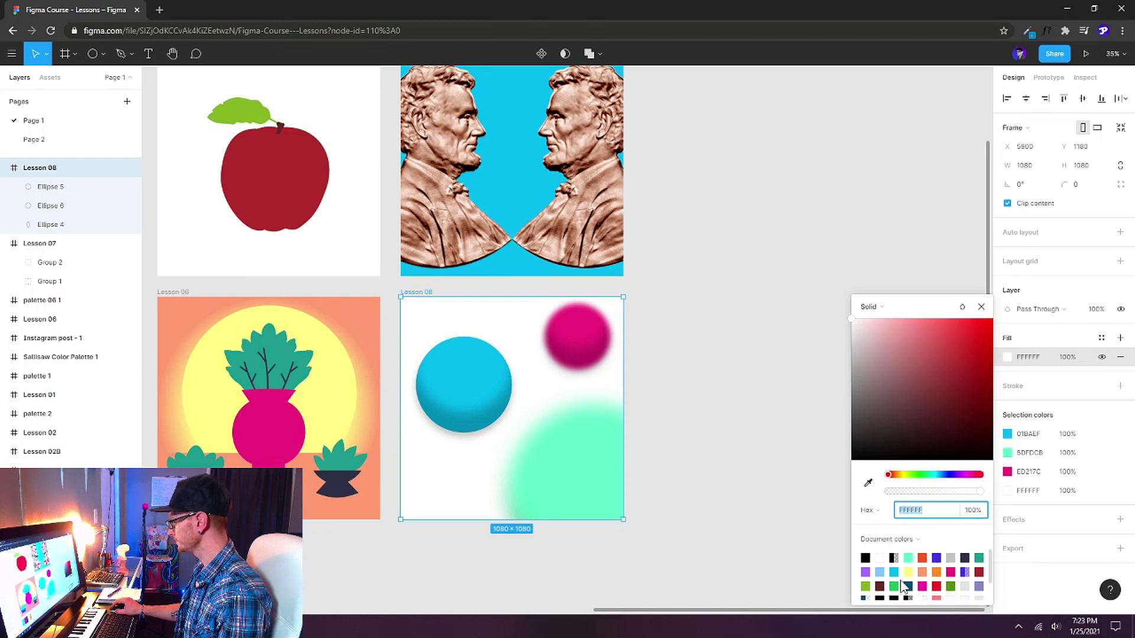
pyautogui.click(866, 572)
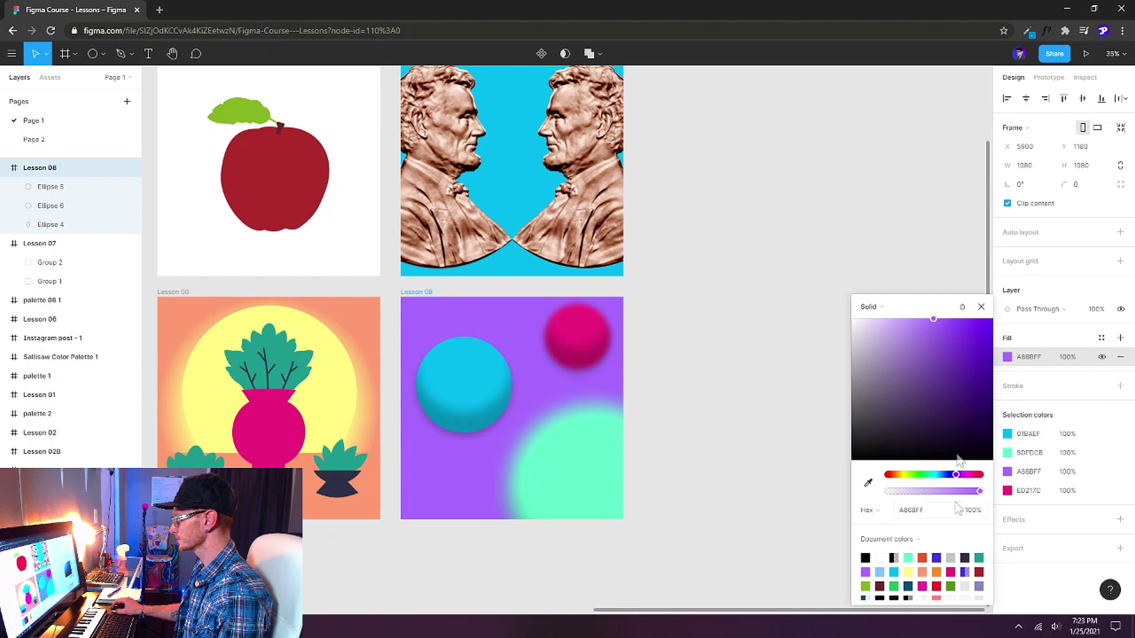
pyautogui.click(982, 306)
pyautogui.click(759, 389)
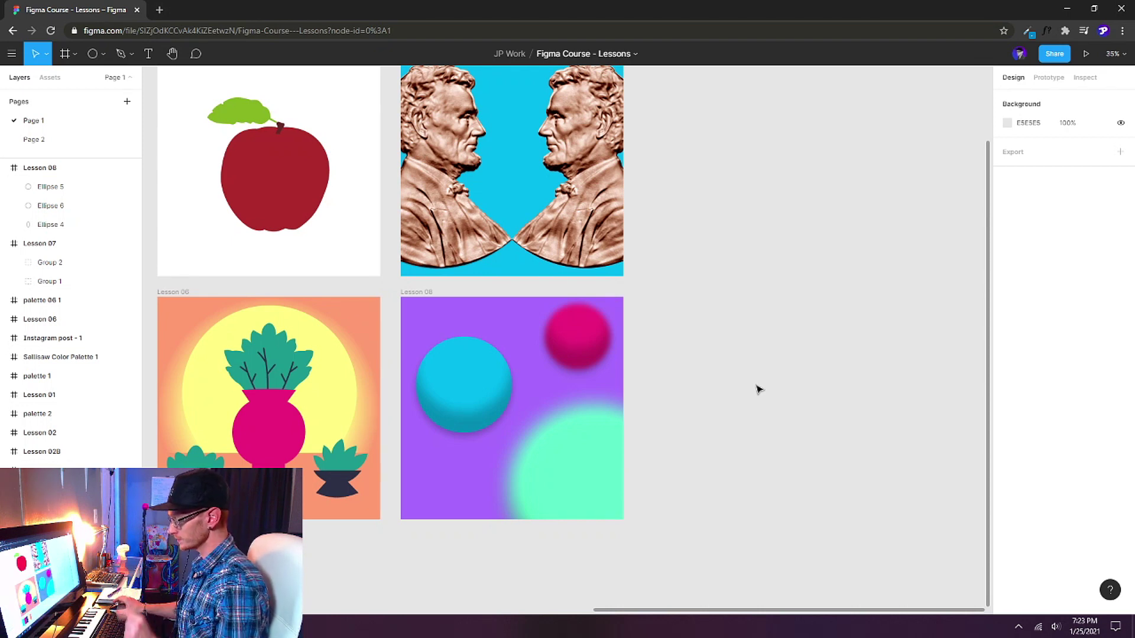
pyautogui.press('r')
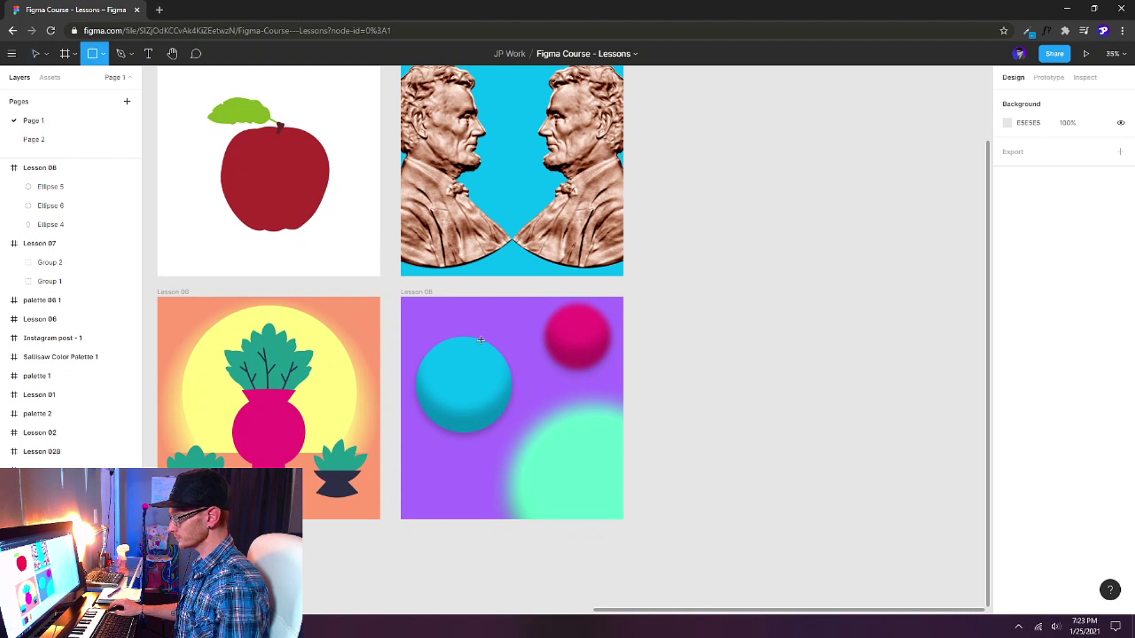
# Draw a tall rectangle over the spheres and fill it white FFFFFF.
pyautogui.moveTo(469, 316); pyautogui.dragTo(579, 505)
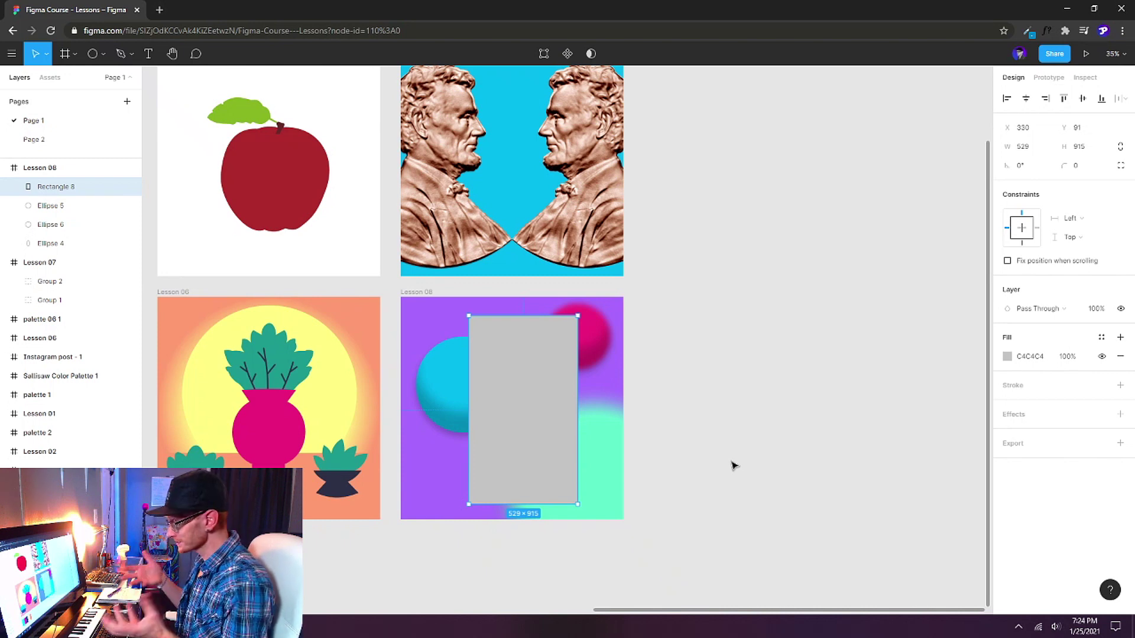
pyautogui.click(1008, 357)
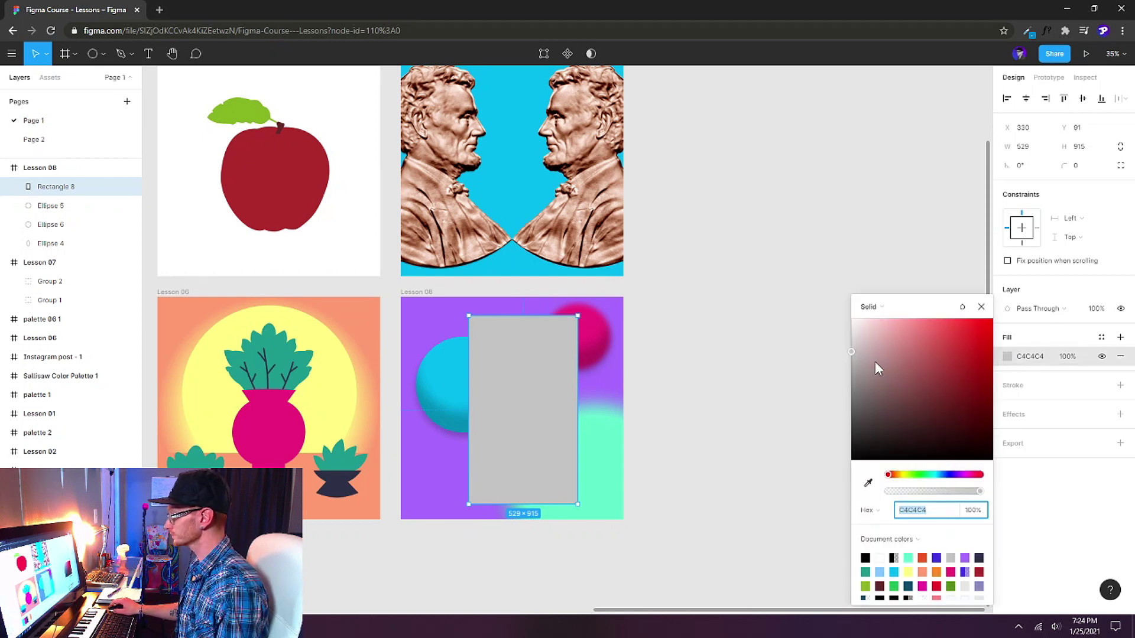
pyautogui.write('FFFFFF')
pyautogui.press('Return')
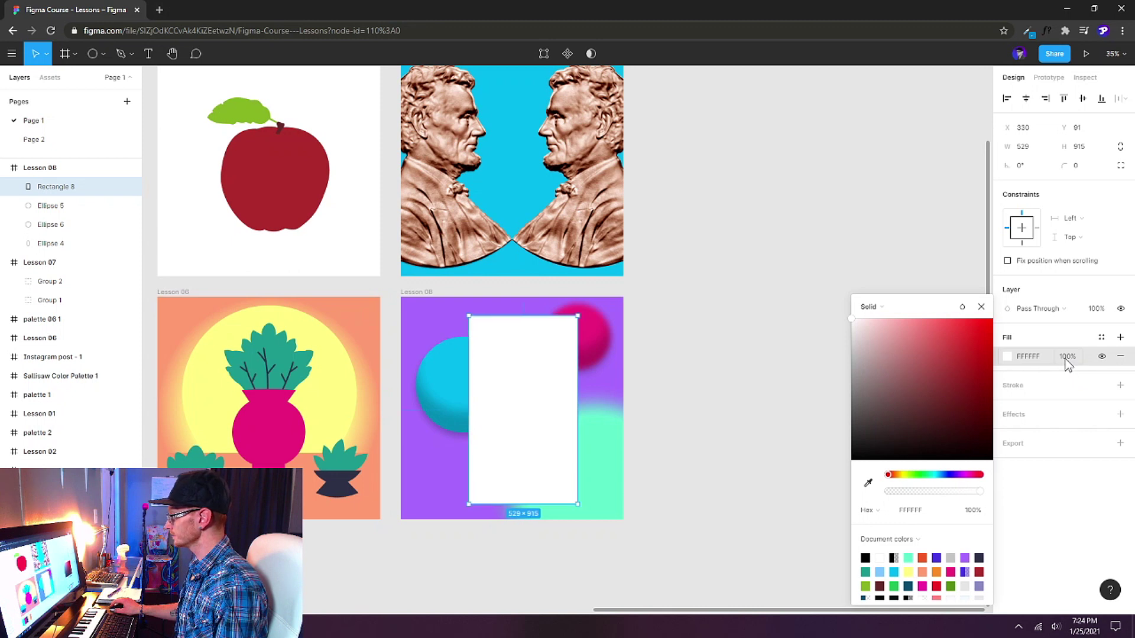
# Round the rectangle's corners to a radius of 30.
pyautogui.click(1080, 169)
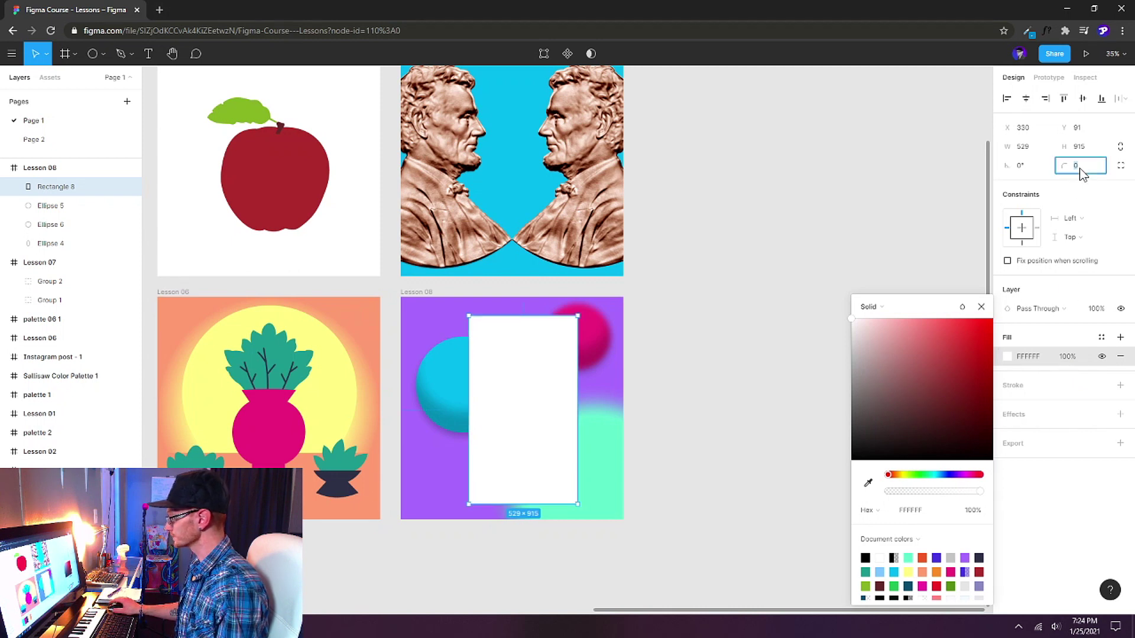
pyautogui.write('20')
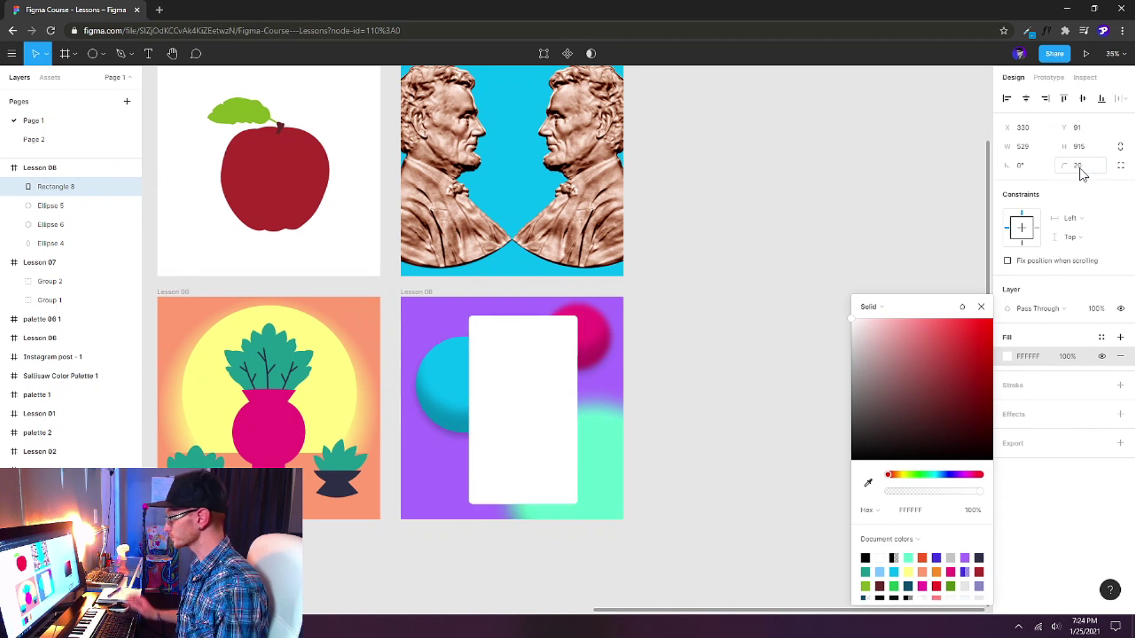
pyautogui.press('Return')
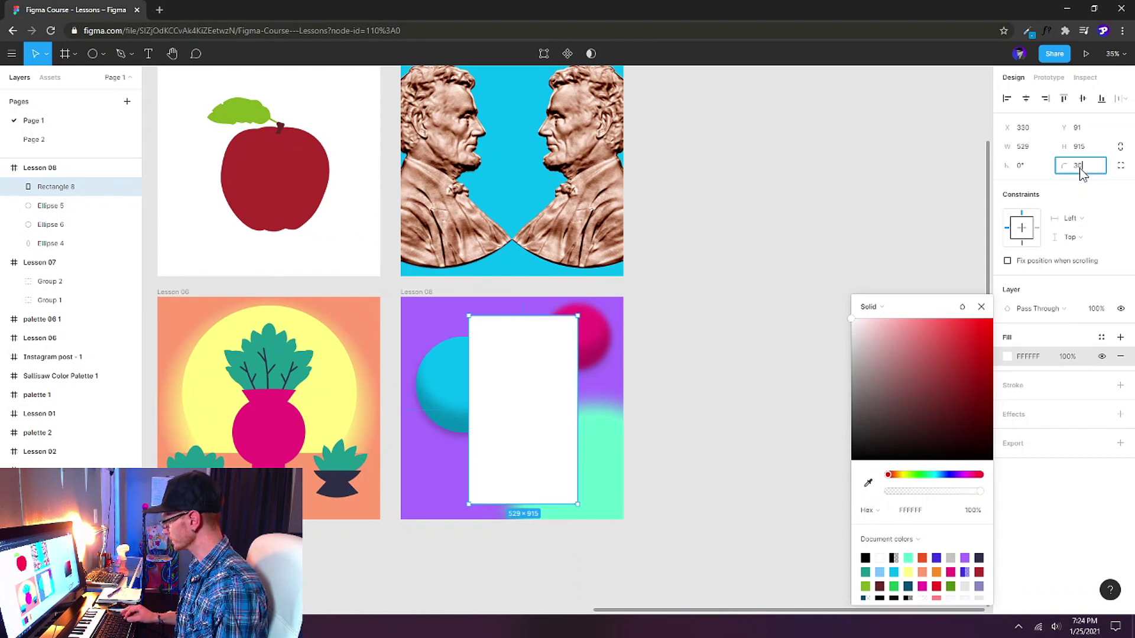
pyautogui.press('Return')
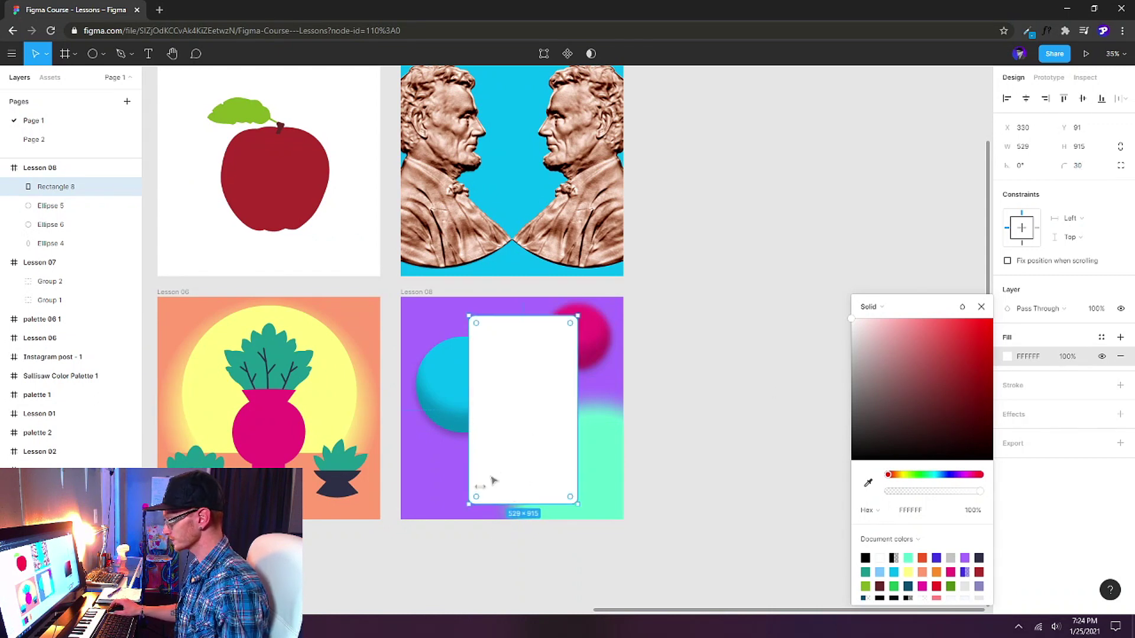
pyautogui.moveTo(1064, 166); pyautogui.dragTo(906, 307)
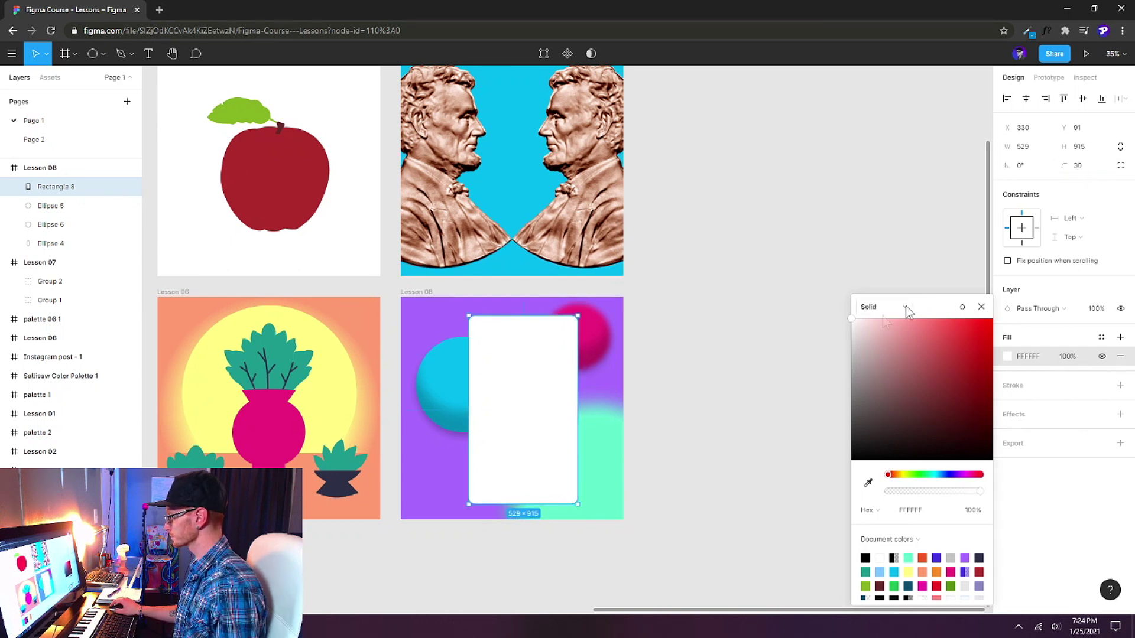
# Set the rectangle's fill opacity to 50% and nudge it up and left.
pyautogui.click(1070, 363)
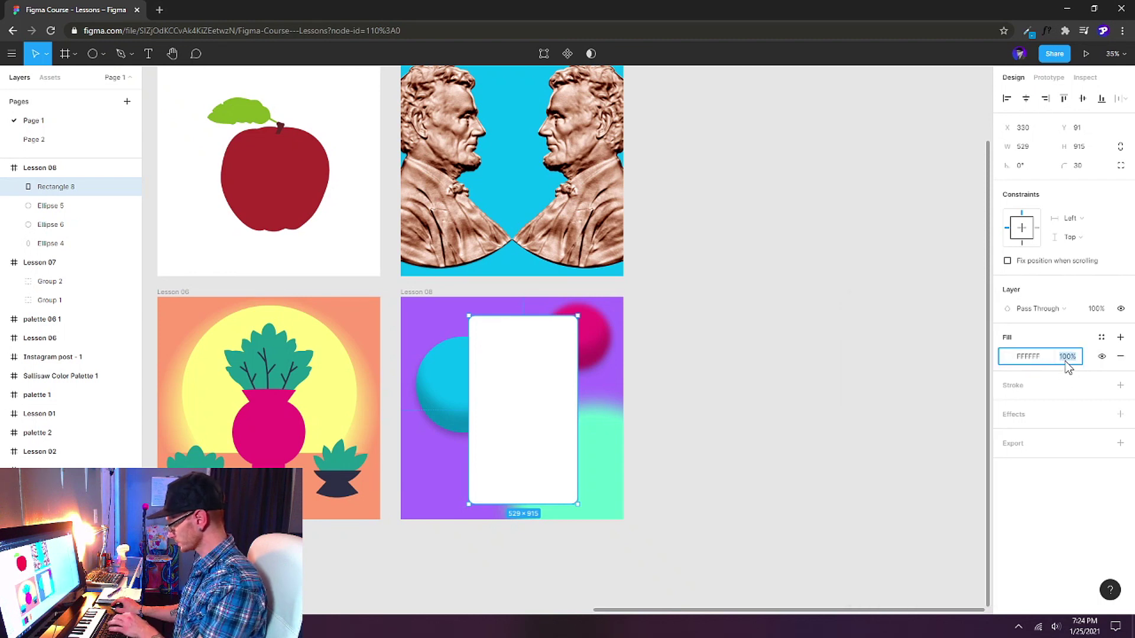
pyautogui.write('50')
pyautogui.press('Return')
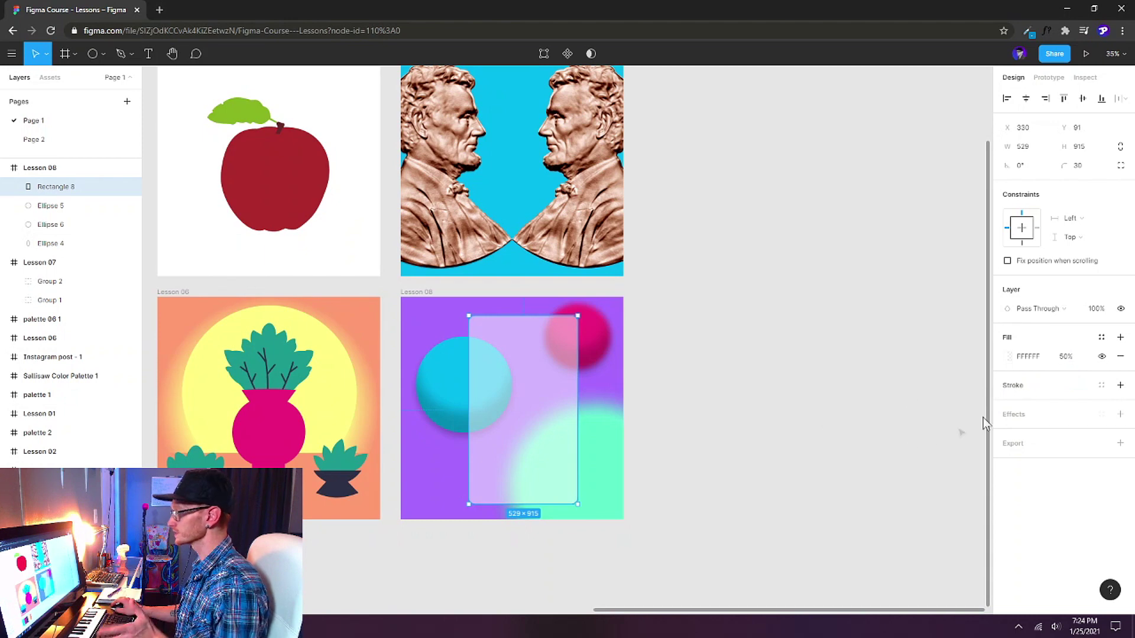
pyautogui.click(746, 484)
pyautogui.click(514, 419)
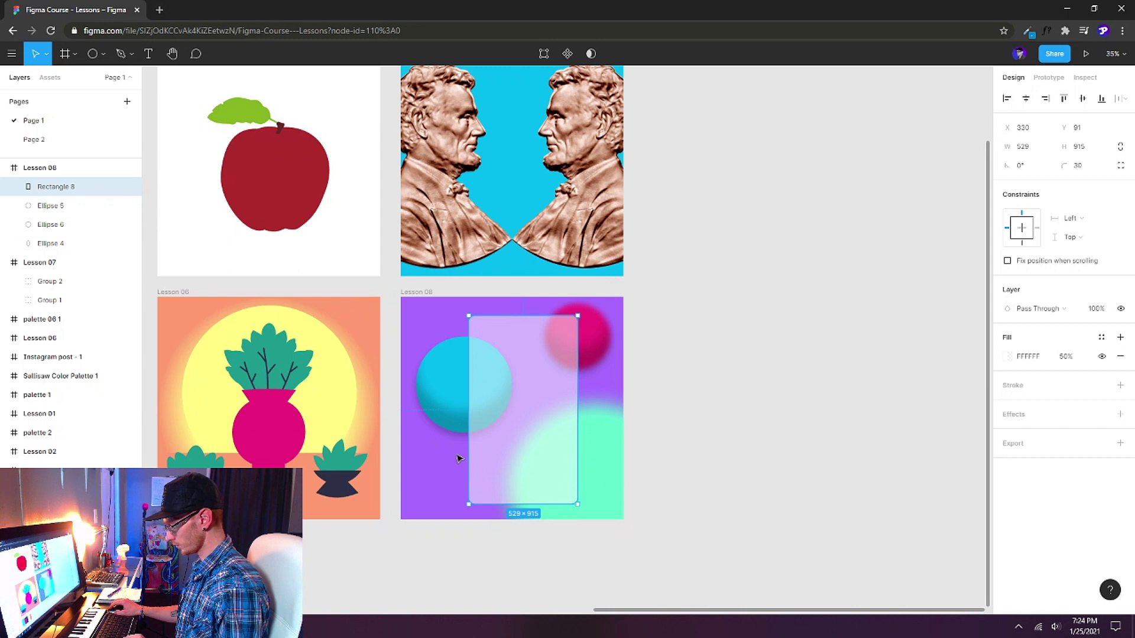
pyautogui.press('Up')
pyautogui.press('Up')
pyautogui.press('Up')
pyautogui.press('Up')
pyautogui.press('Up')
pyautogui.press('Up')
pyautogui.press('Up')
pyautogui.press('Up')
pyautogui.hotkey('shift', 'Left')
pyautogui.hotkey('shift', 'Left')
pyautogui.hotkey('shift', 'Left')
pyautogui.hotkey('shift', 'Left')
pyautogui.hotkey('shift', 'Left')
pyautogui.press('Left')
pyautogui.press('Left')
pyautogui.press('Left')
pyautogui.press('Left')
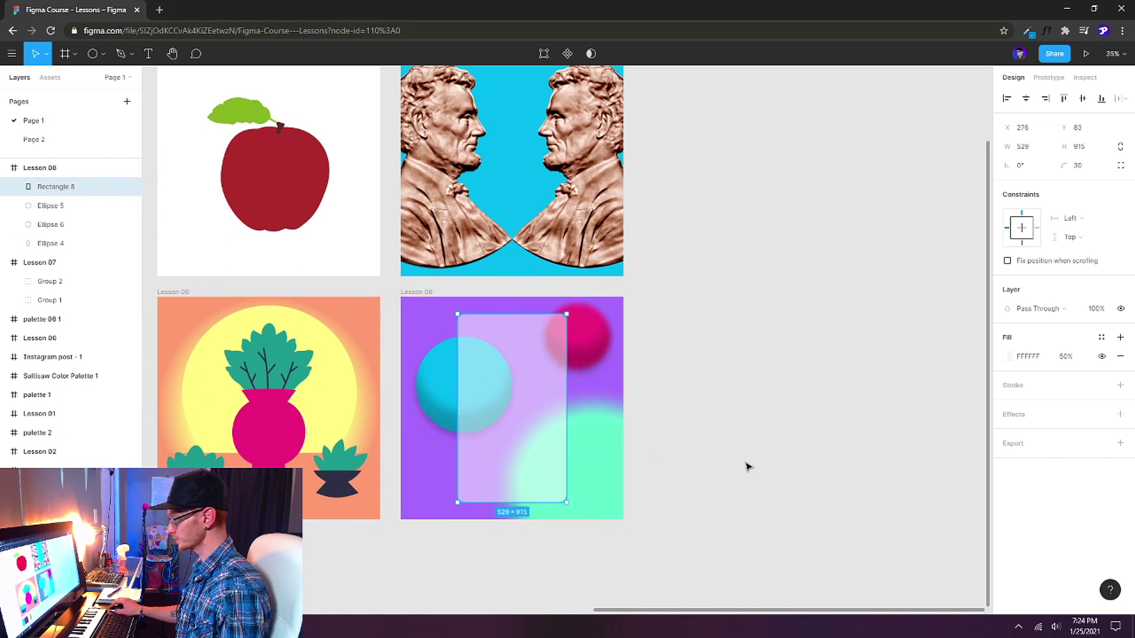
# Add a Background blur effect of 60 to the translucent rectangle.
pyautogui.click(1120, 414)
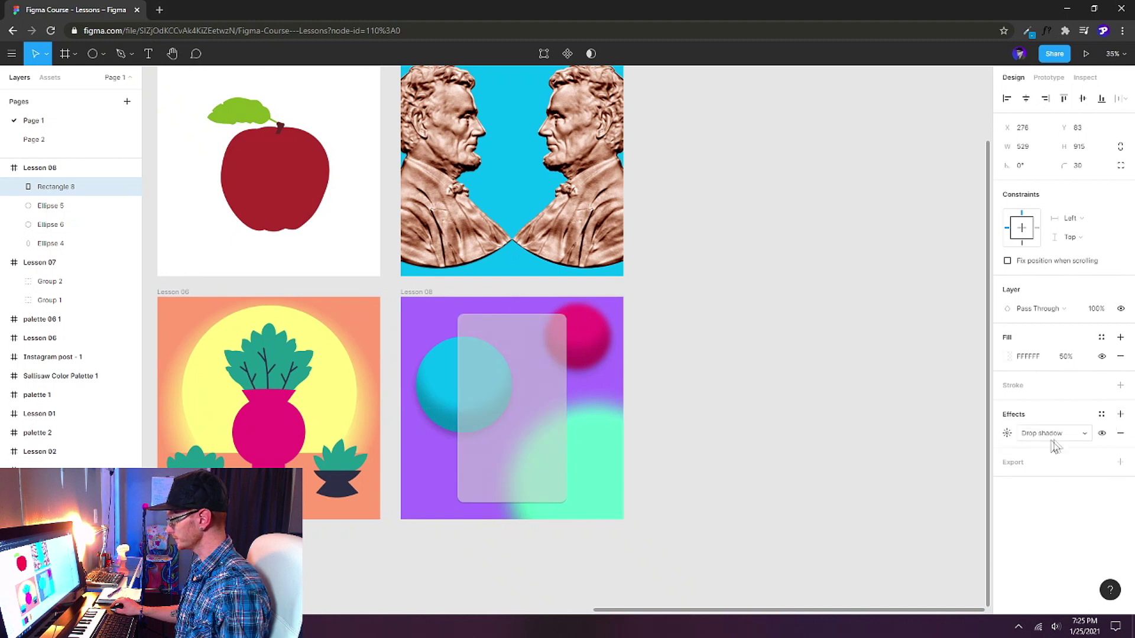
pyautogui.click(1083, 434)
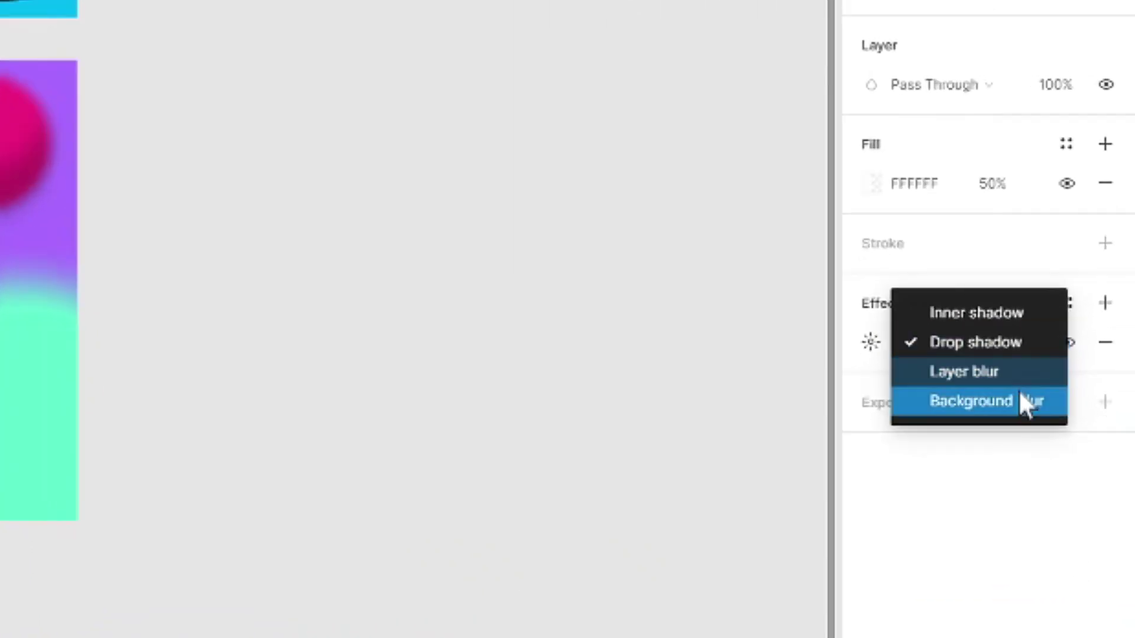
pyautogui.click(995, 409)
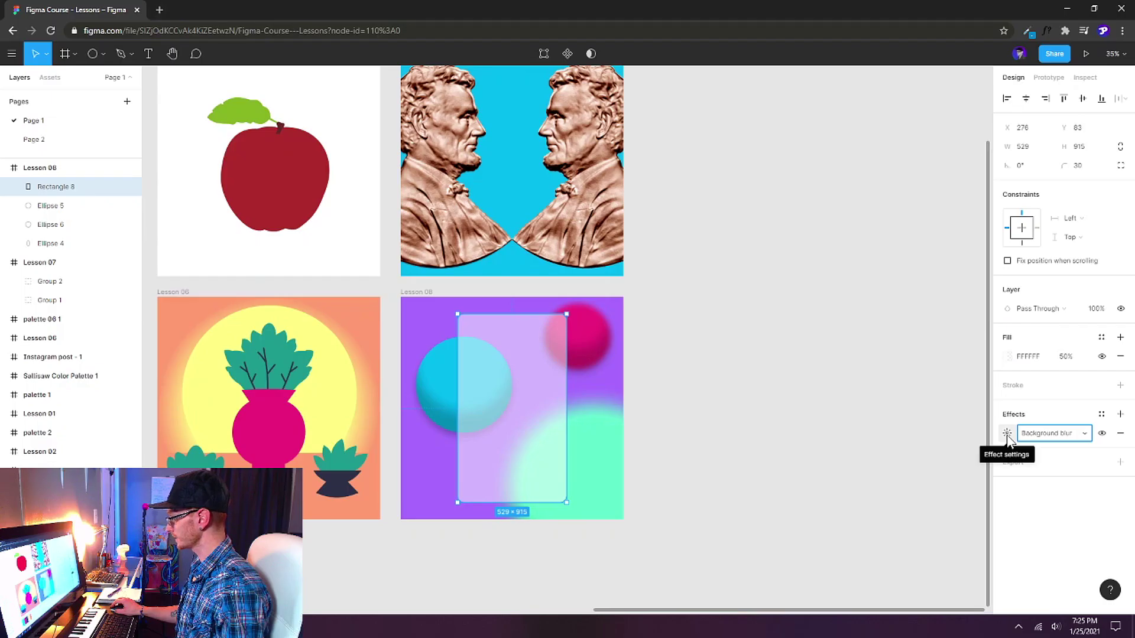
pyautogui.click(1008, 438)
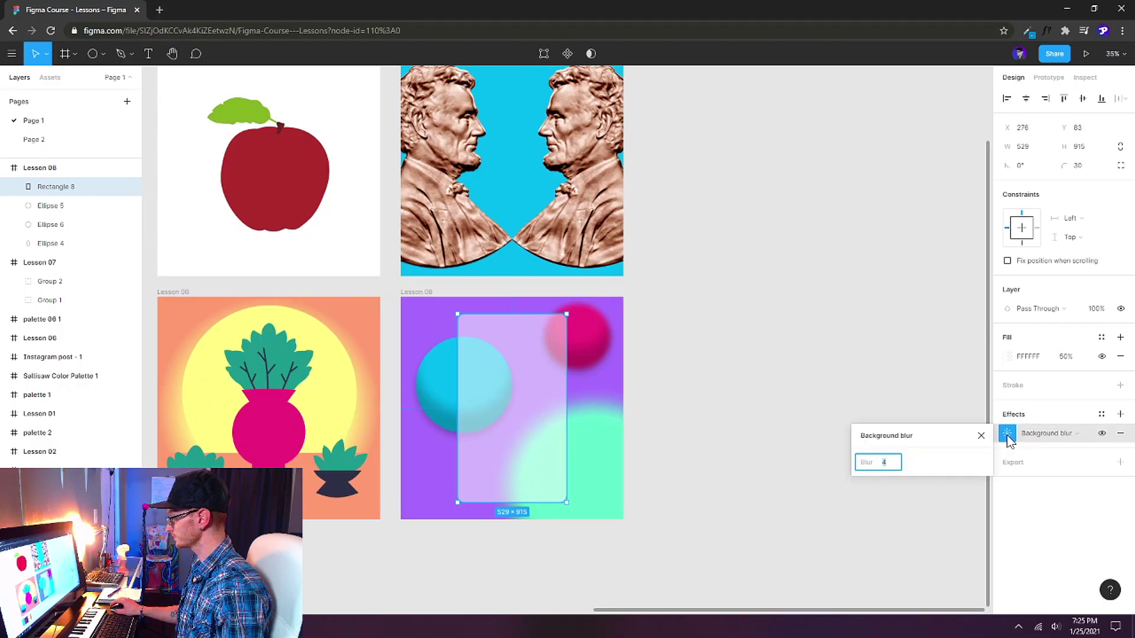
pyautogui.click(887, 467)
pyautogui.moveTo(877, 462); pyautogui.dragTo(302, 422)
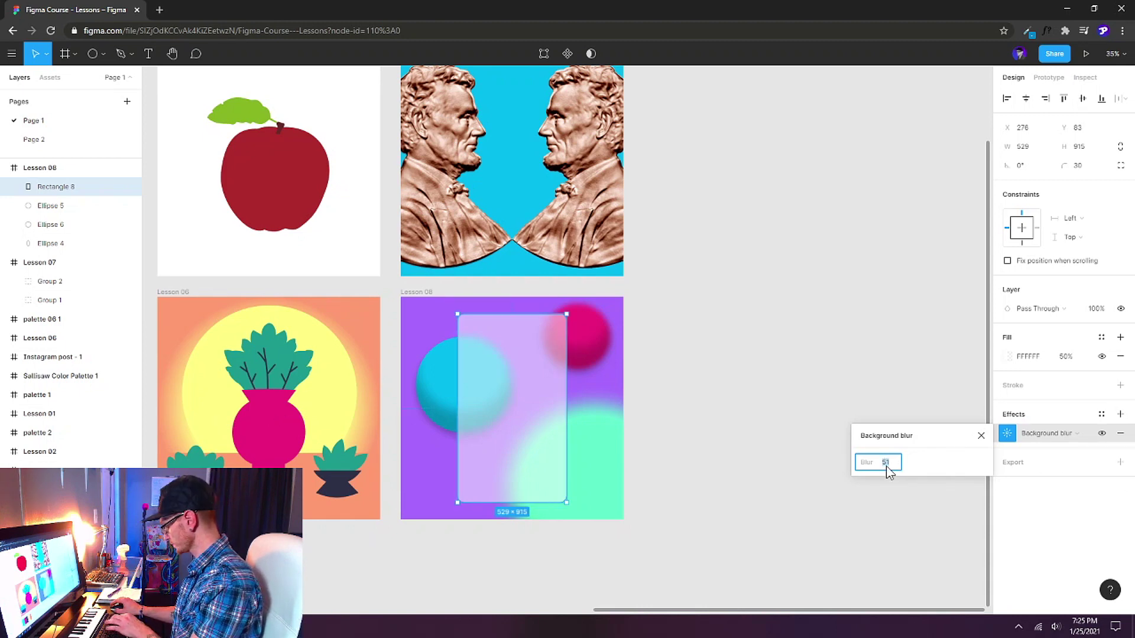
pyautogui.write('60')
pyautogui.press('Return')
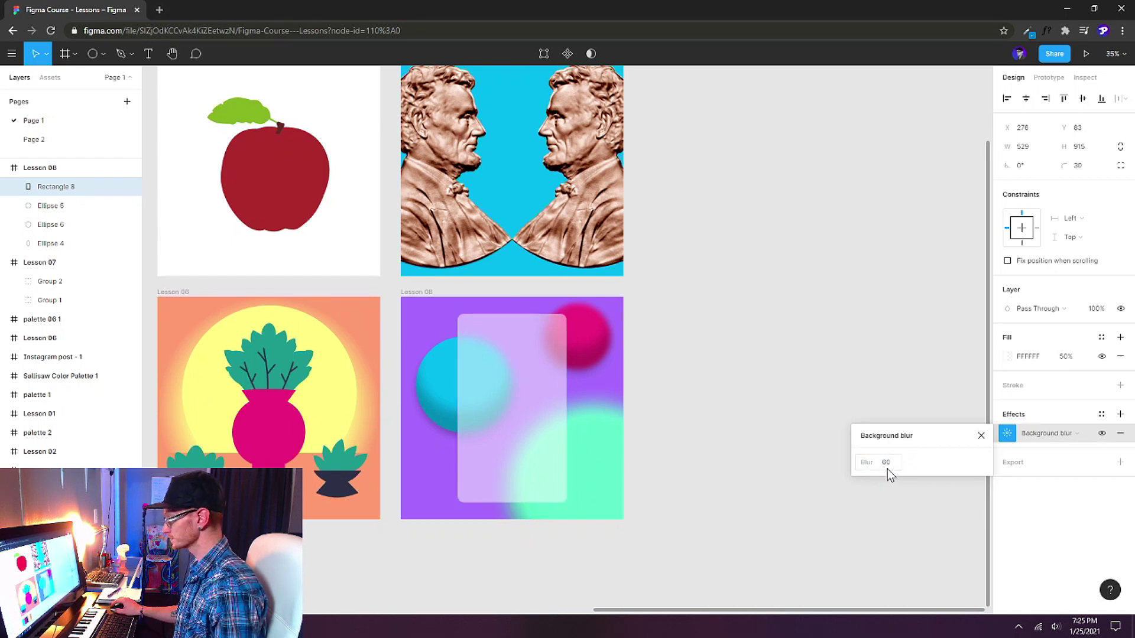
pyautogui.click(769, 414)
pyautogui.scroll(3, 530, 353)
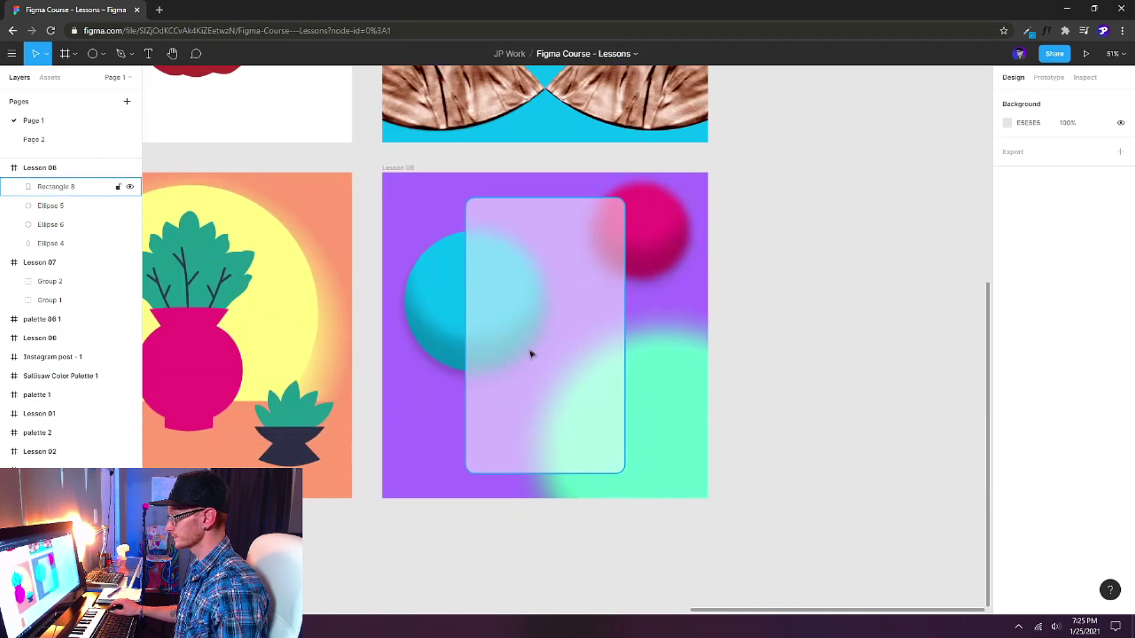
# Select Rectangle 8 and drag it up and left inside Lesson 08 to X 228, Y 60.
pyautogui.click(420, 283)
pyautogui.click(386, 374)
pyautogui.click(509, 370)
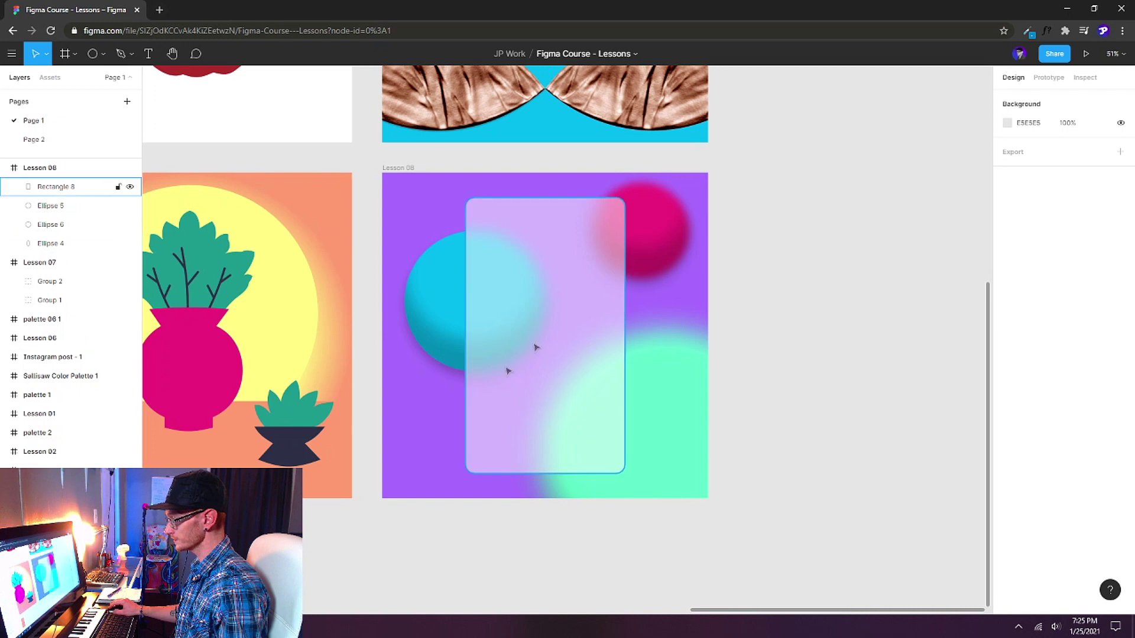
pyautogui.click(422, 316)
pyautogui.click(456, 418)
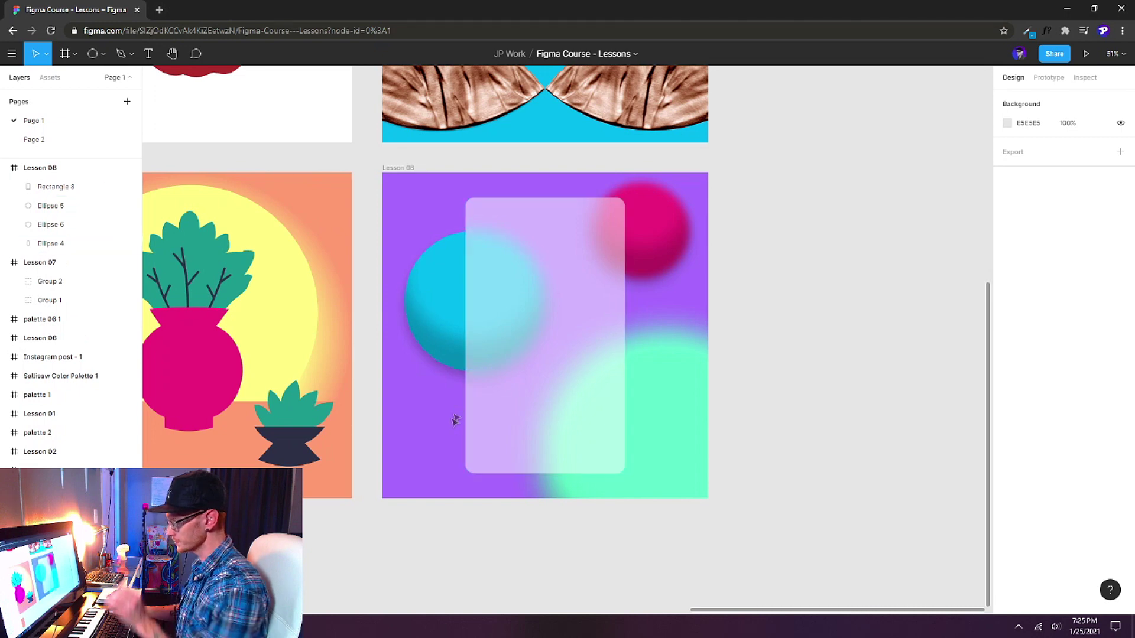
pyautogui.click(443, 317)
pyautogui.click(534, 384)
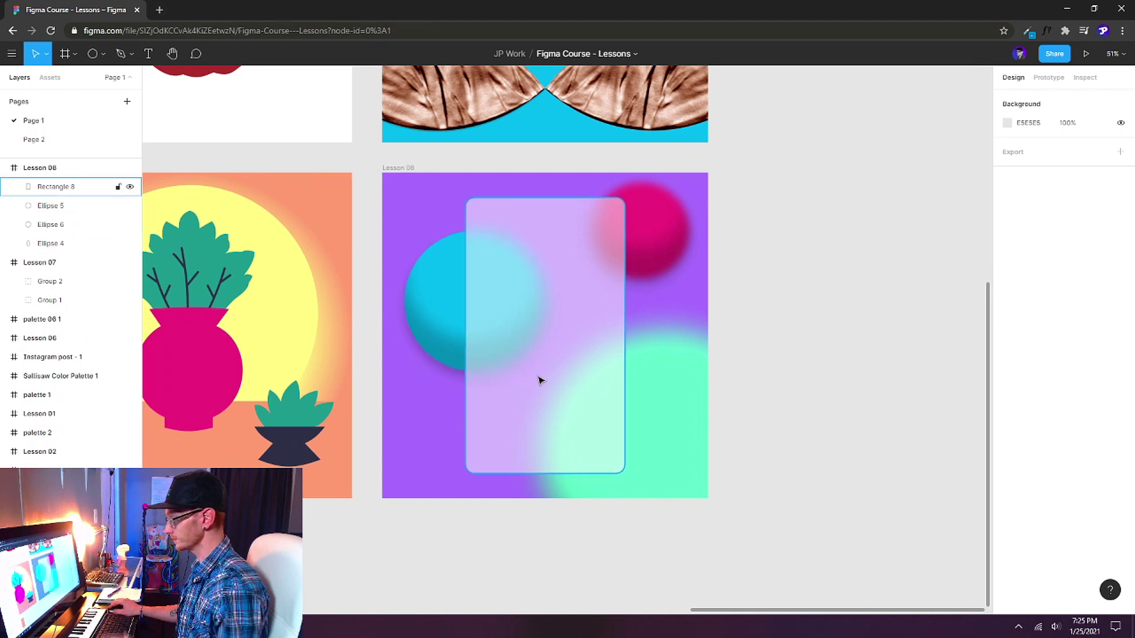
pyautogui.click(535, 417)
pyautogui.moveTo(534, 420); pyautogui.dragTo(538, 370)
pyautogui.scroll(5, 790, 512)
pyautogui.moveTo(550, 557)
pyautogui.mouseDown()
pyautogui.moveTo(550, 268)
pyautogui.moveTo(566, 246)
pyautogui.moveTo(539, 212)
pyautogui.moveTo(491, 215)
pyautogui.moveTo(641, 210)
pyautogui.moveTo(648, 177)
pyautogui.moveTo(633, 177)
pyautogui.moveTo(589, 227)
pyautogui.moveTo(542, 225)
pyautogui.moveTo(489, 195)
pyautogui.moveTo(556, 304)
pyautogui.moveTo(539, 563)
pyautogui.mouseUp()
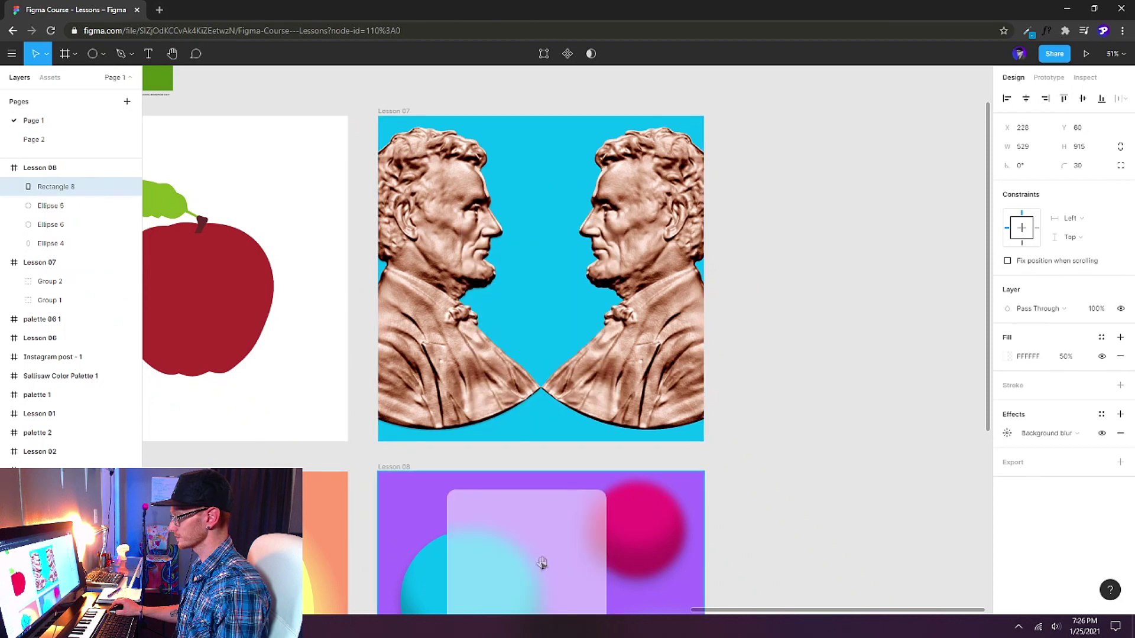
pyautogui.scroll(-5, 535, 565)
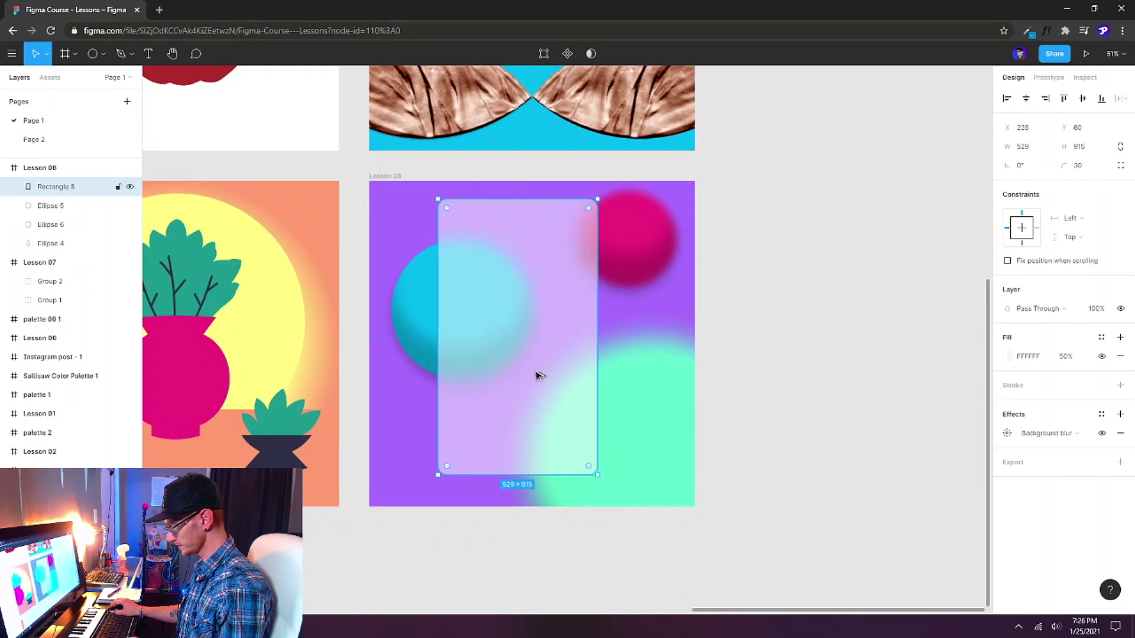
# Move the rectangle to X 276, Y 83 and add a white stroke.
pyautogui.moveTo(538, 375); pyautogui.dragTo(562, 410)
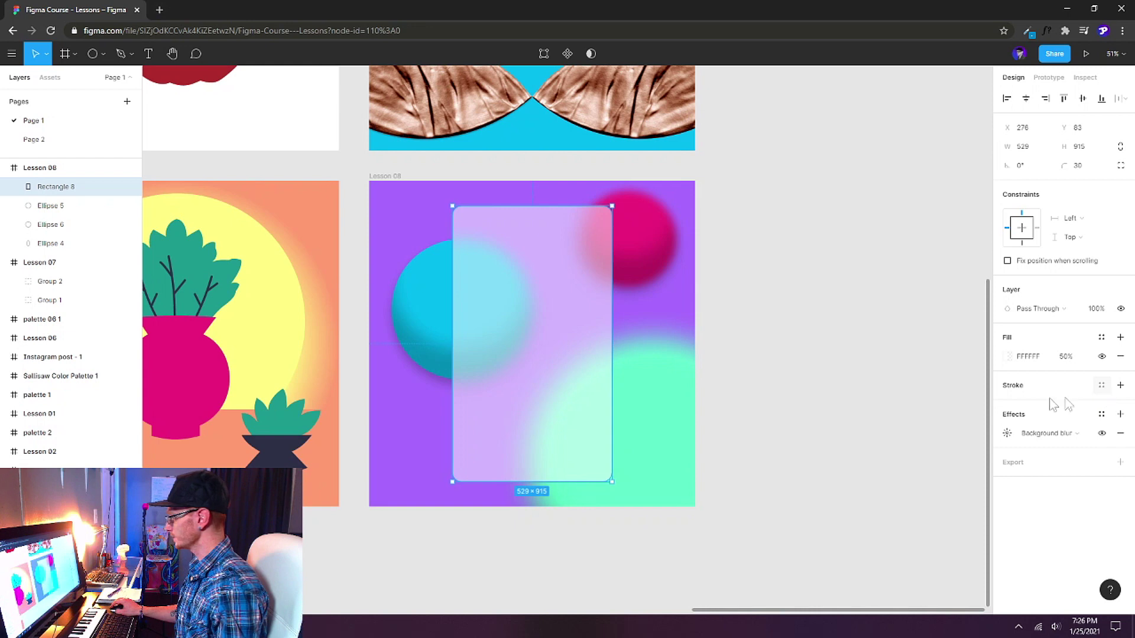
pyautogui.click(1121, 386)
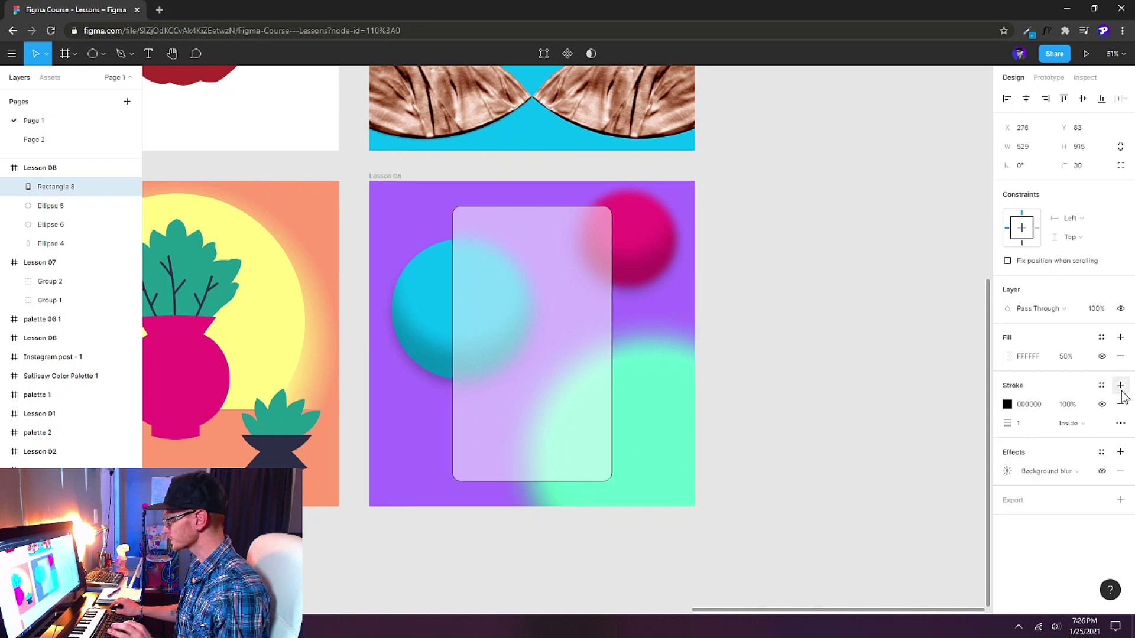
pyautogui.click(1007, 405)
pyautogui.click(880, 557)
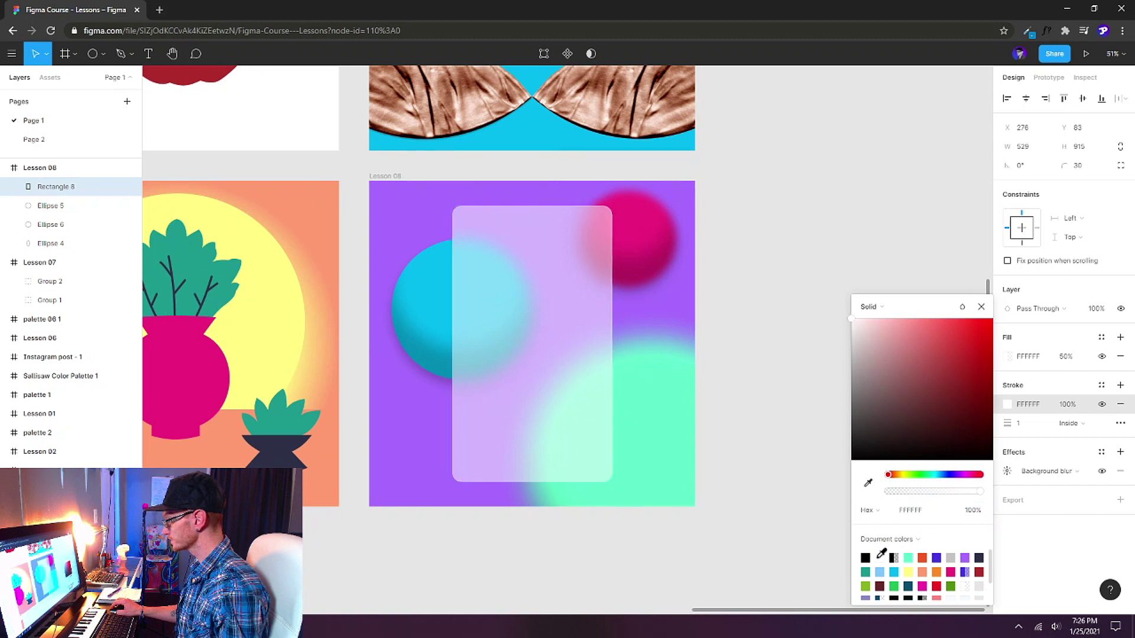
# Set the stroke weight to 4 and its opacity to 50%.
pyautogui.click(1040, 427)
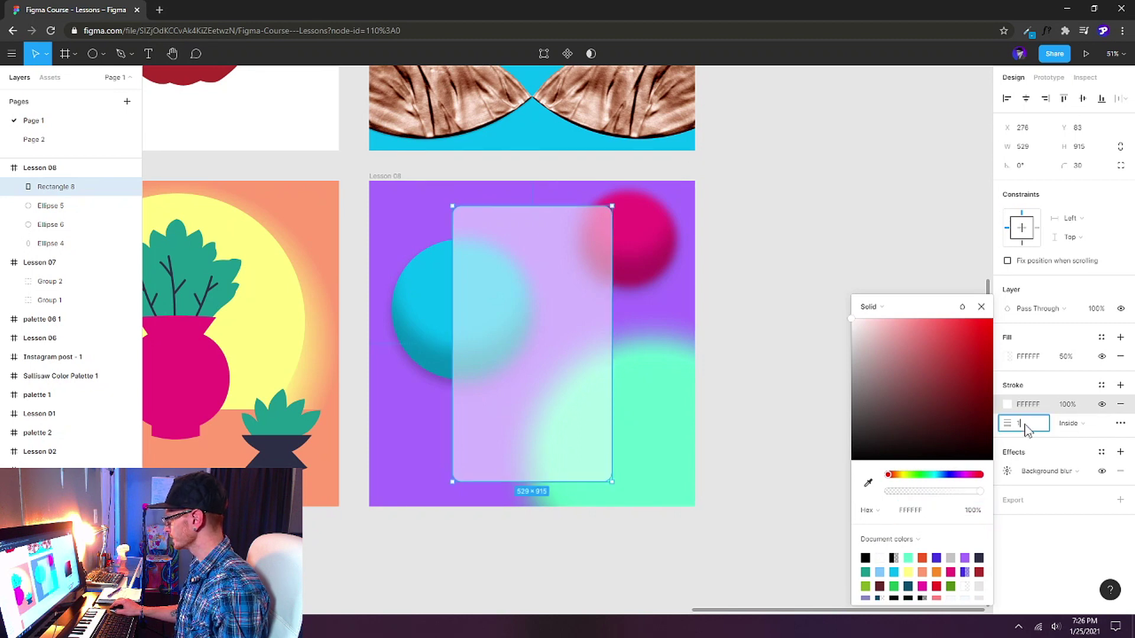
pyautogui.press('Up')
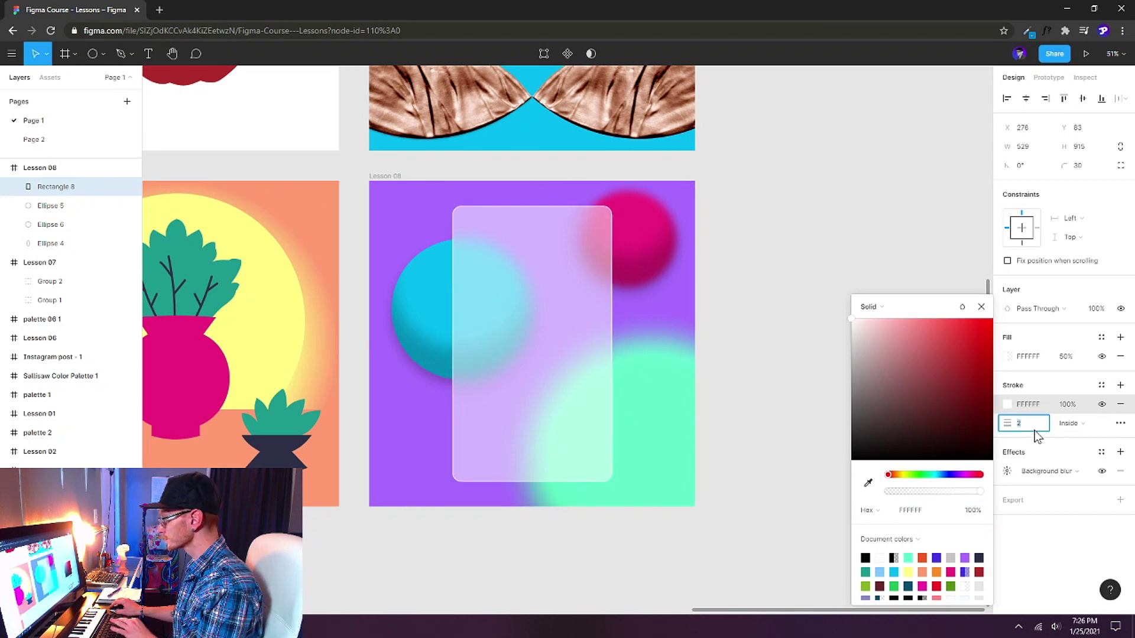
pyautogui.press('Up')
pyautogui.press('Up')
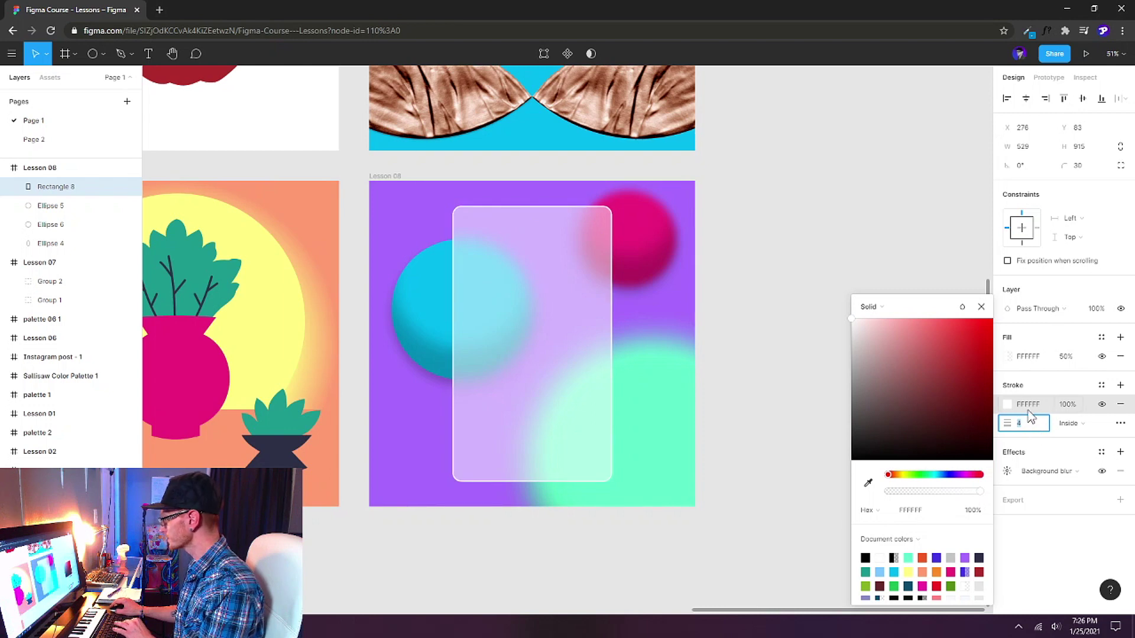
pyautogui.click(1067, 407)
pyautogui.write('50')
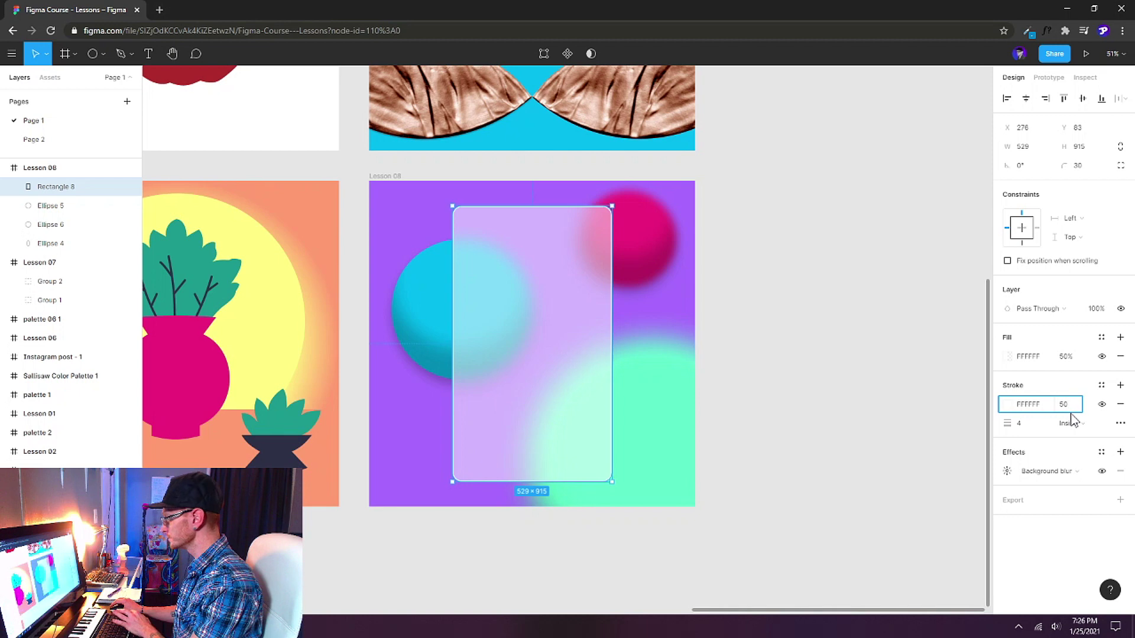
pyautogui.press('Return')
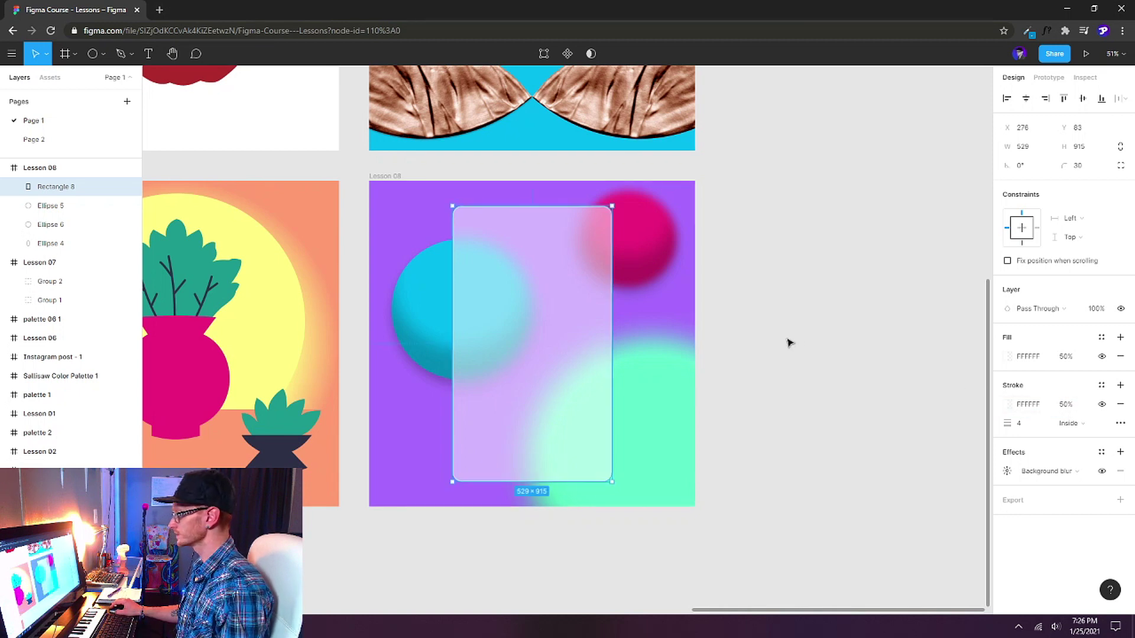
pyautogui.click(789, 343)
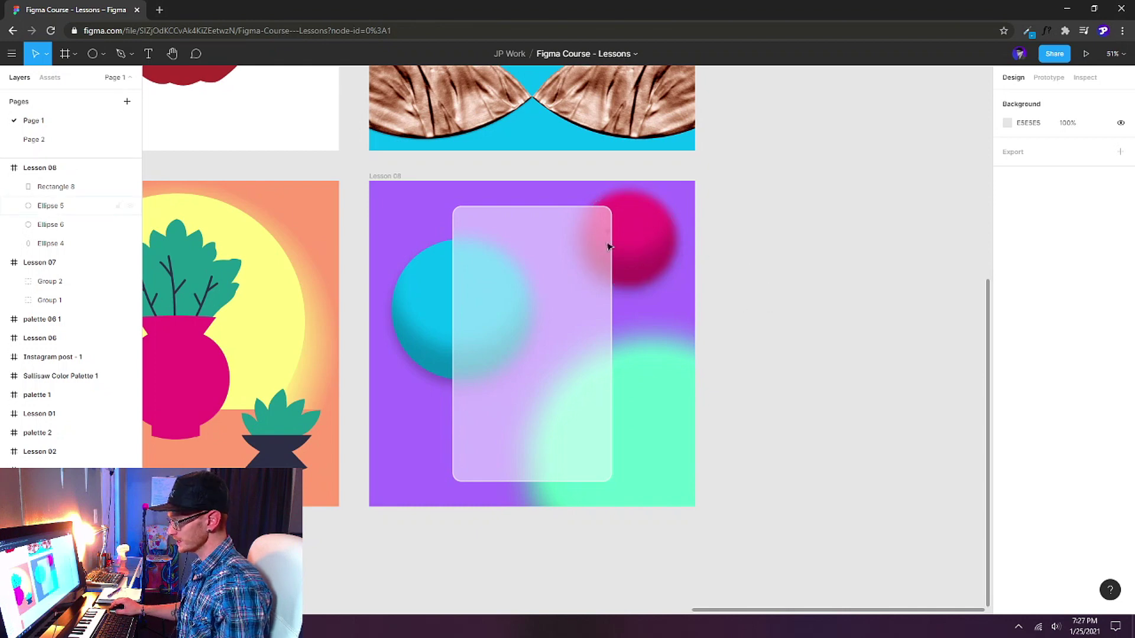
# Set Ellipse 5, the top-right pink sphere, to 60% layer opacity.
pyautogui.click(663, 263)
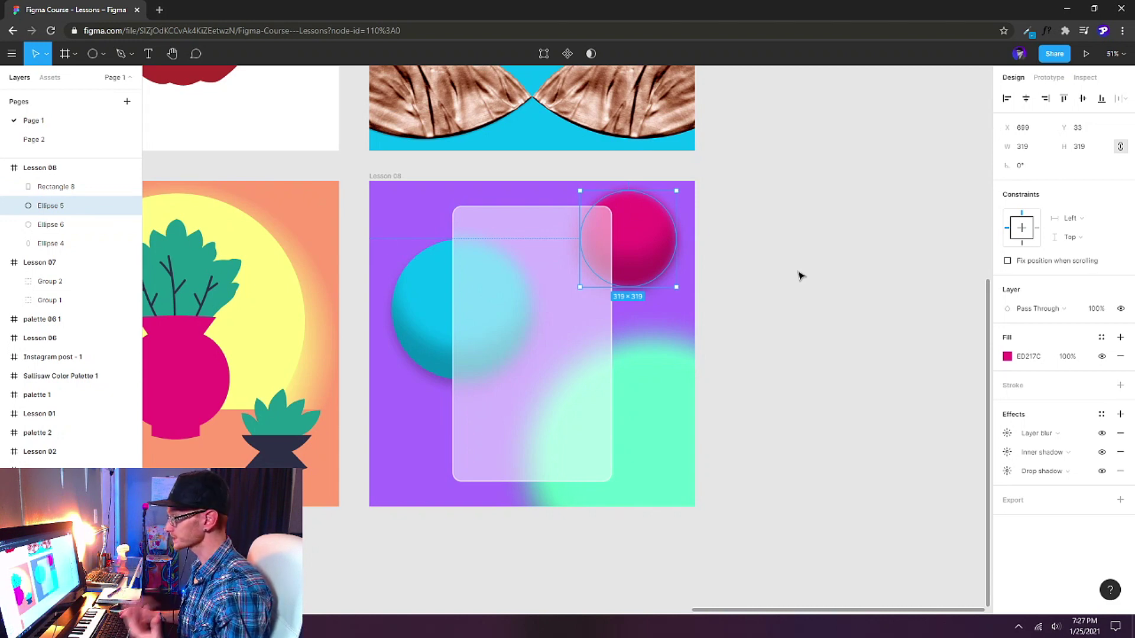
pyautogui.press('6')
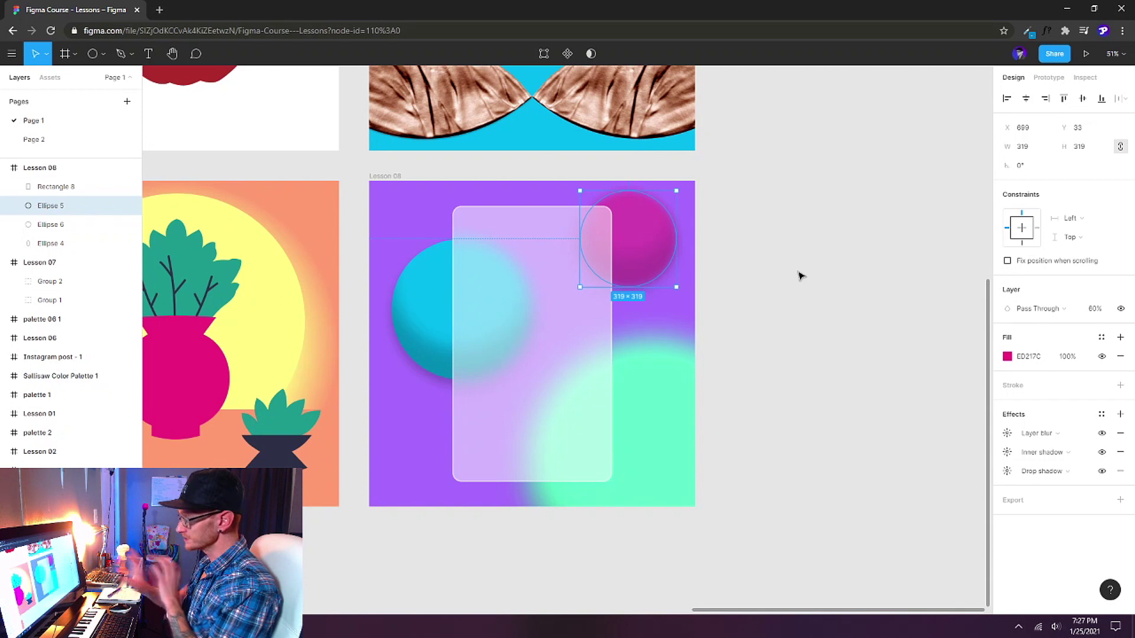
pyautogui.click(799, 275)
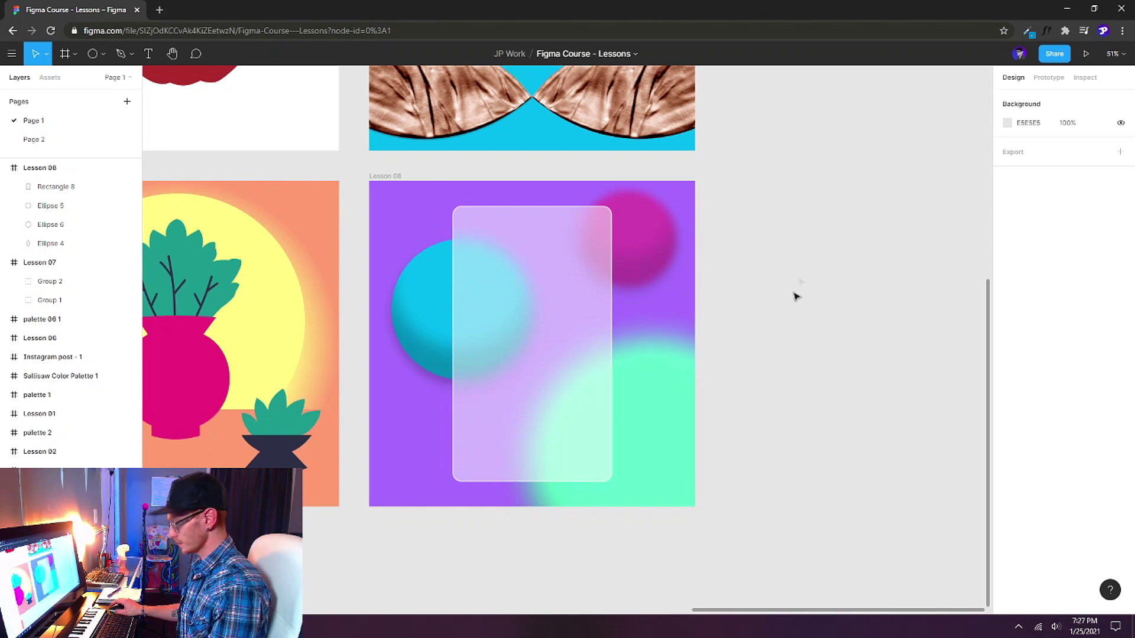
# Draw a wide flat ellipse filled with the sampled purple A86BFF in Multiply blend mode.
pyautogui.press('o')
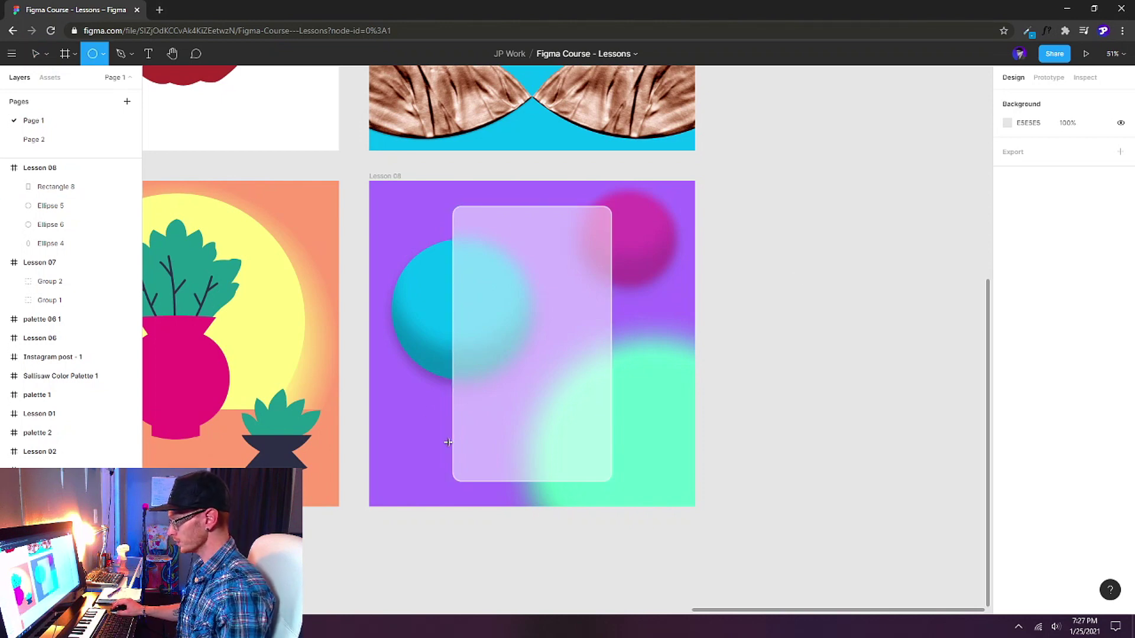
pyautogui.moveTo(413, 332); pyautogui.dragTo(575, 355)
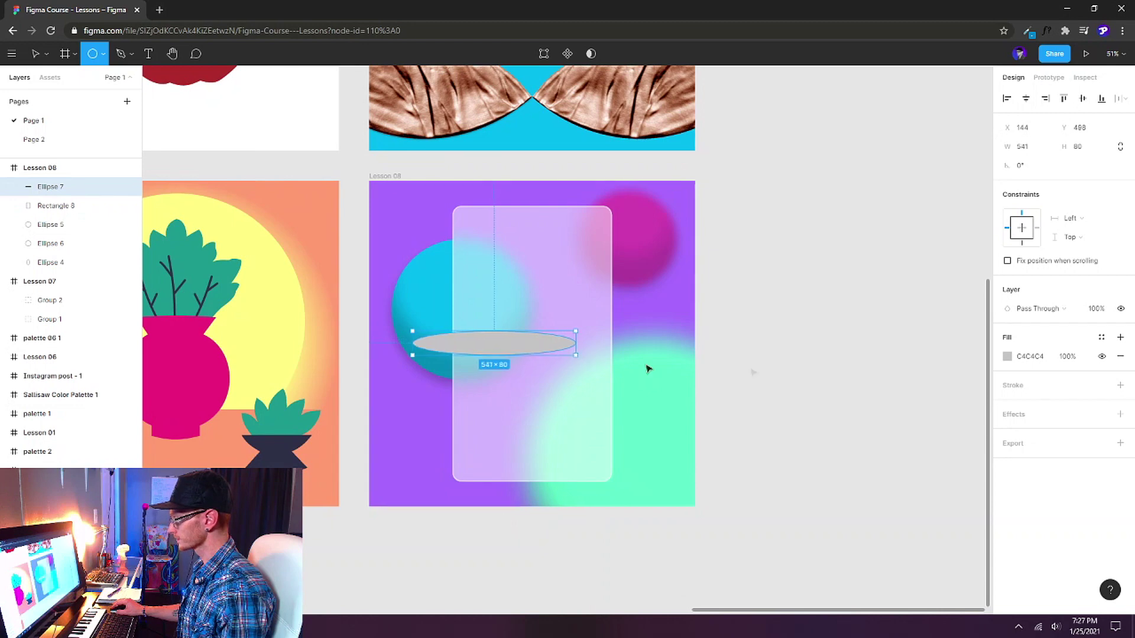
pyautogui.click(1007, 356)
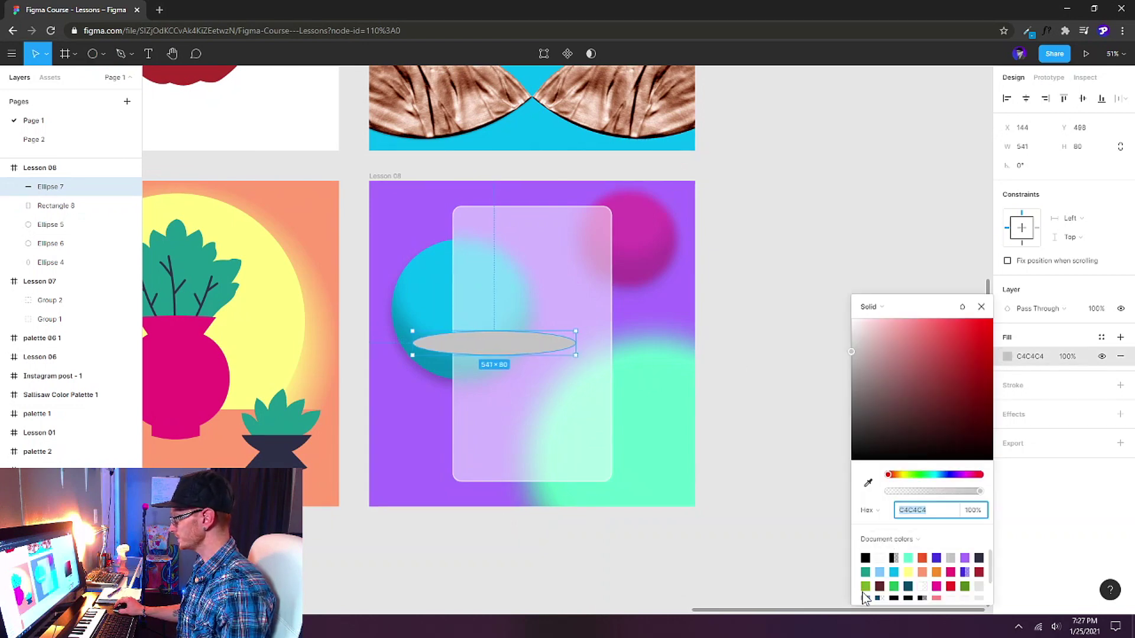
pyautogui.click(869, 485)
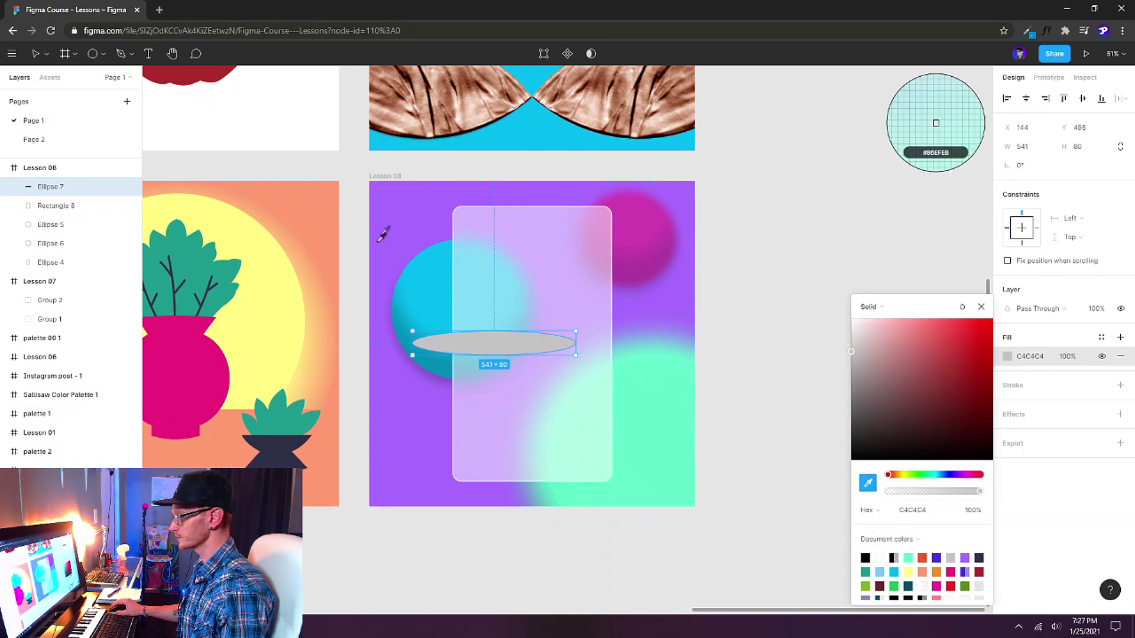
pyautogui.click(399, 210)
pyautogui.press('Escape')
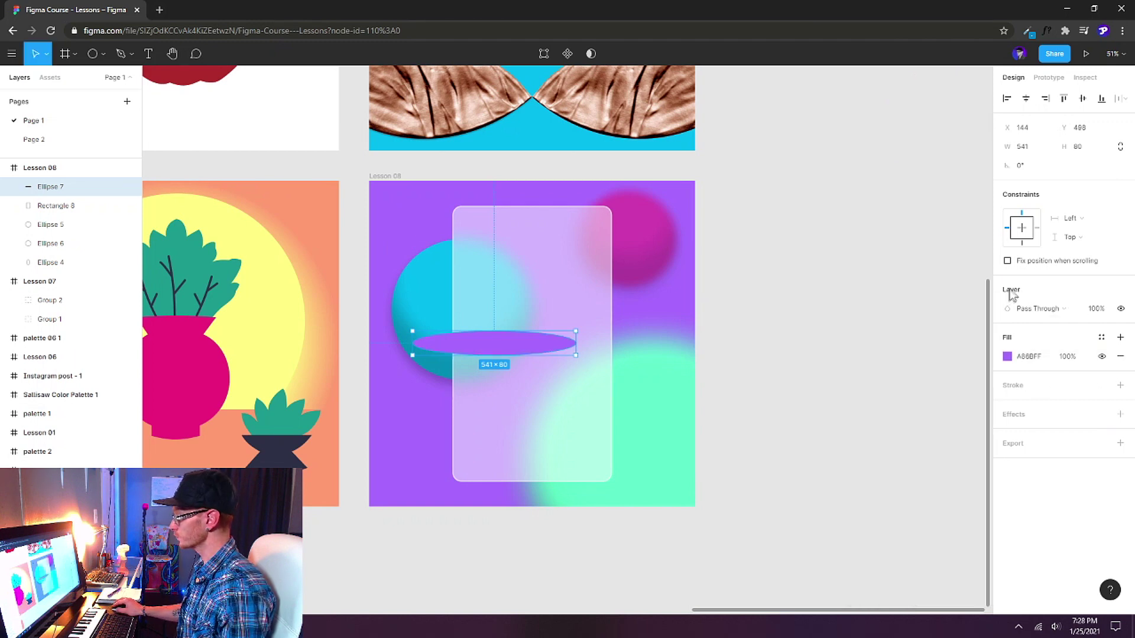
pyautogui.click(1050, 312)
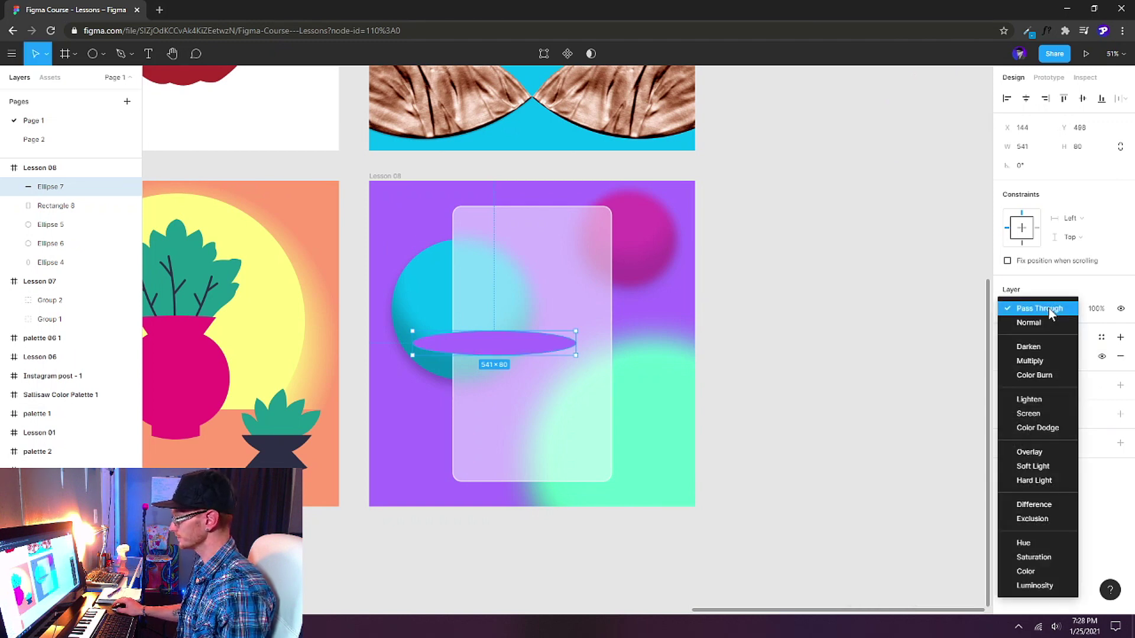
pyautogui.click(1037, 362)
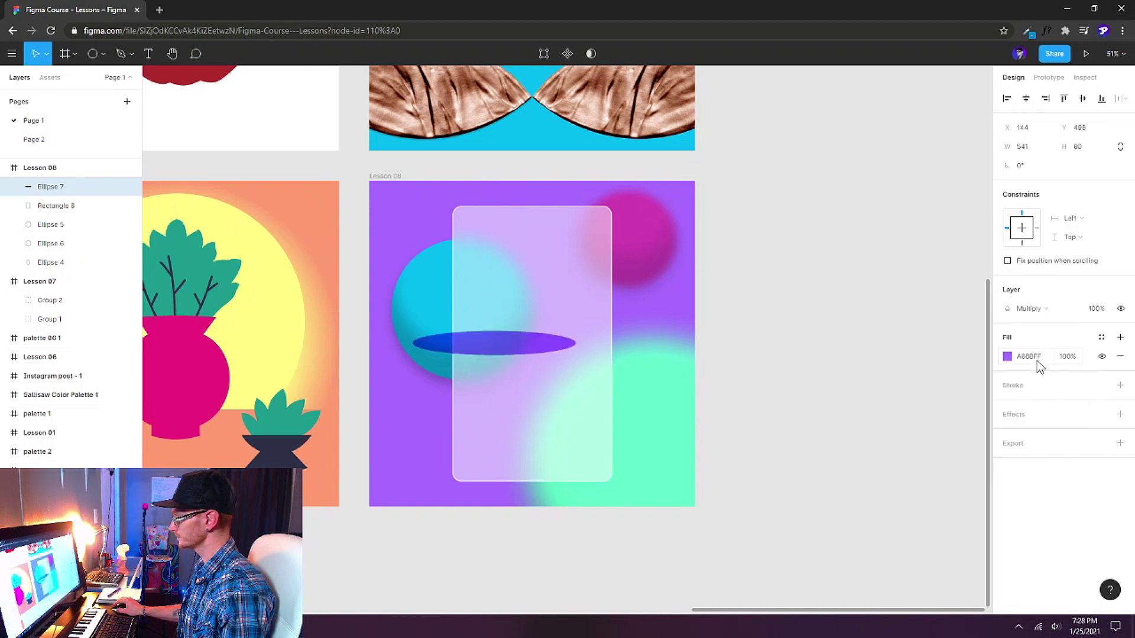
pyautogui.click(1025, 306)
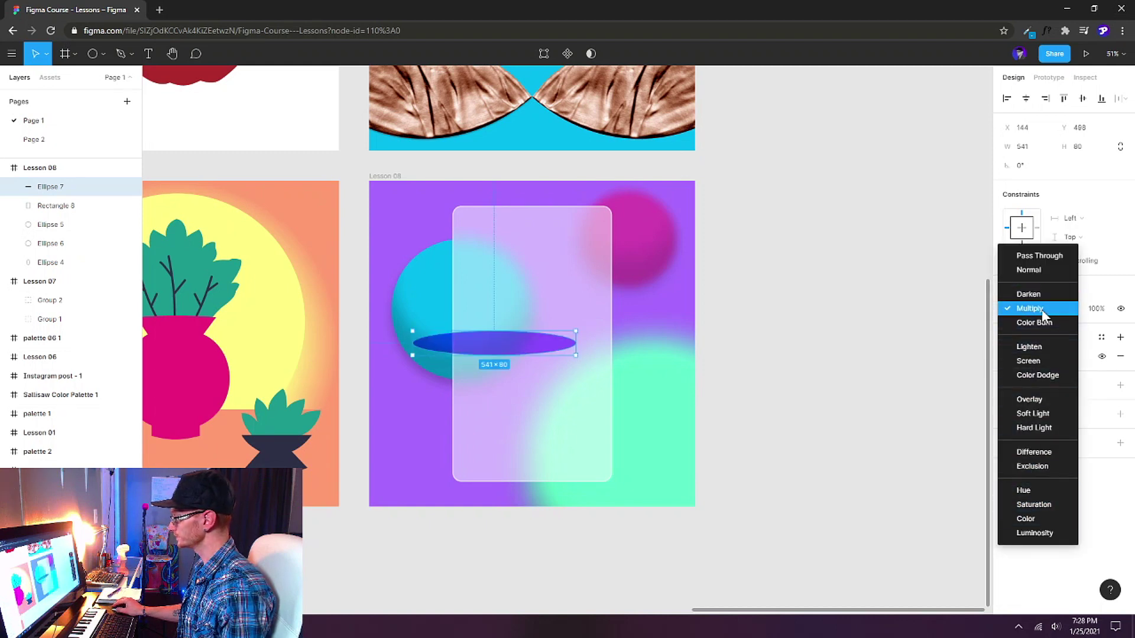
pyautogui.click(1042, 309)
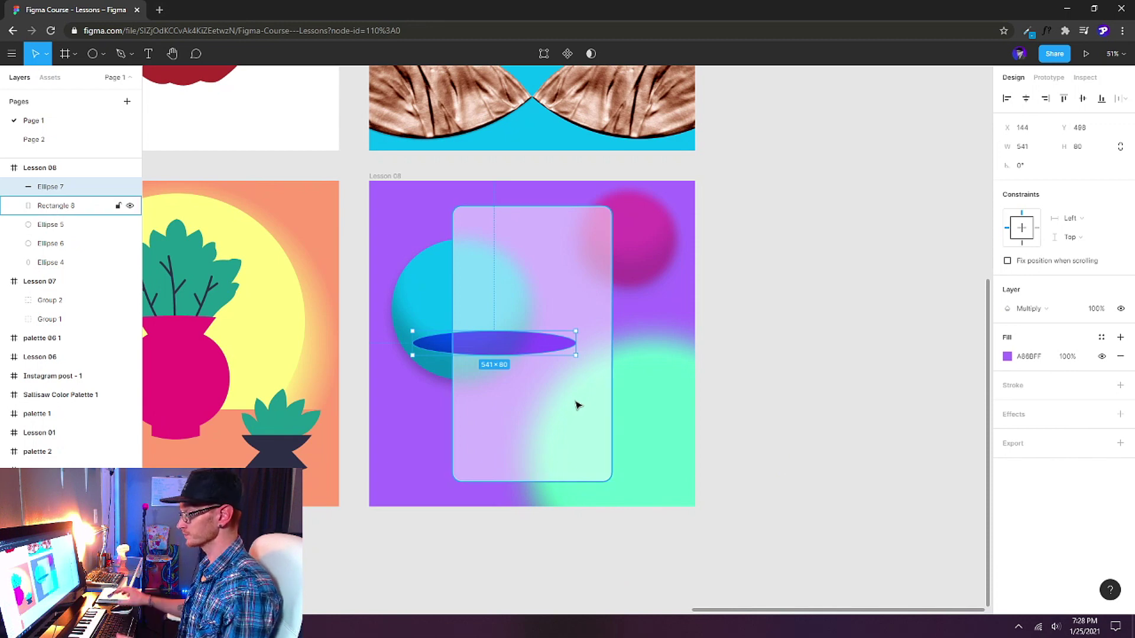
# Move the ellipse under the card's bottom edge and resize it to 529 × 50.
pyautogui.moveTo(507, 344); pyautogui.dragTo(534, 489)
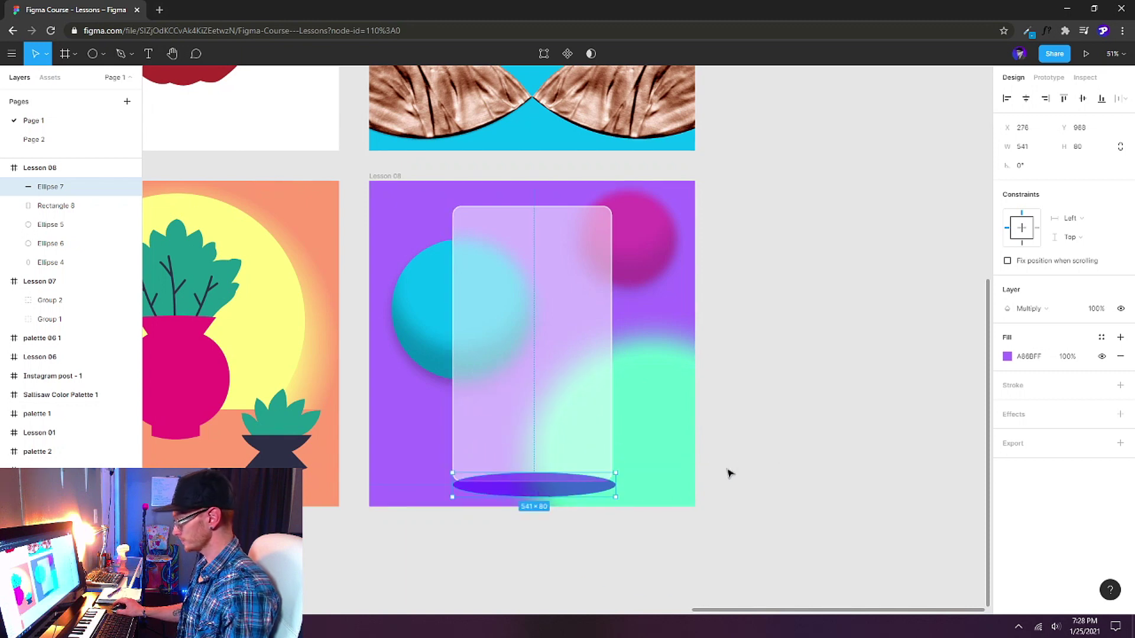
pyautogui.moveTo(540, 473); pyautogui.dragTo(540, 481)
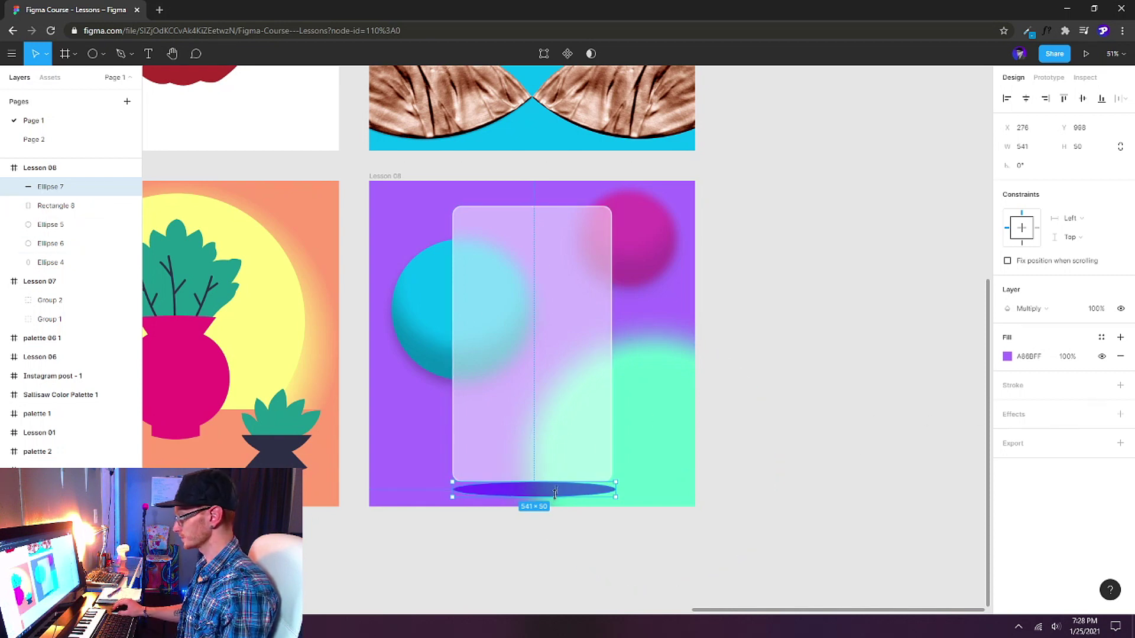
pyautogui.moveTo(559, 496); pyautogui.dragTo(612, 494)
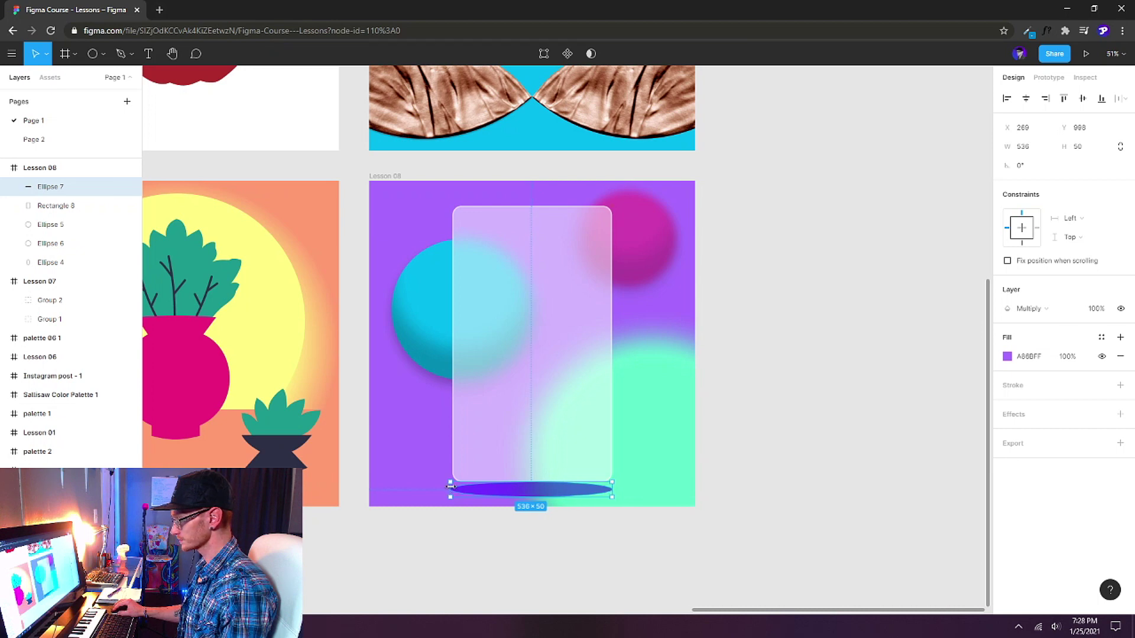
pyautogui.moveTo(450, 487); pyautogui.dragTo(452, 487)
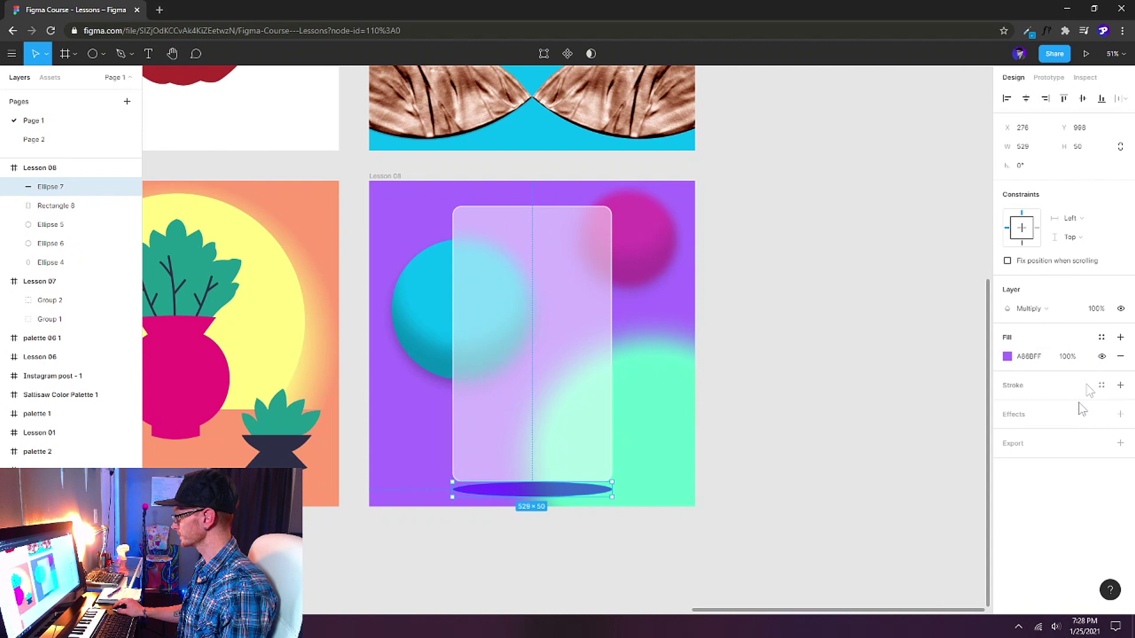
# Give the purple ellipse a Layer blur of 40.
pyautogui.click(1121, 415)
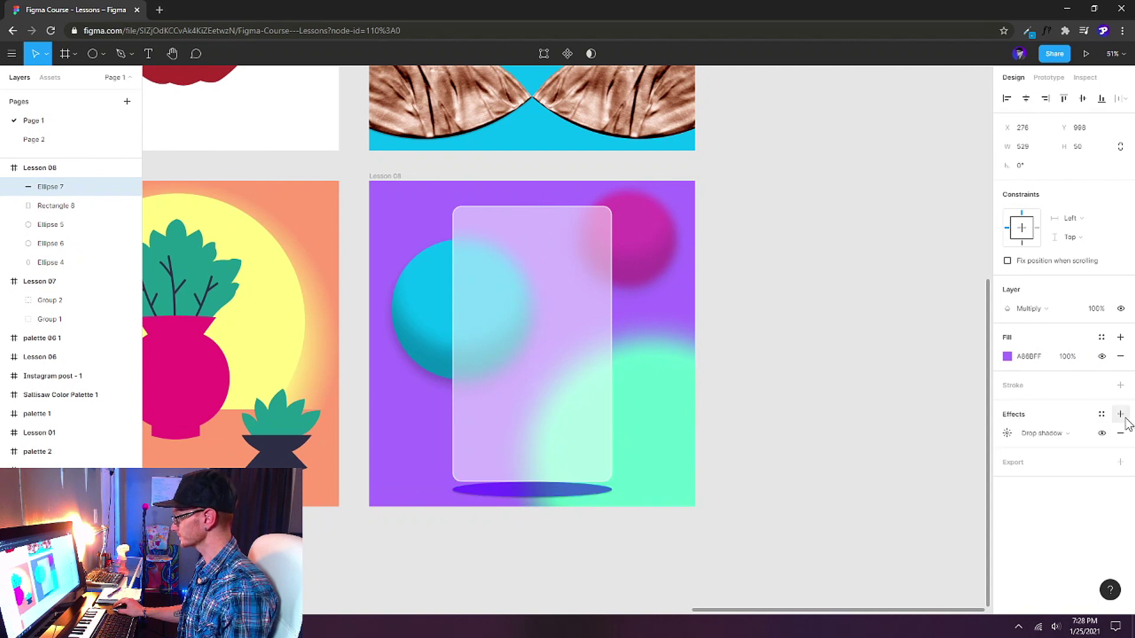
pyautogui.click(1060, 434)
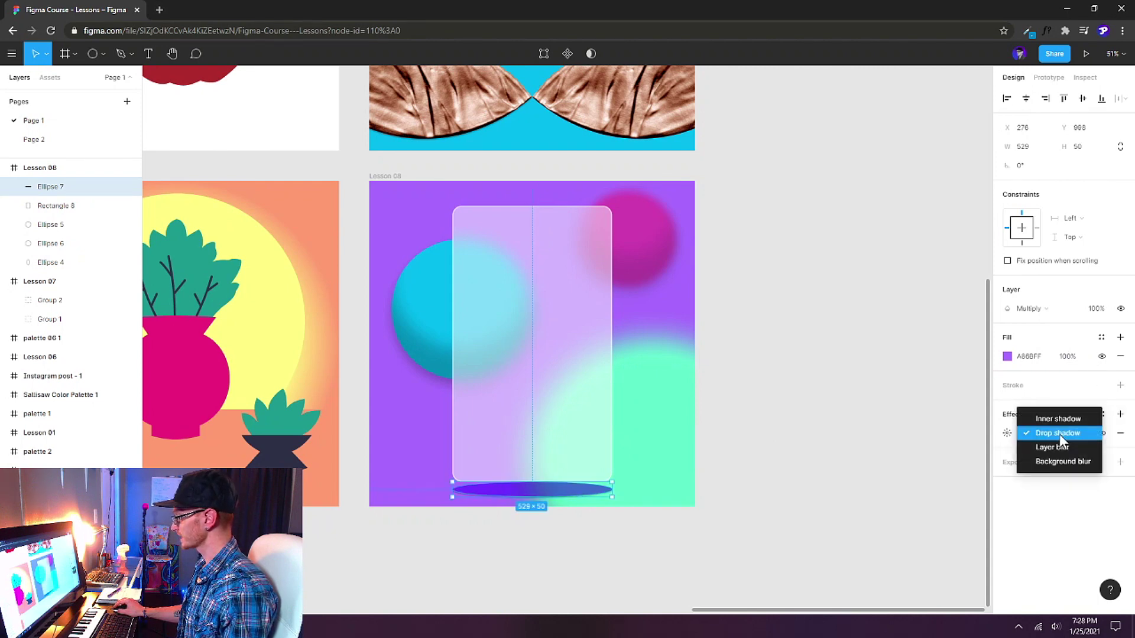
pyautogui.click(1059, 447)
pyautogui.click(1007, 434)
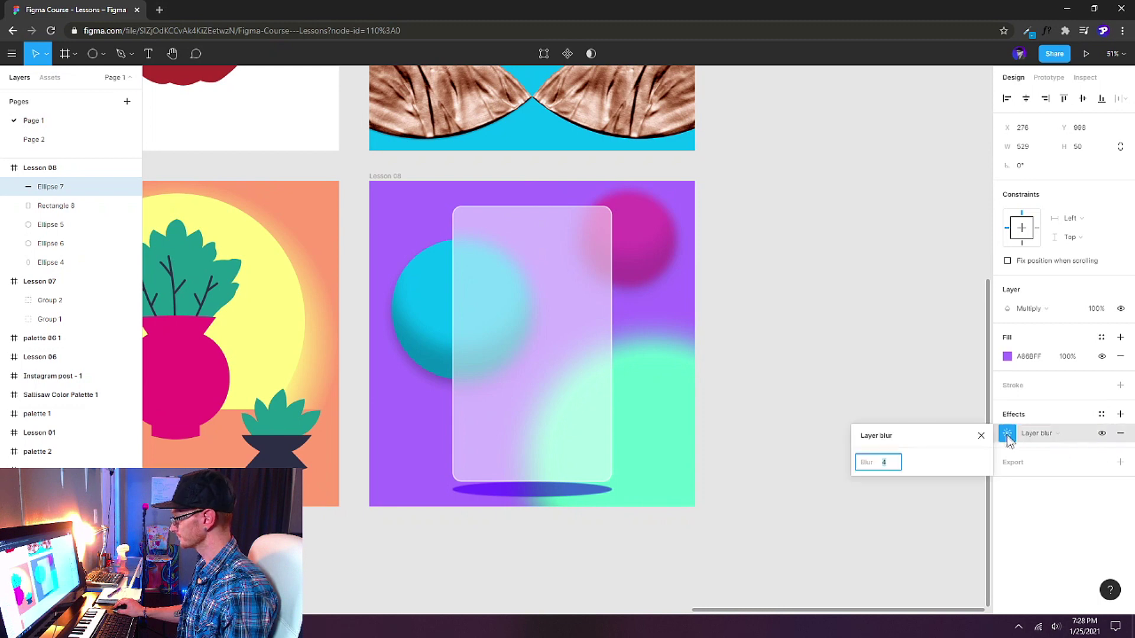
pyautogui.moveTo(862, 463); pyautogui.dragTo(75, 450)
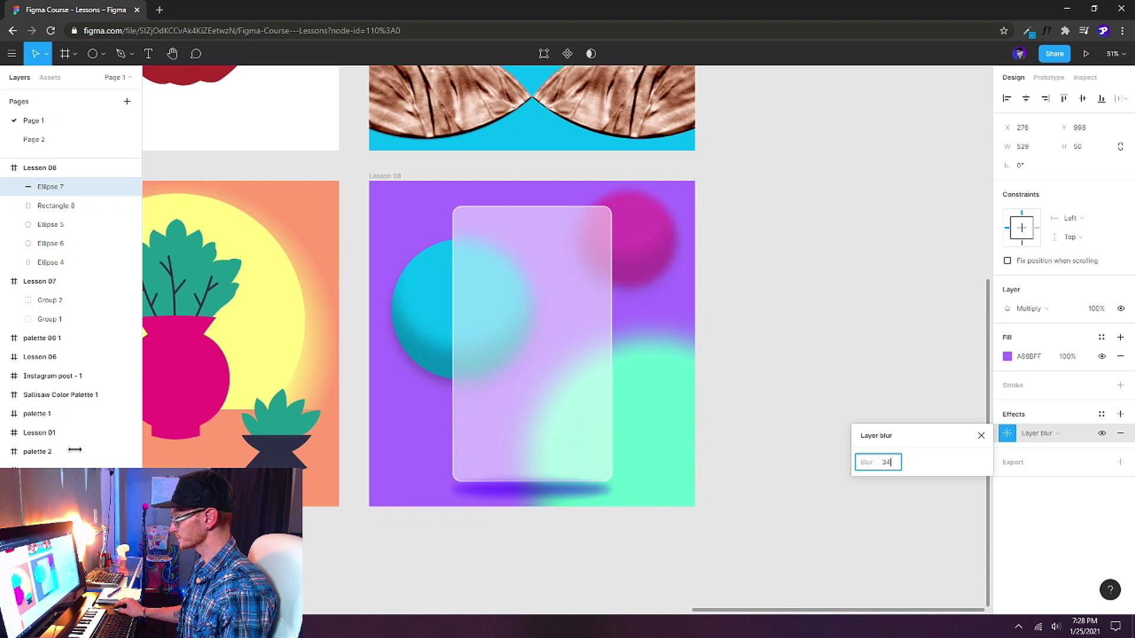
pyautogui.click(893, 465)
pyautogui.write('40')
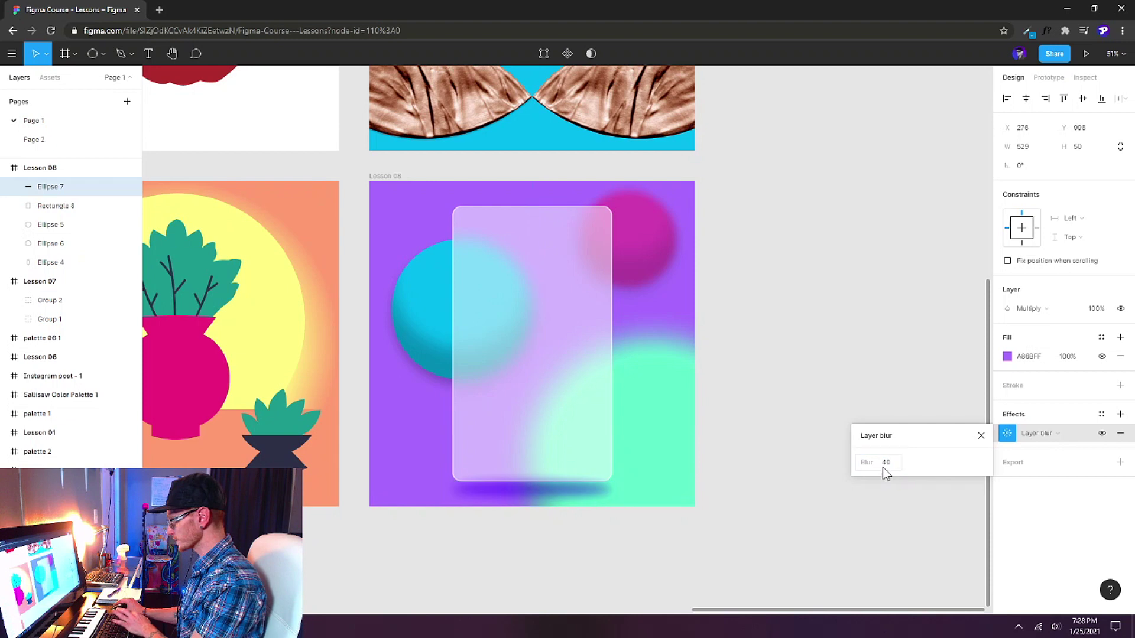
pyautogui.press('Return')
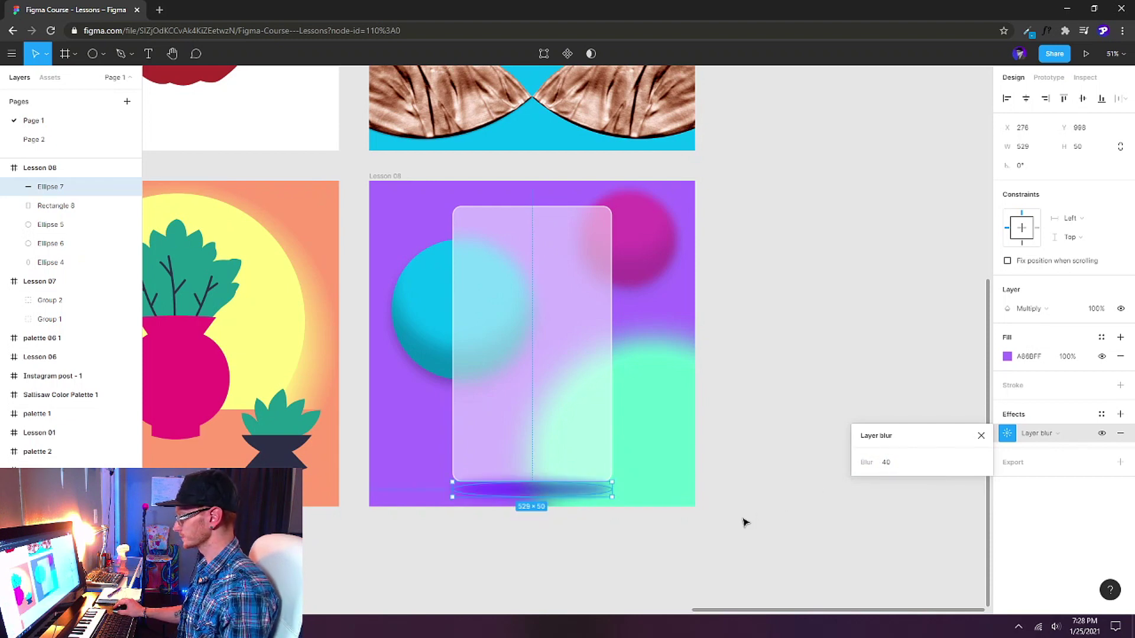
# Bring the glass rectangle forward above the ellipse with Ctrl+].
pyautogui.click(538, 364)
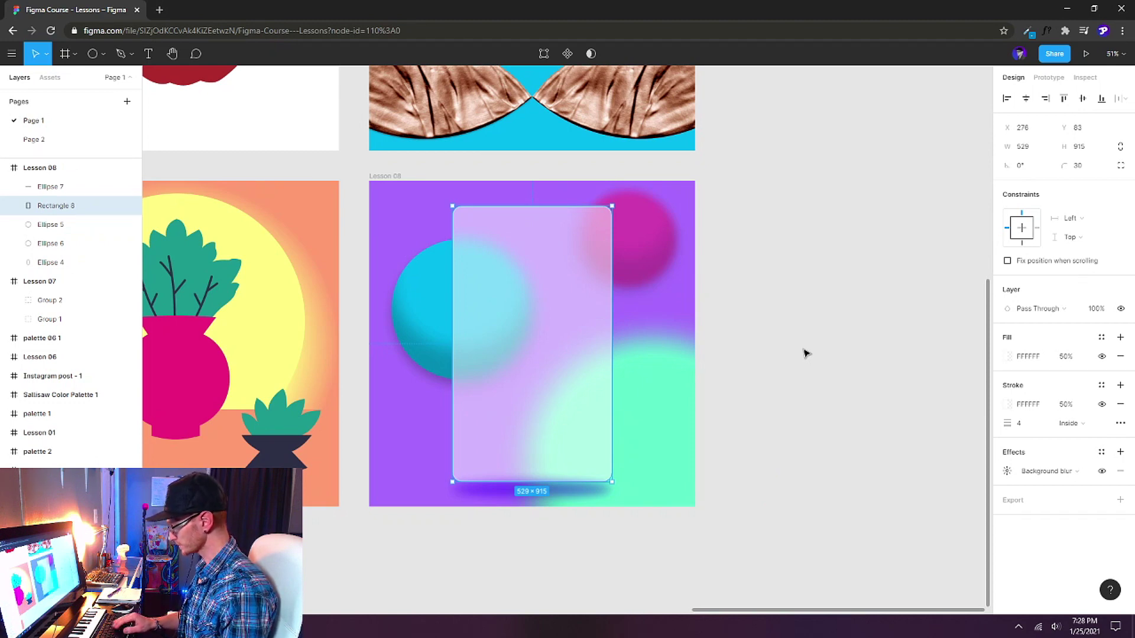
pyautogui.hotkey('ctrl', ']')
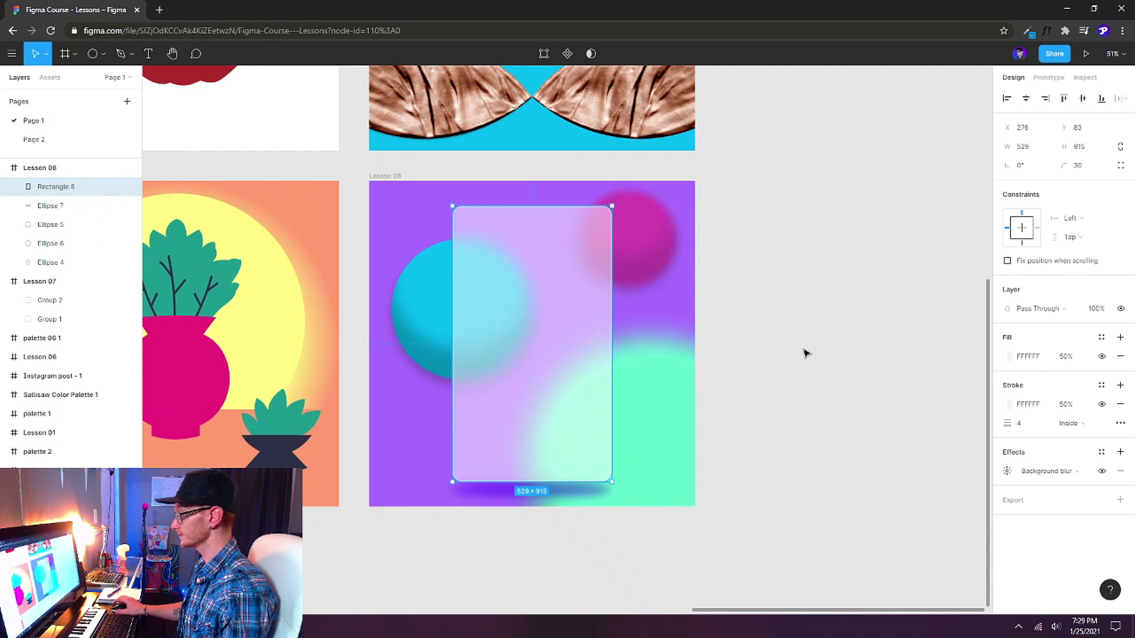
pyautogui.press('Escape')
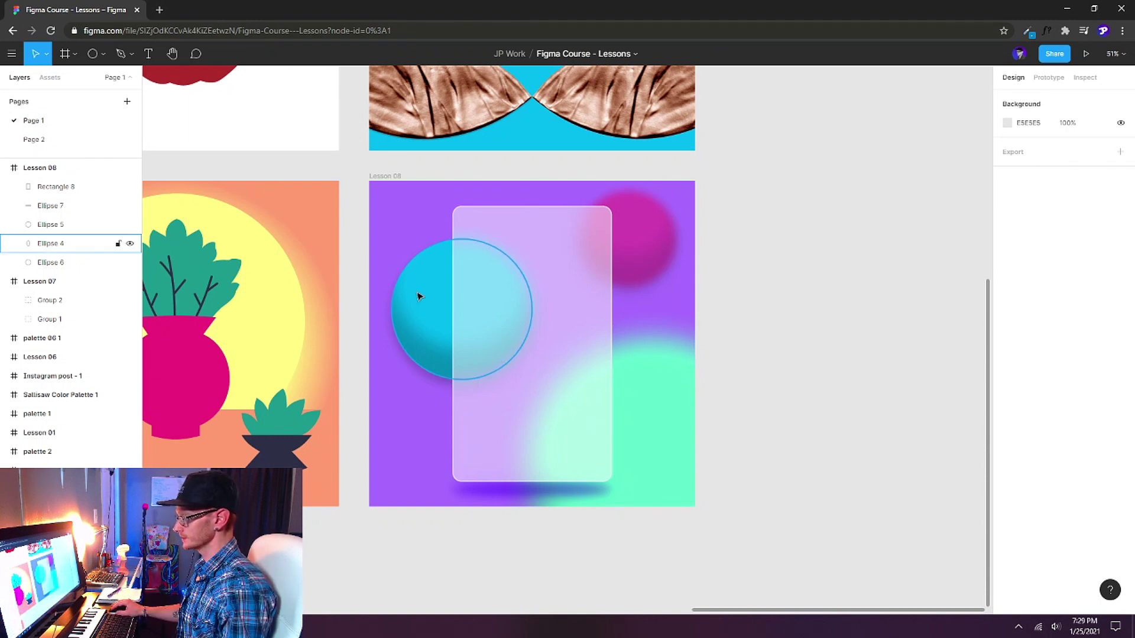
# Add a Layer blur as a third effect on the cyan sphere, Ellipse 4.
pyautogui.click(412, 313)
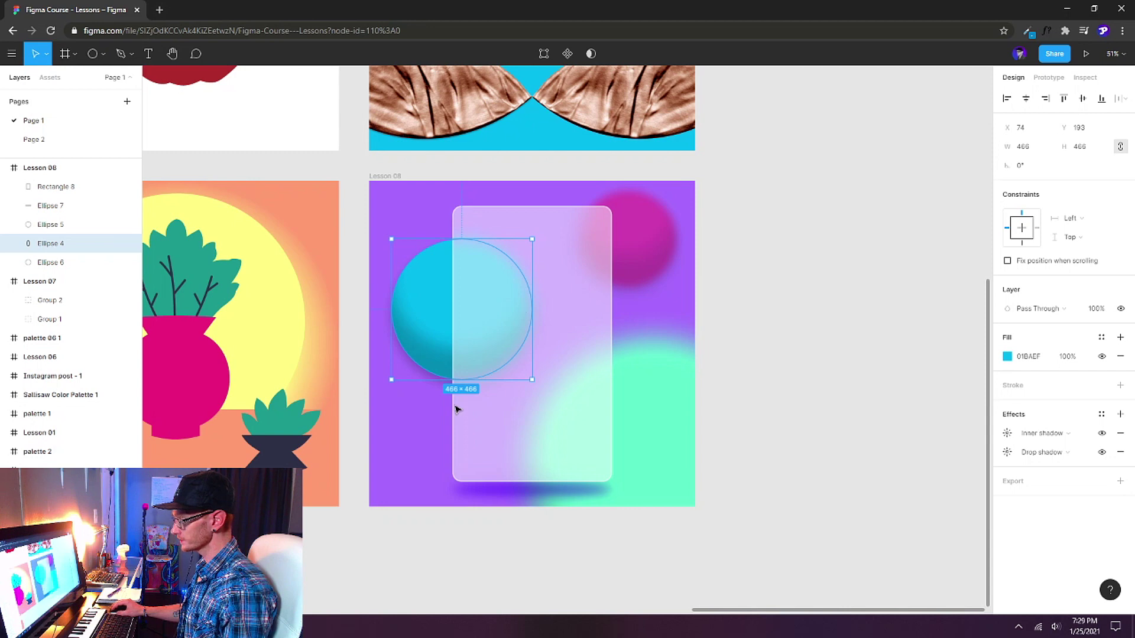
pyautogui.click(568, 388)
pyautogui.click(424, 291)
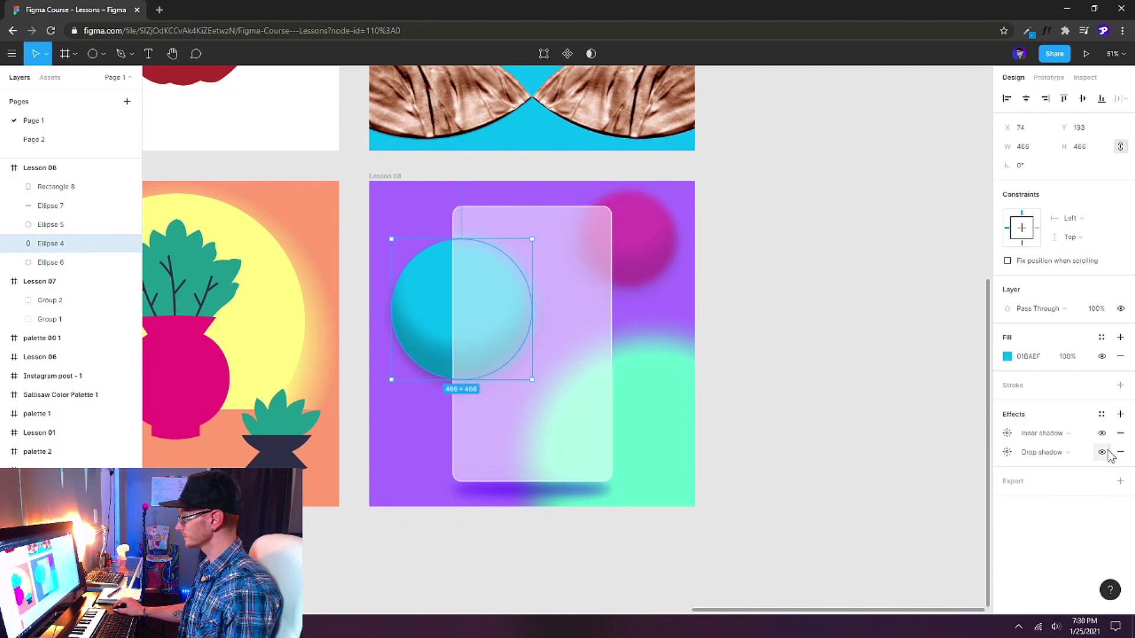
pyautogui.click(1120, 414)
pyautogui.click(1035, 434)
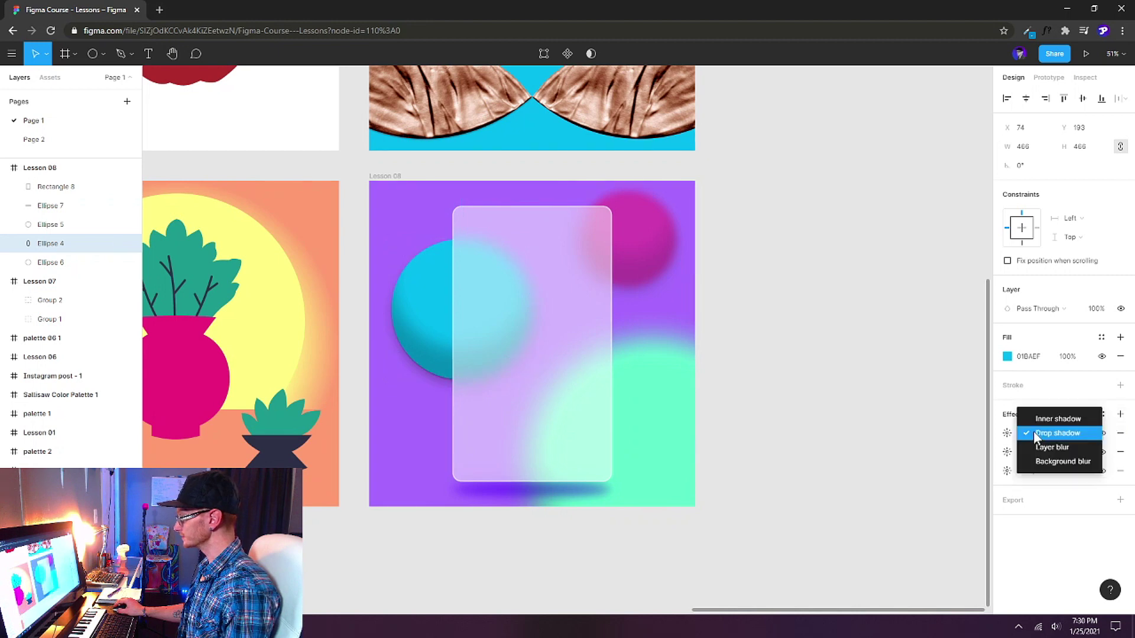
pyautogui.click(1066, 448)
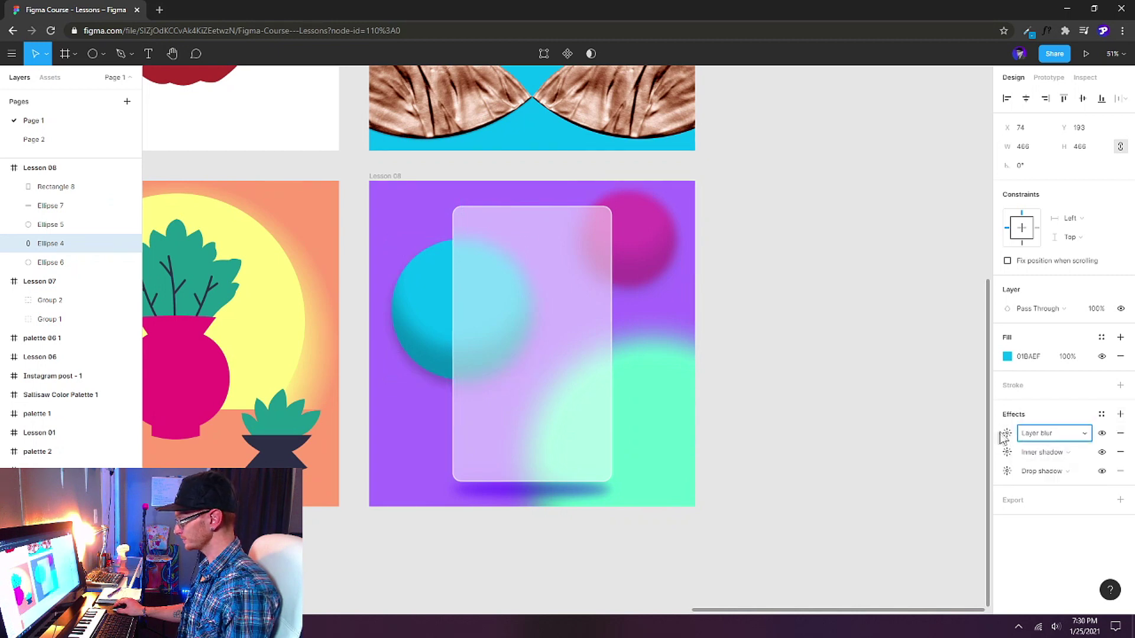
pyautogui.click(1007, 434)
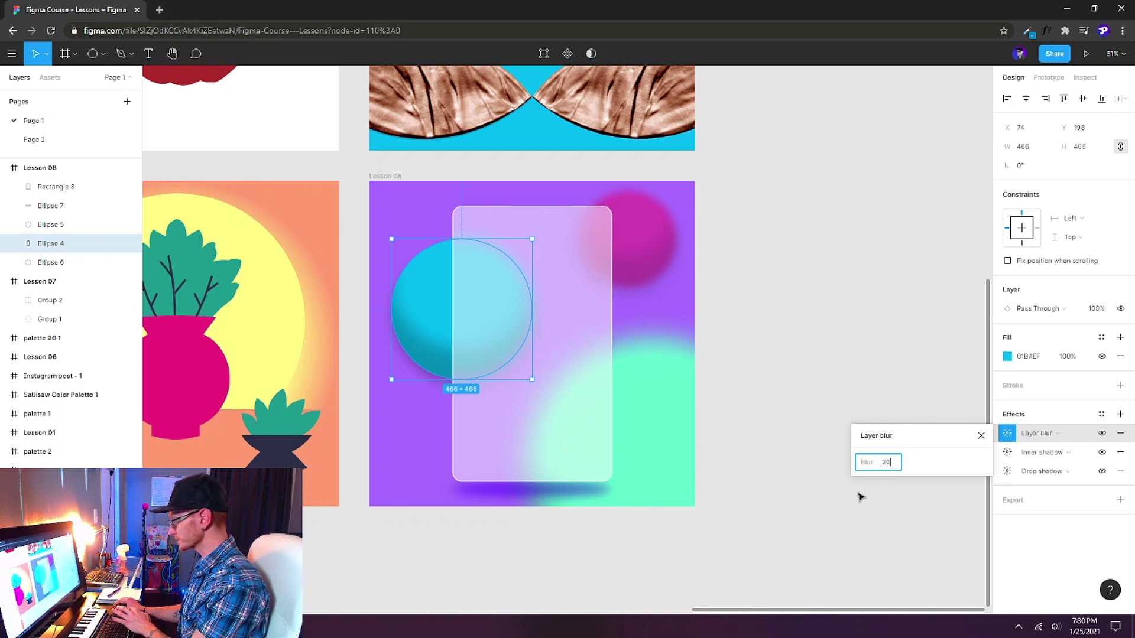
pyautogui.click(838, 497)
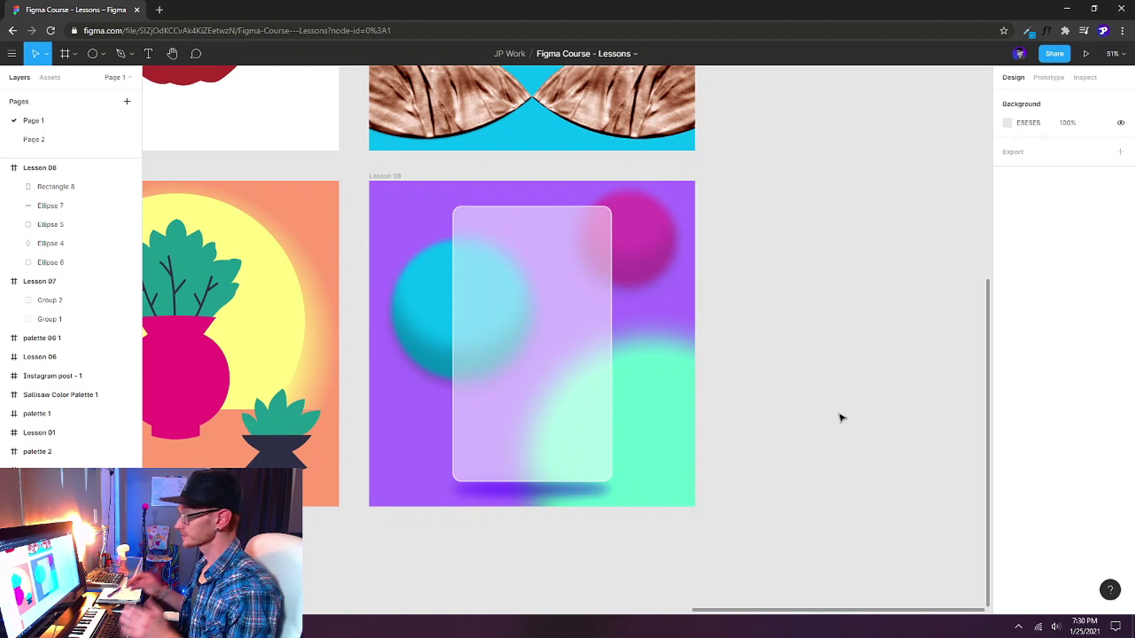
# Hide the pink sphere's drop shadow while keeping its layer blur on.
pyautogui.hotkey('ctrl', 'z')
pyautogui.click(820, 456)
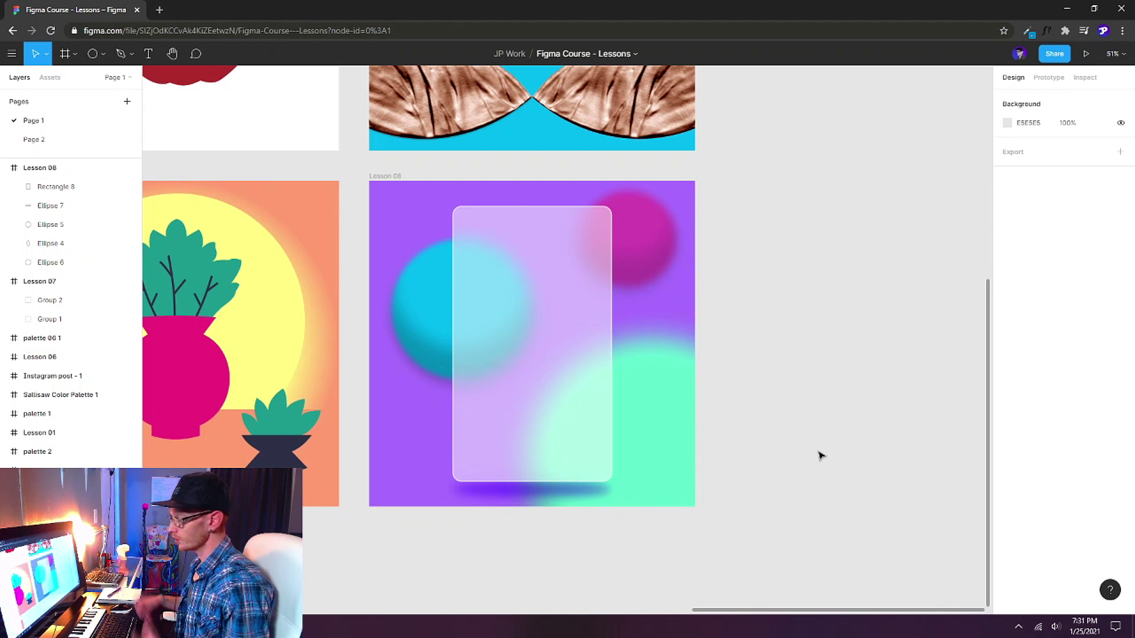
pyautogui.click(513, 299)
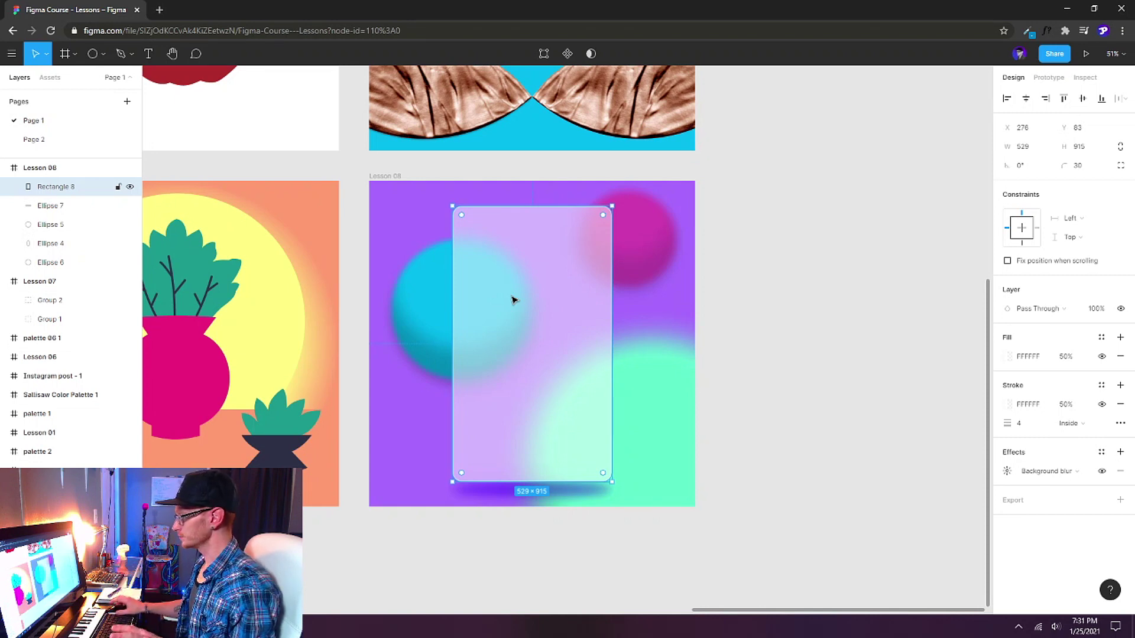
pyautogui.click(651, 246)
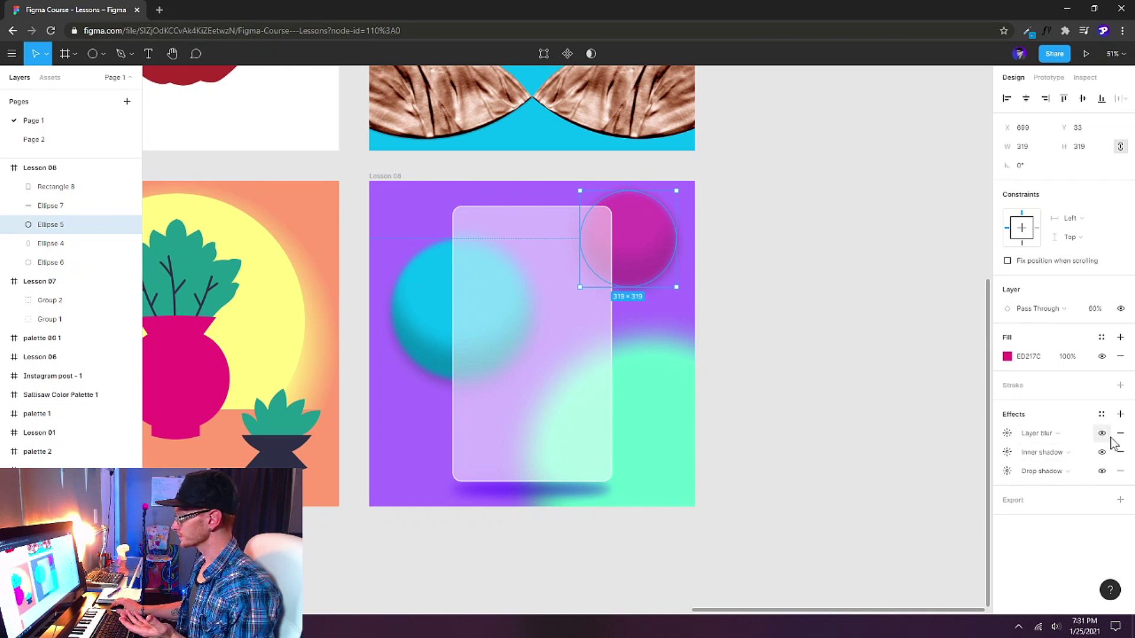
pyautogui.click(1102, 434)
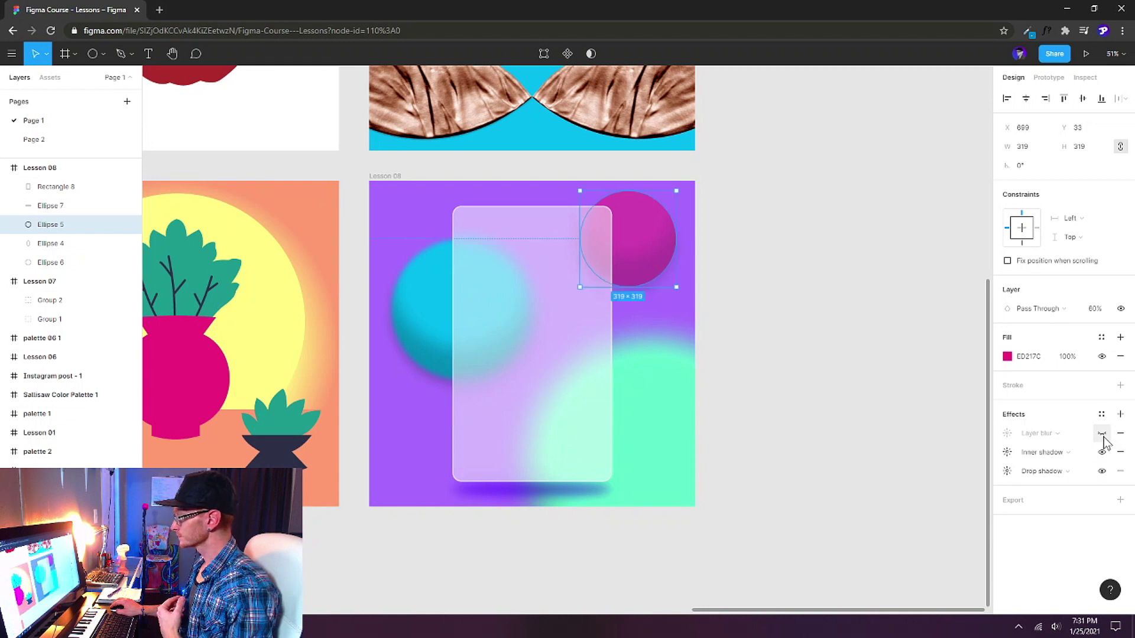
pyautogui.click(1102, 470)
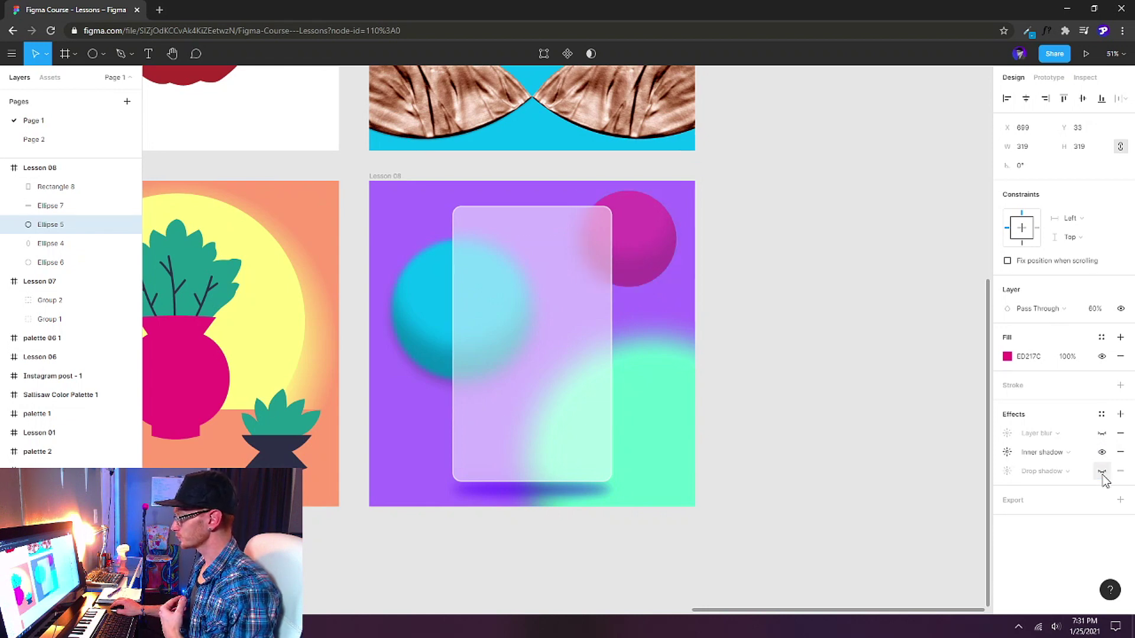
pyautogui.click(1102, 433)
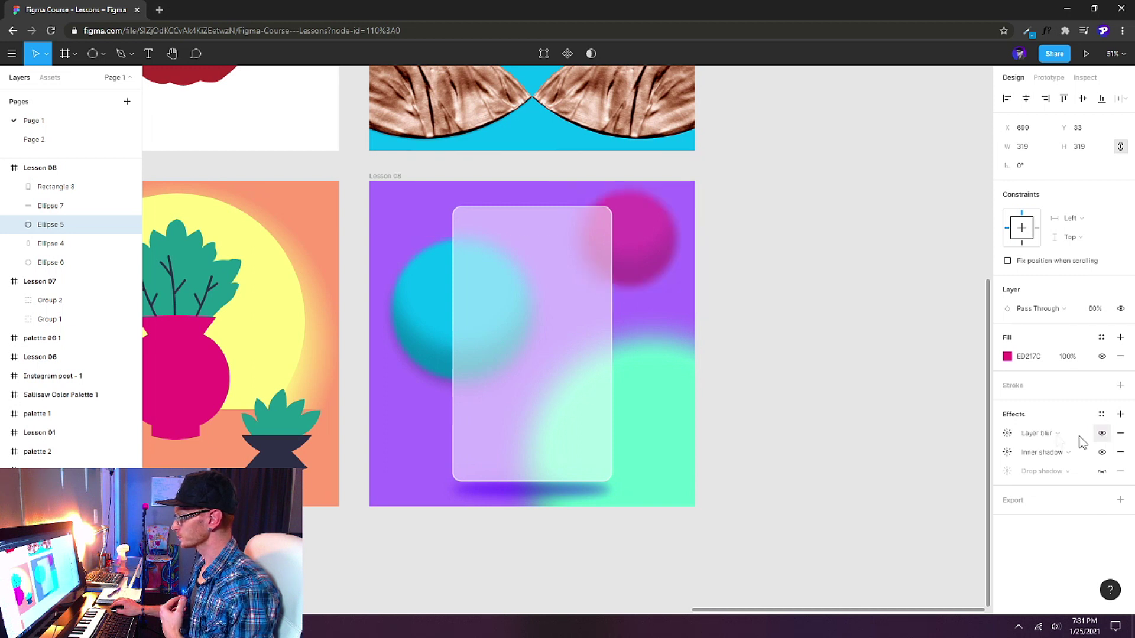